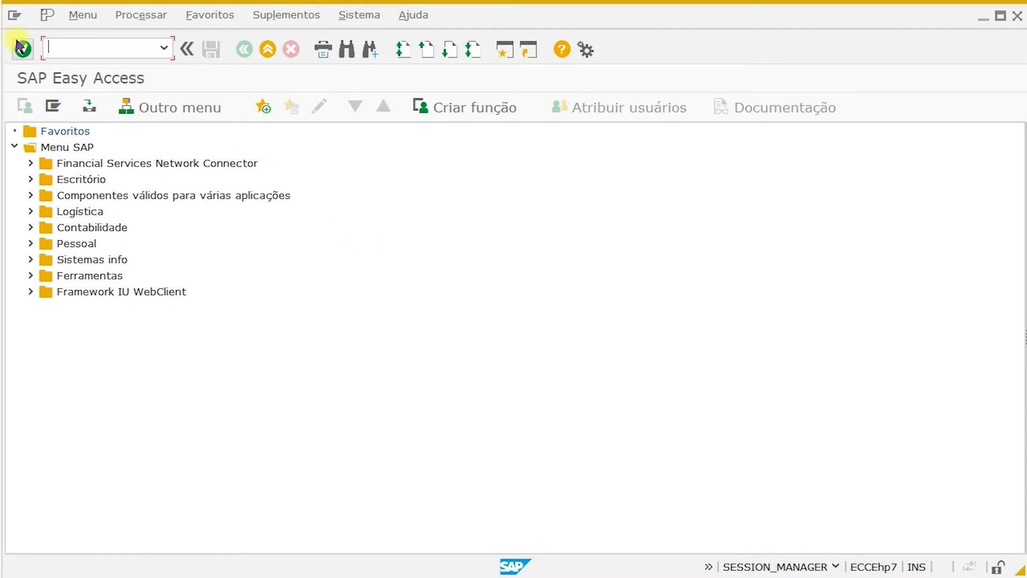
# - Open transaction IW39 and execute the PM order selection with the preset criteria
pyautogui.click(306, 577)
pyautogui.click(220, 535)
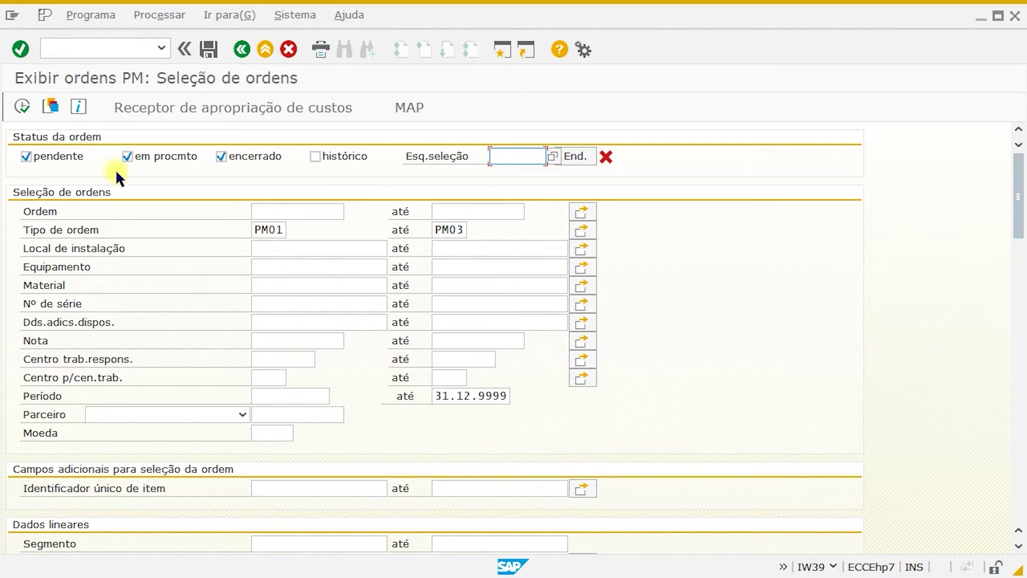
pyautogui.scroll(-3, 474, 409)
pyautogui.scroll(-5, 322, 394)
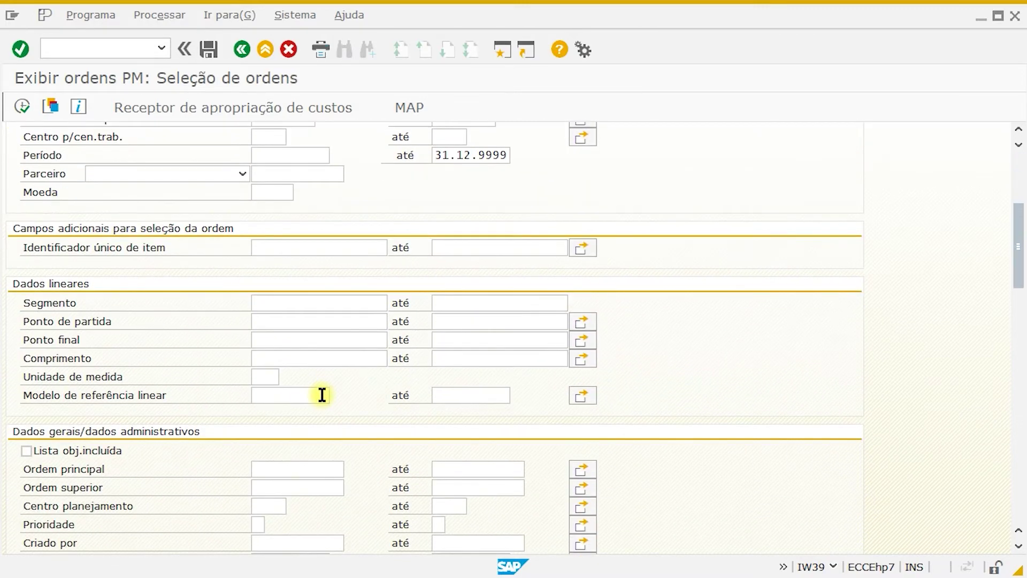
pyautogui.scroll(2, 325, 392)
pyautogui.scroll(5, 328, 388)
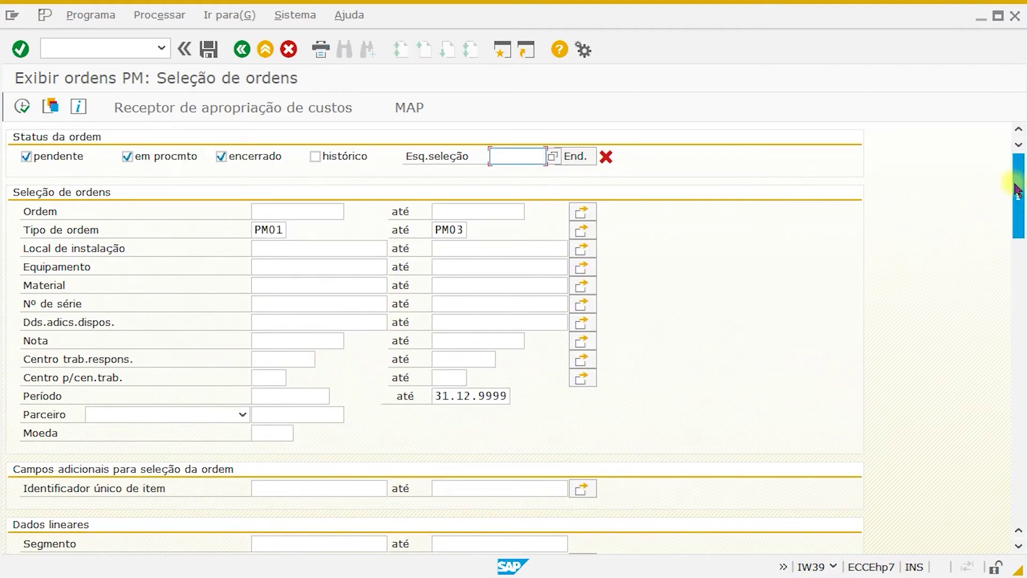
pyautogui.scroll(-15, 1014, 185)
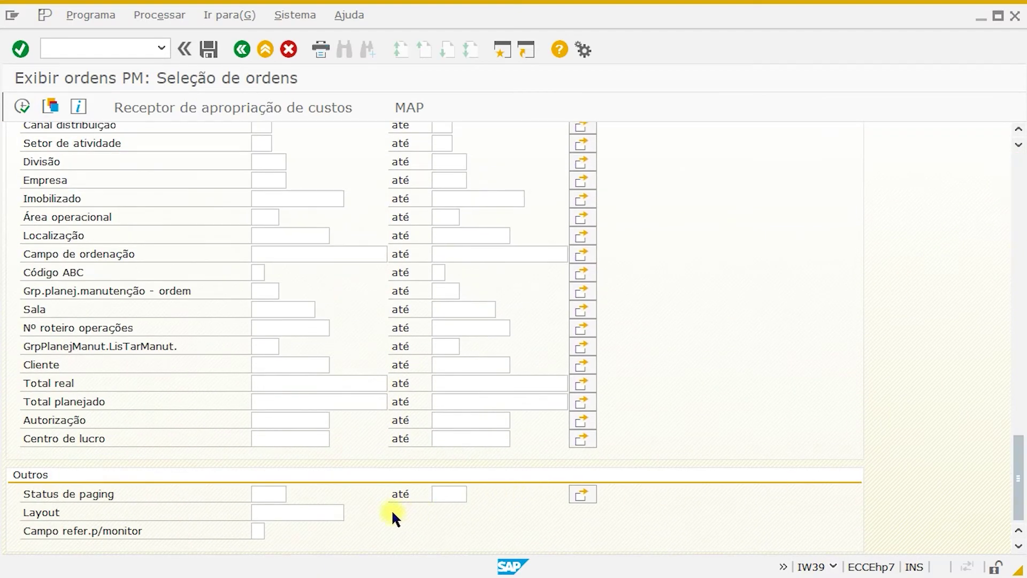
pyautogui.click(323, 512)
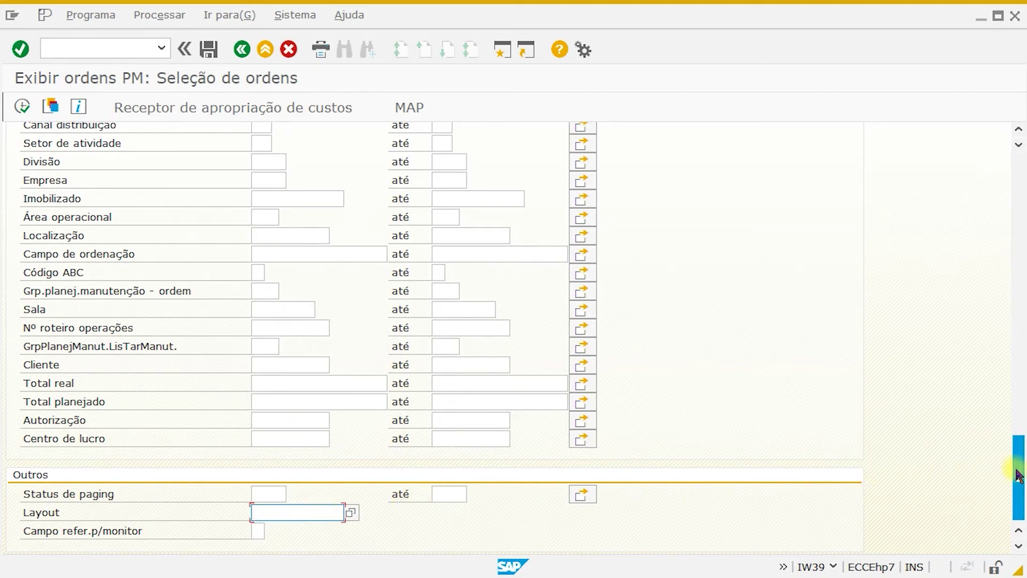
pyautogui.scroll(15, 1006, 143)
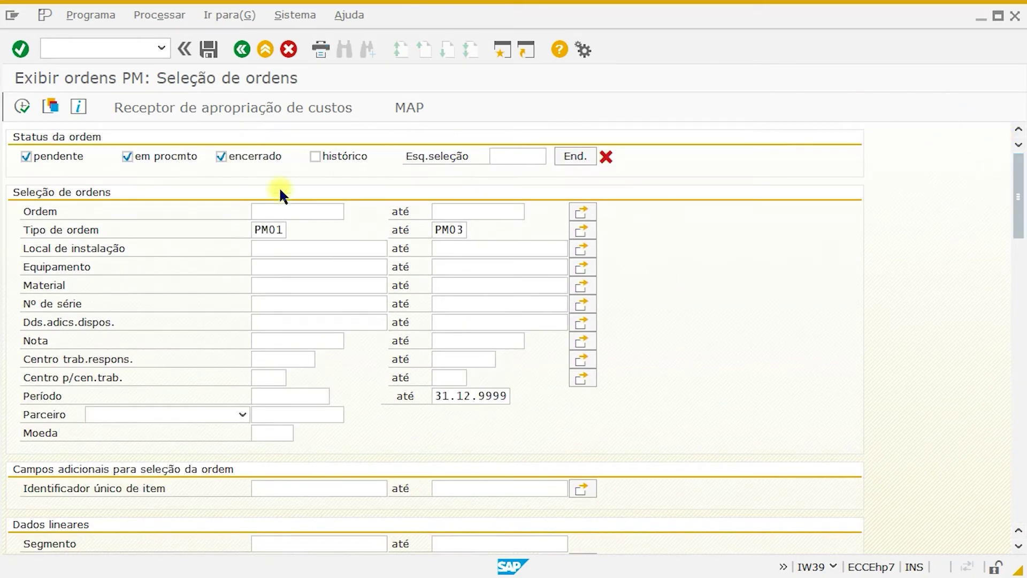
pyautogui.click(23, 107)
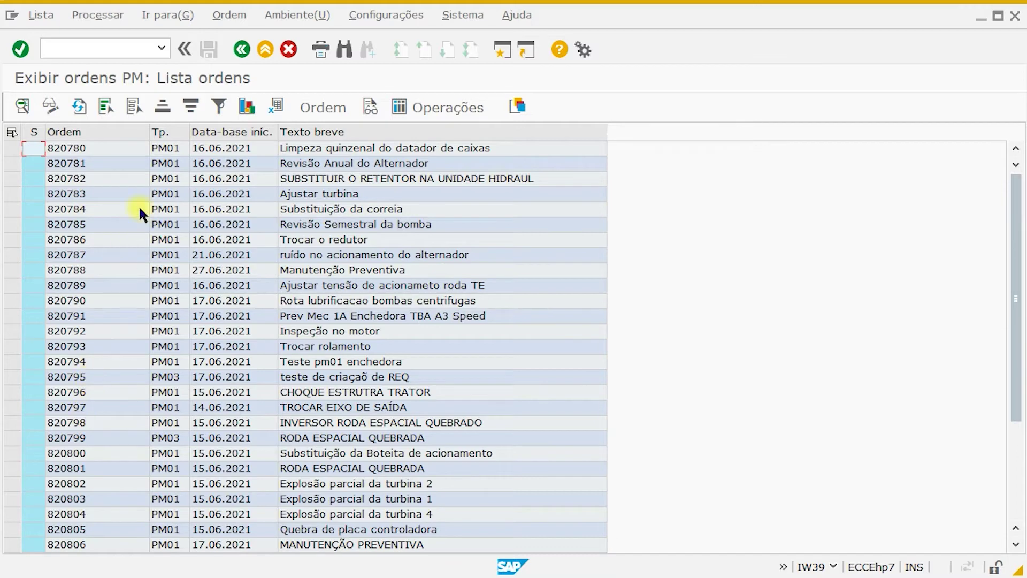
# - Widen the order type and start date columns, and sort the order list ascending by Data-base do início
pyautogui.moveTo(189, 131); pyautogui.dragTo(217, 131)
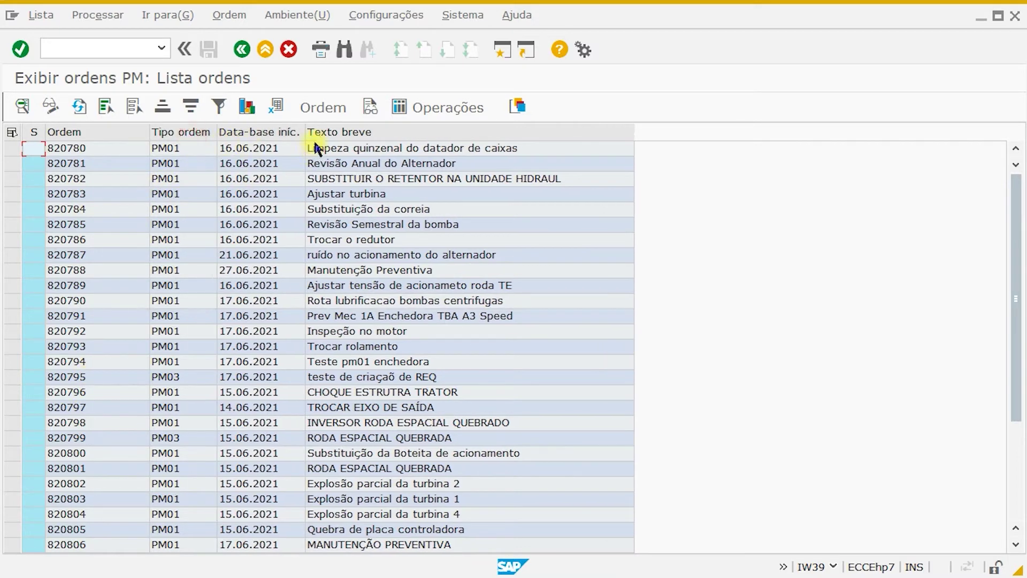
pyautogui.doubleClick(308, 136)
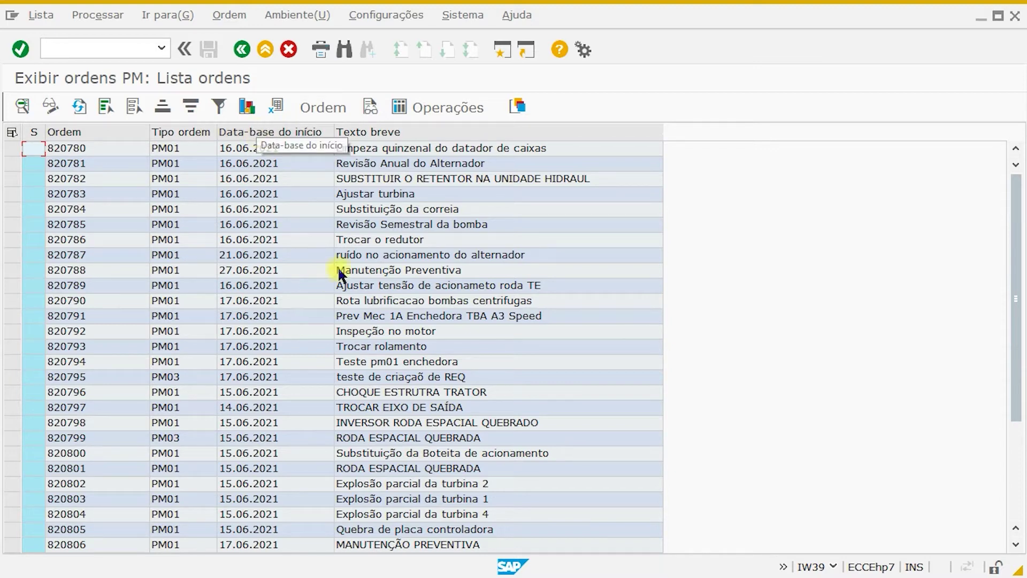
pyautogui.click(255, 133)
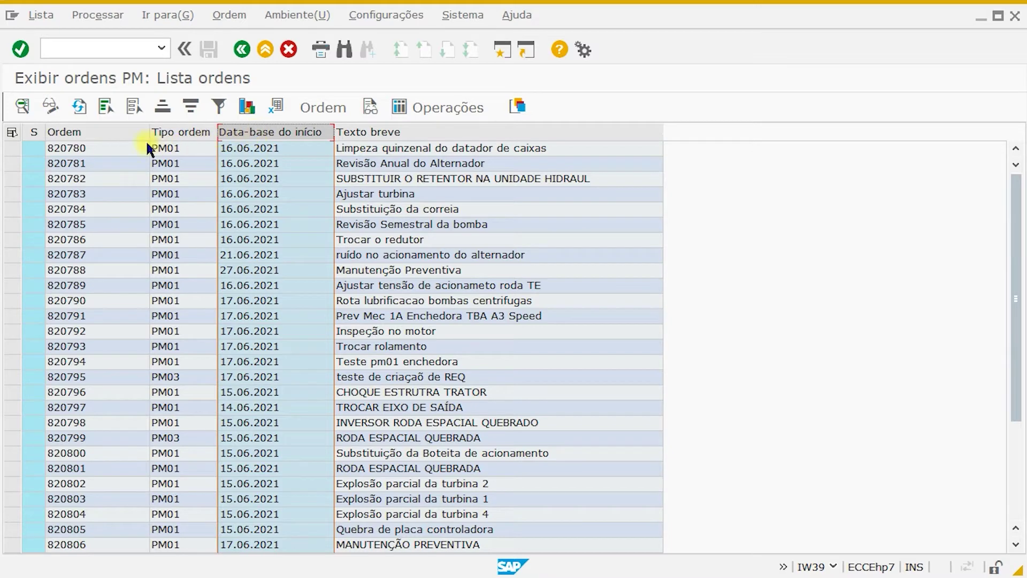
pyautogui.click(163, 107)
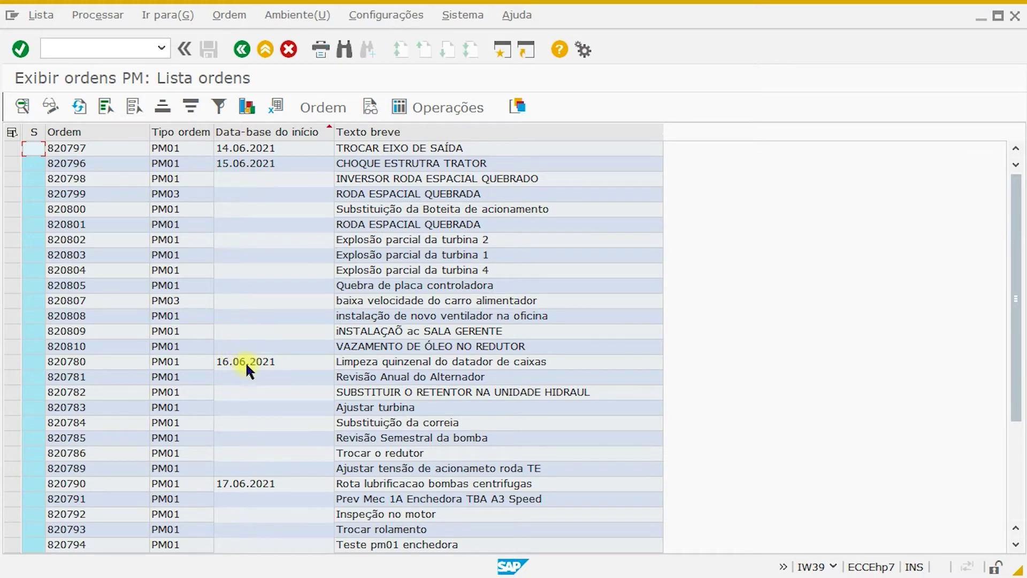
pyautogui.scroll(-4, 273, 471)
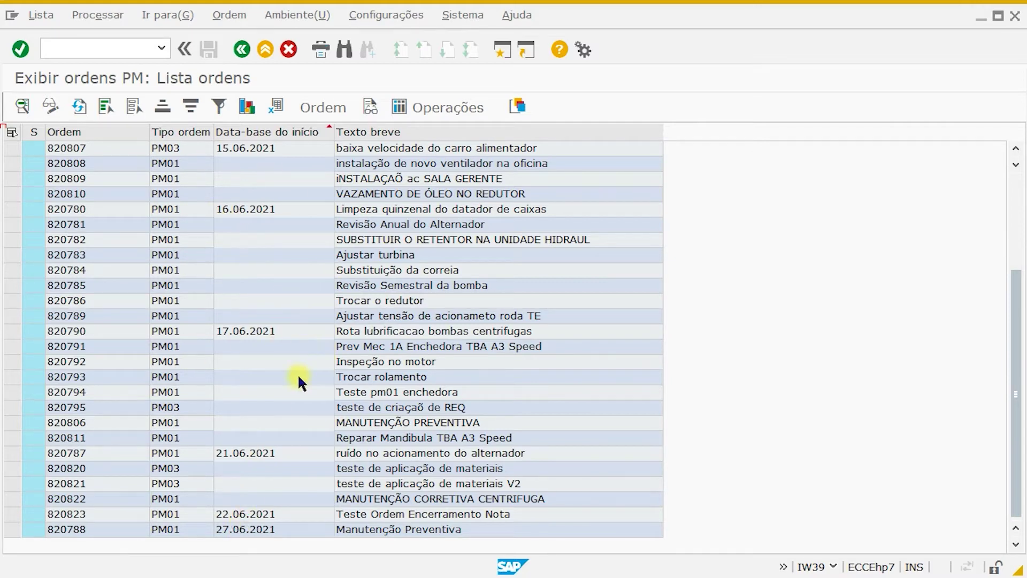
pyautogui.scroll(2, 296, 375)
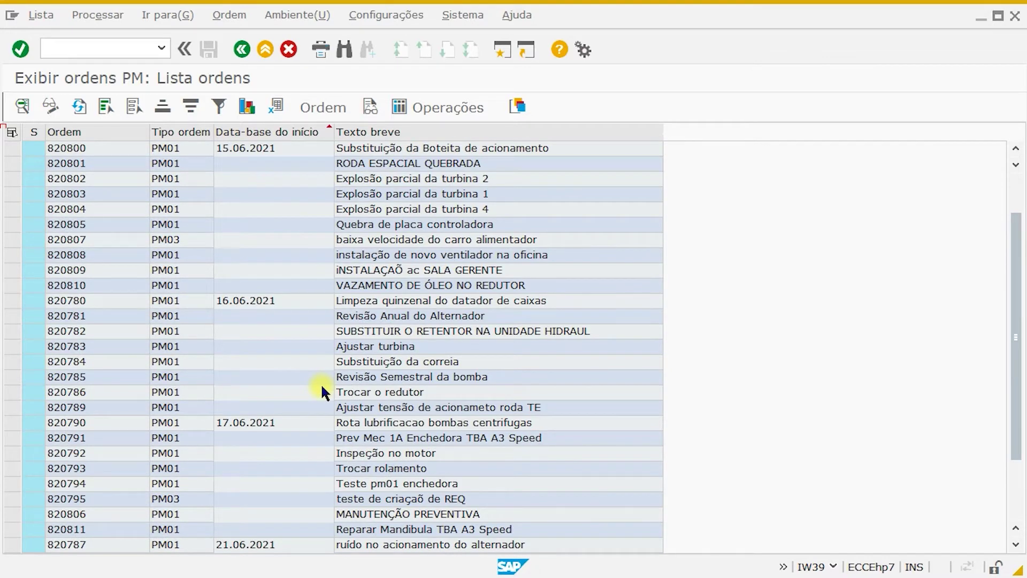
pyautogui.scroll(1, 313, 390)
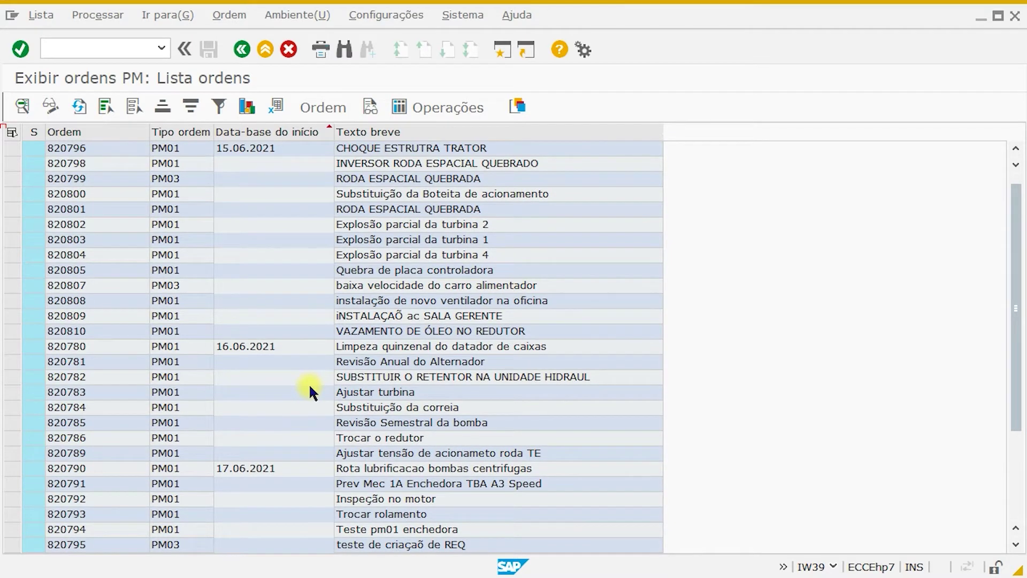
pyautogui.scroll(1, 313, 390)
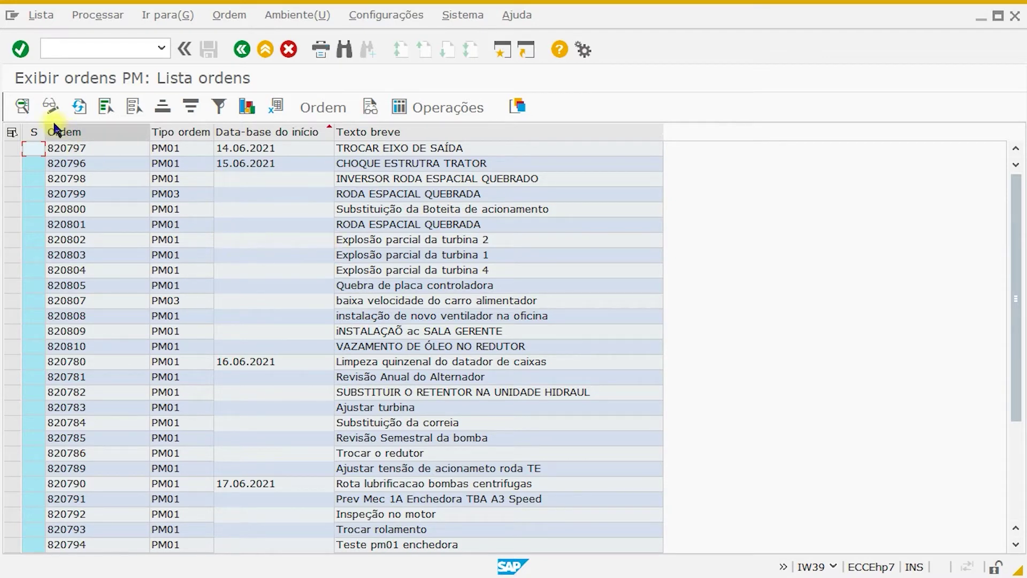
# - Narrow the Ordem column and fit the order type column to show its full Tipo de ordem heading
pyautogui.moveTo(51, 133); pyautogui.dragTo(528, 146)
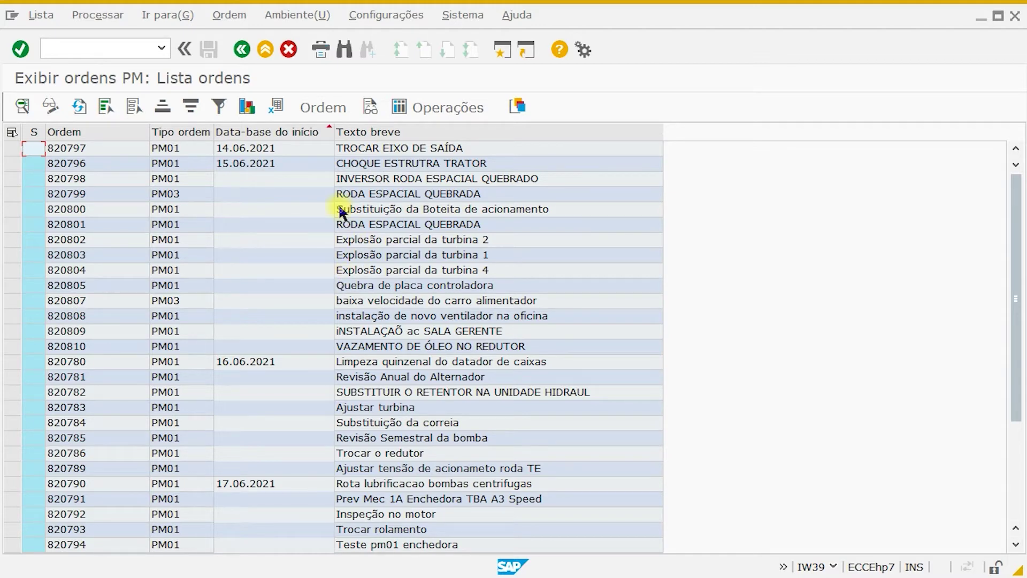
pyautogui.moveTo(149, 133); pyautogui.dragTo(113, 126)
pyautogui.doubleClick(178, 134)
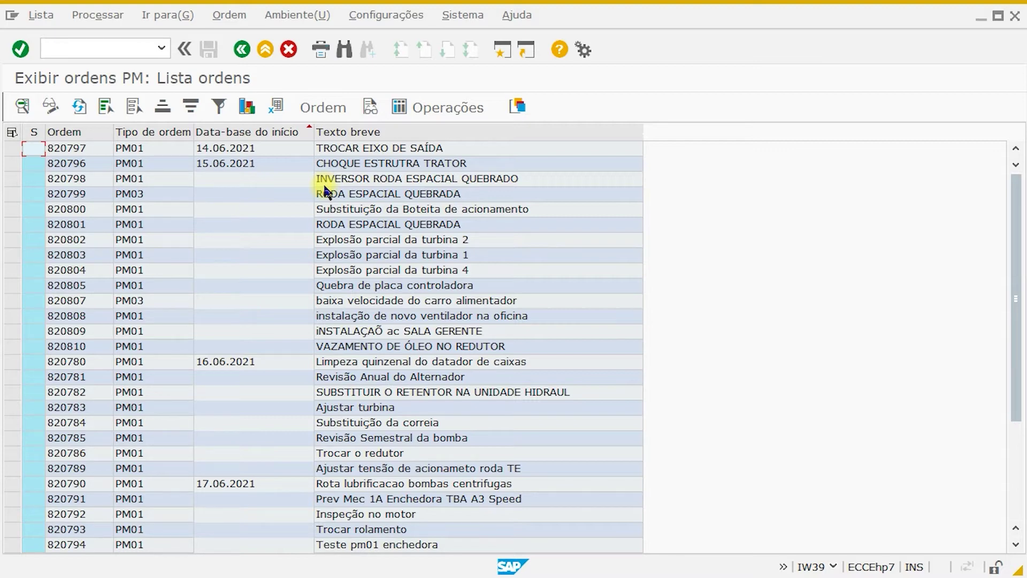
# - Open the layout settings for the order list and sort the available columns by name in ascending order
pyautogui.click(518, 107)
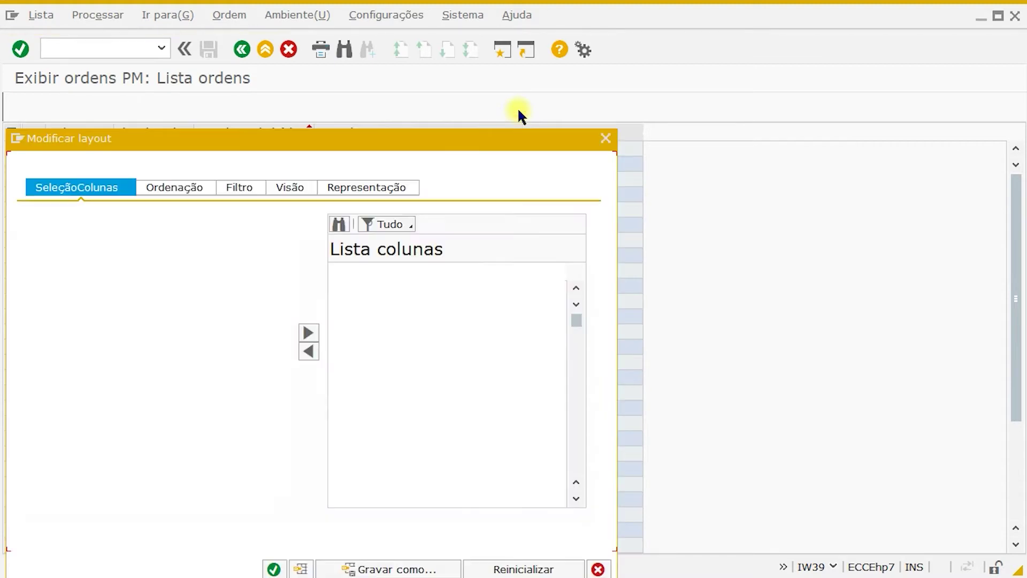
pyautogui.moveTo(425, 138); pyautogui.dragTo(539, 85)
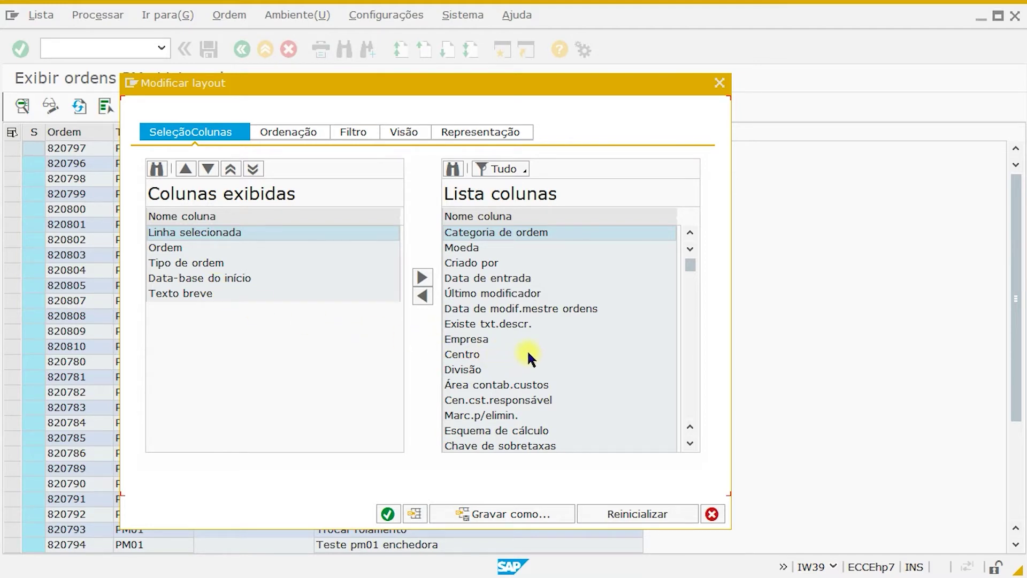
pyautogui.click(538, 215)
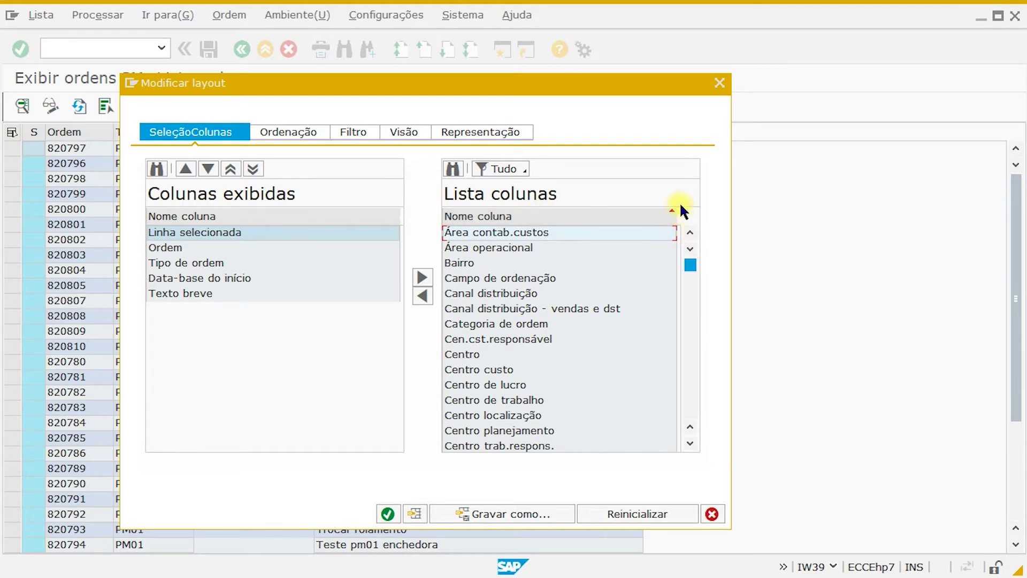
pyautogui.click(563, 211)
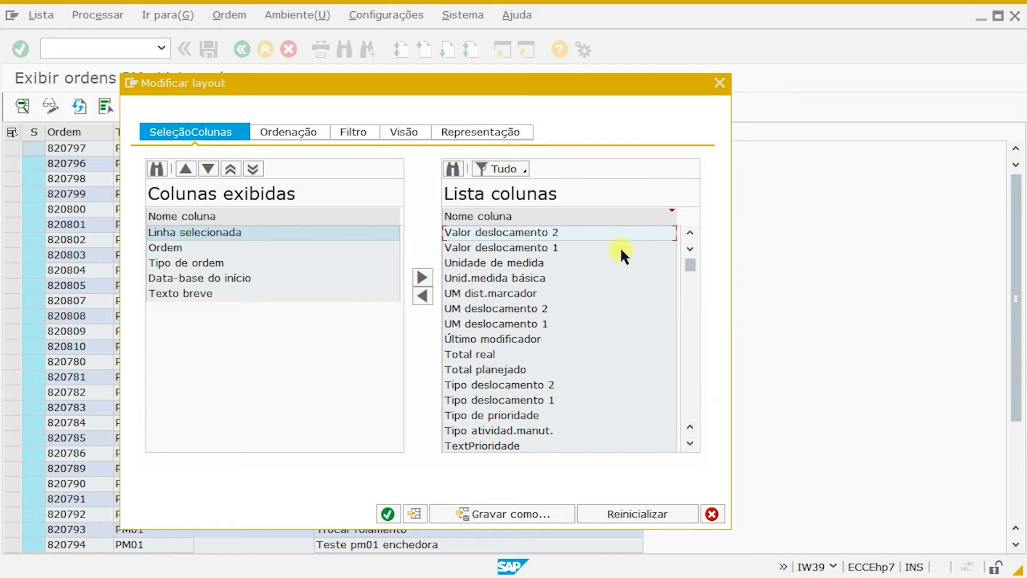
pyautogui.click(587, 218)
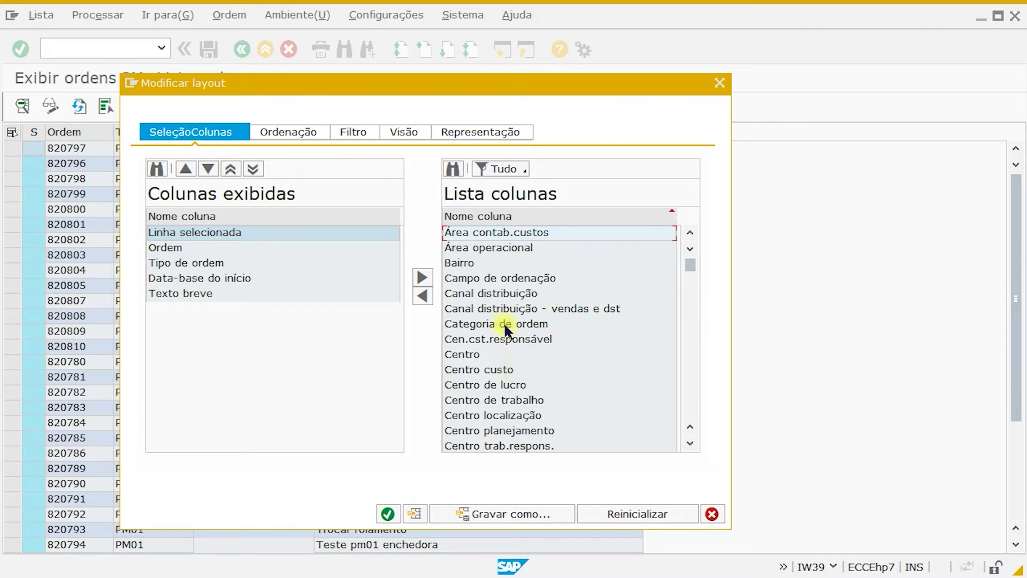
# - Add the Código ABC, Conds.instal. and Data de entrada columns to the displayed columns
pyautogui.scroll(-3, 513, 332)
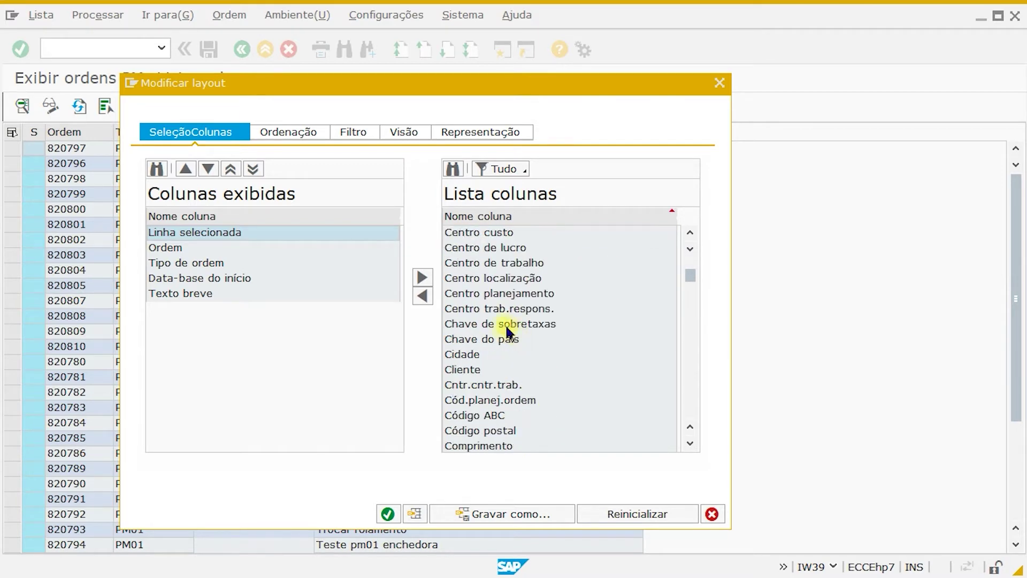
pyautogui.click(489, 415)
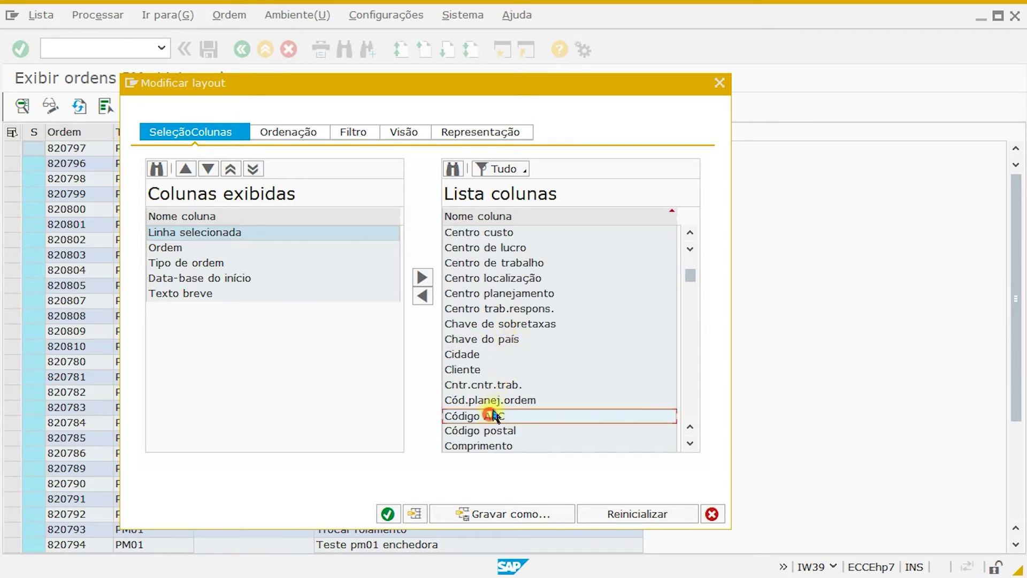
pyautogui.click(422, 296)
pyautogui.scroll(-3, 511, 338)
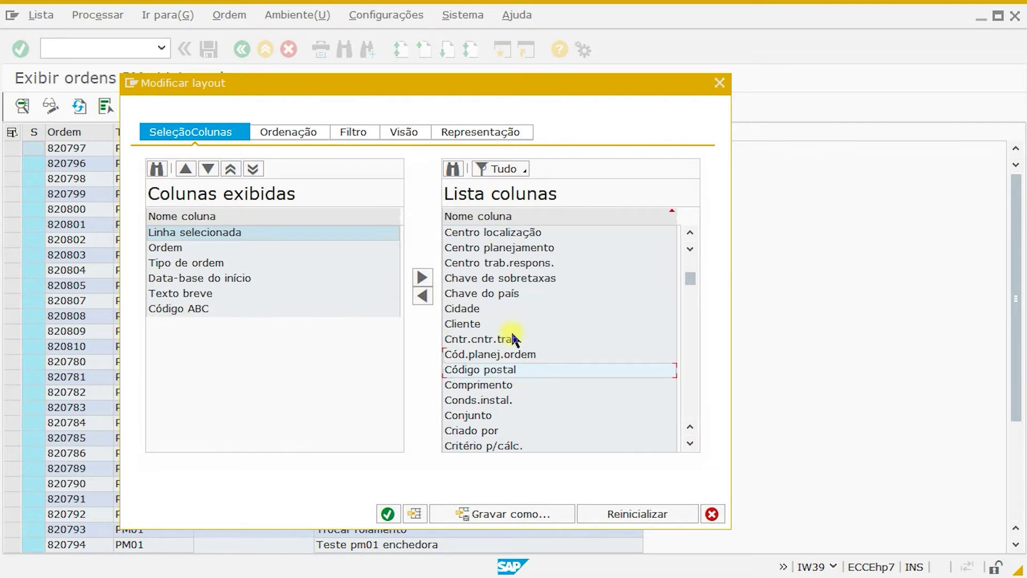
pyautogui.click(490, 309)
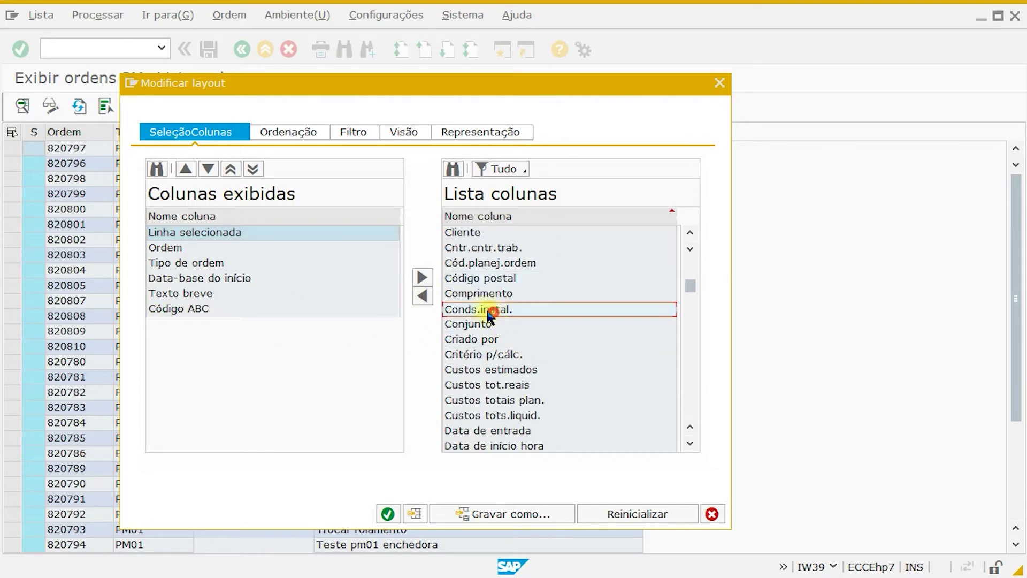
pyautogui.click(422, 295)
pyautogui.scroll(-2, 528, 341)
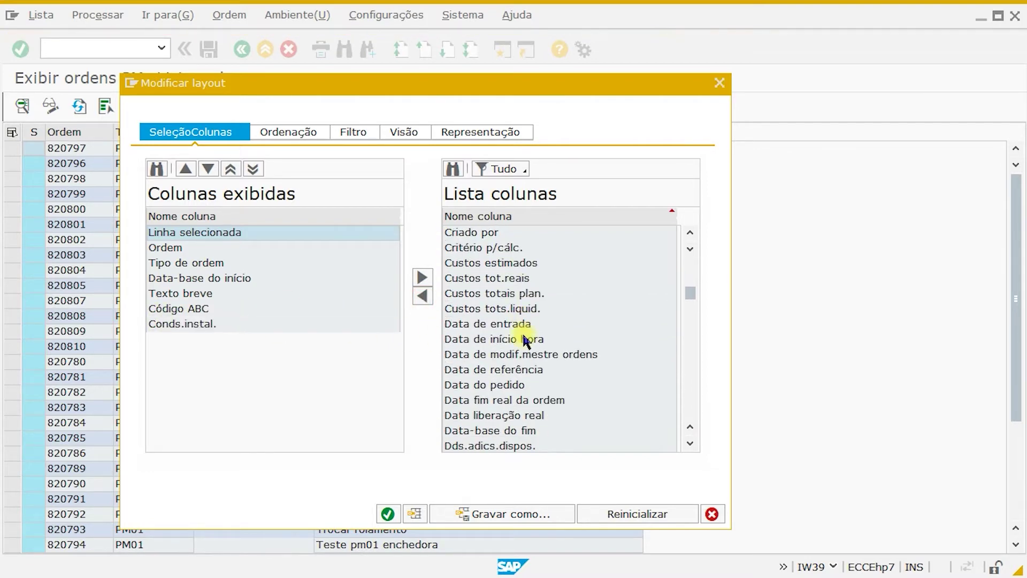
pyautogui.click(510, 324)
pyautogui.click(422, 295)
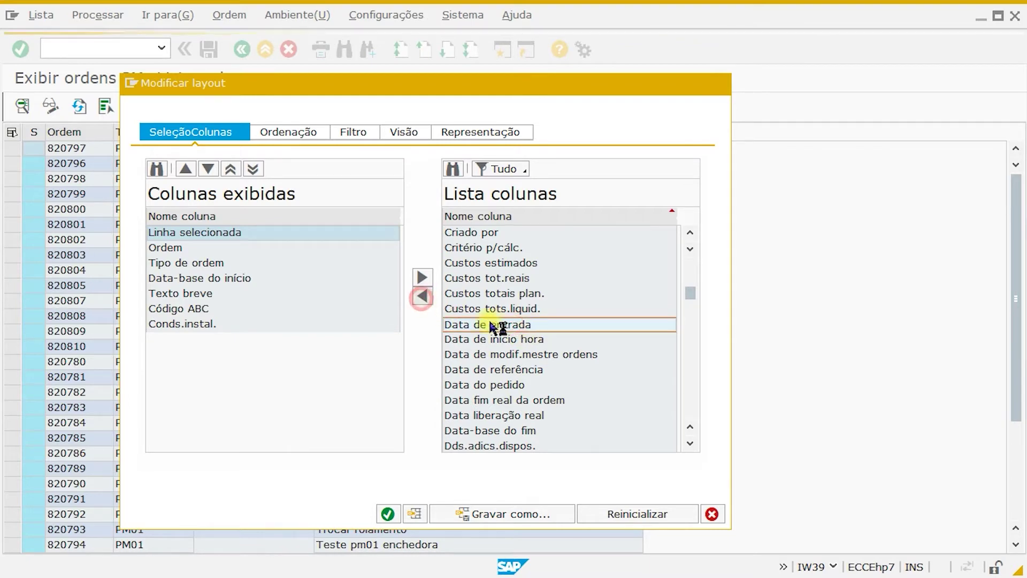
# - Add the Equipamento column to the displayed columns
pyautogui.scroll(-3, 511, 337)
pyautogui.scroll(-9, 511, 339)
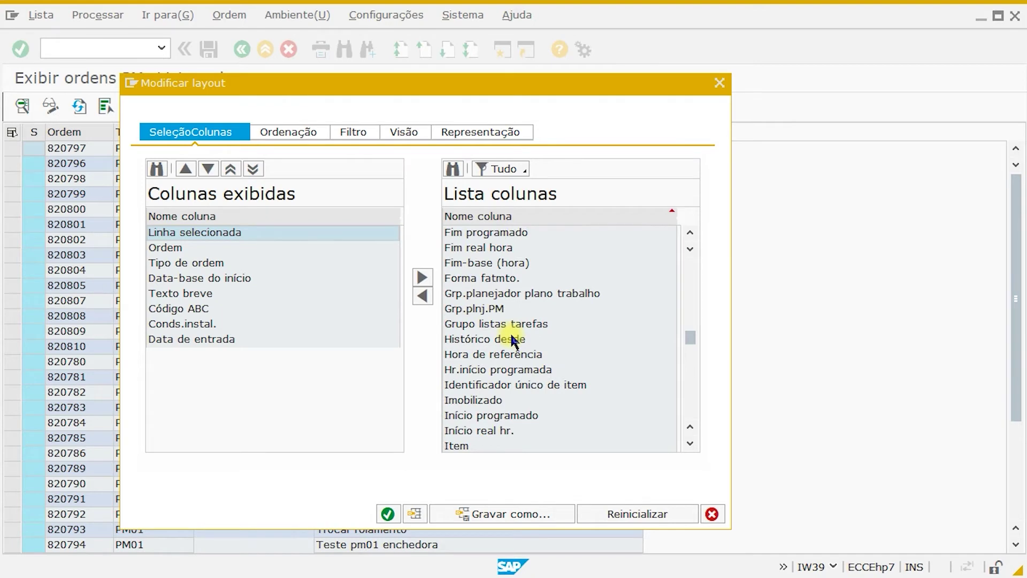
pyautogui.scroll(1, 512, 340)
pyautogui.scroll(4, 512, 340)
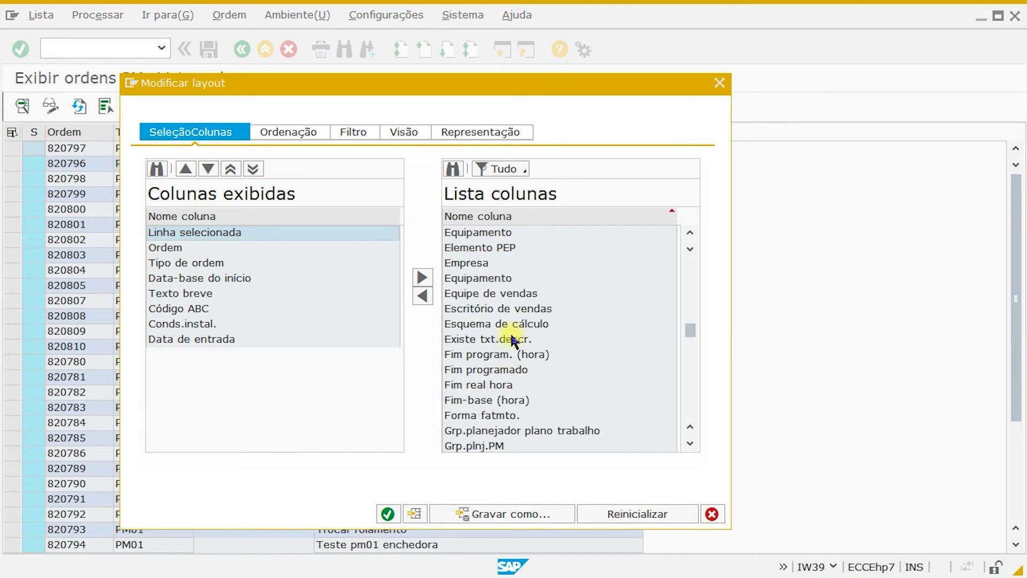
pyautogui.click(488, 370)
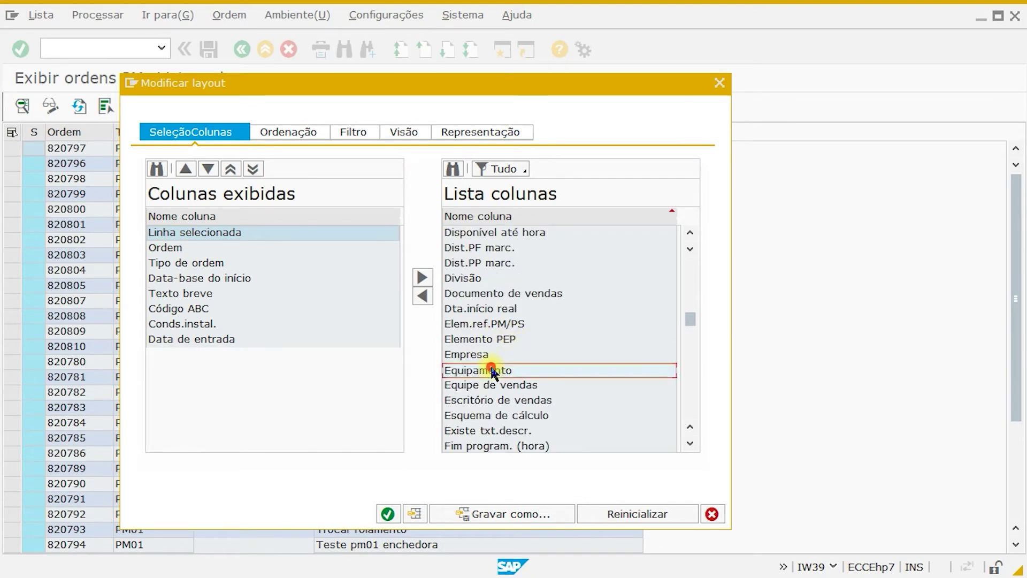
pyautogui.click(423, 296)
# - Add the Plano de manutenção column to the displayed columns
pyautogui.scroll(-15, 506, 355)
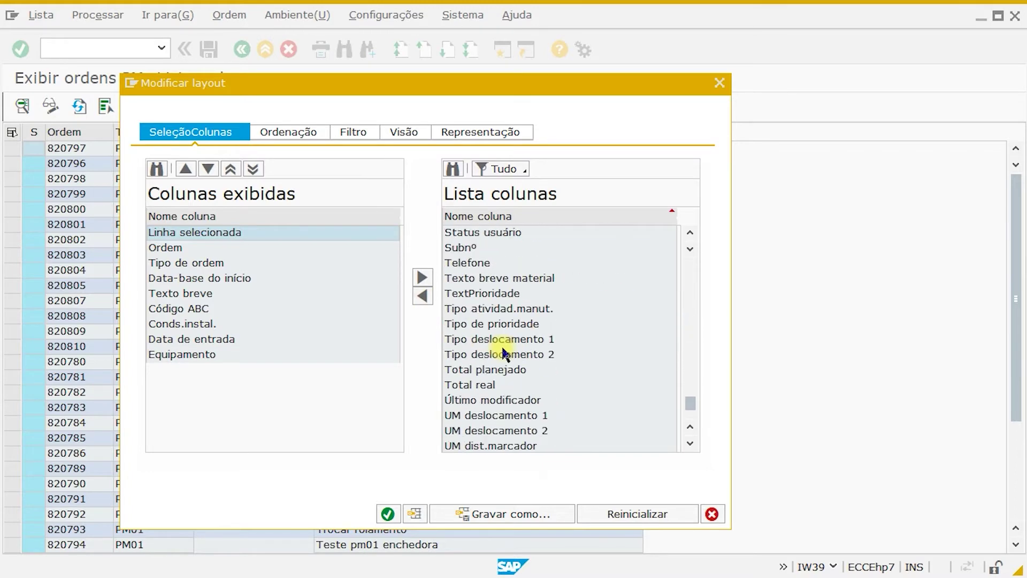
pyautogui.scroll(7, 499, 355)
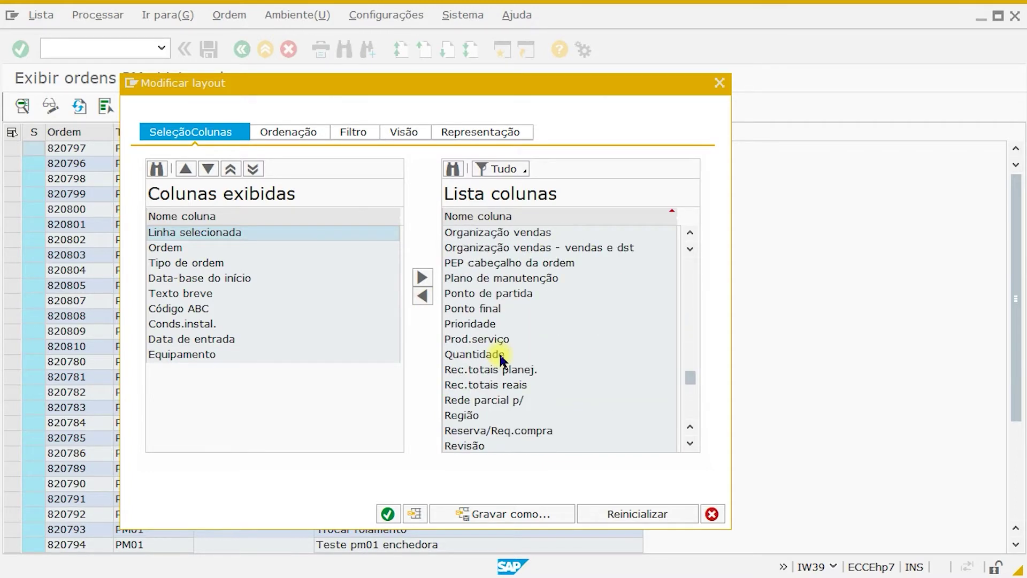
pyautogui.scroll(1, 501, 360)
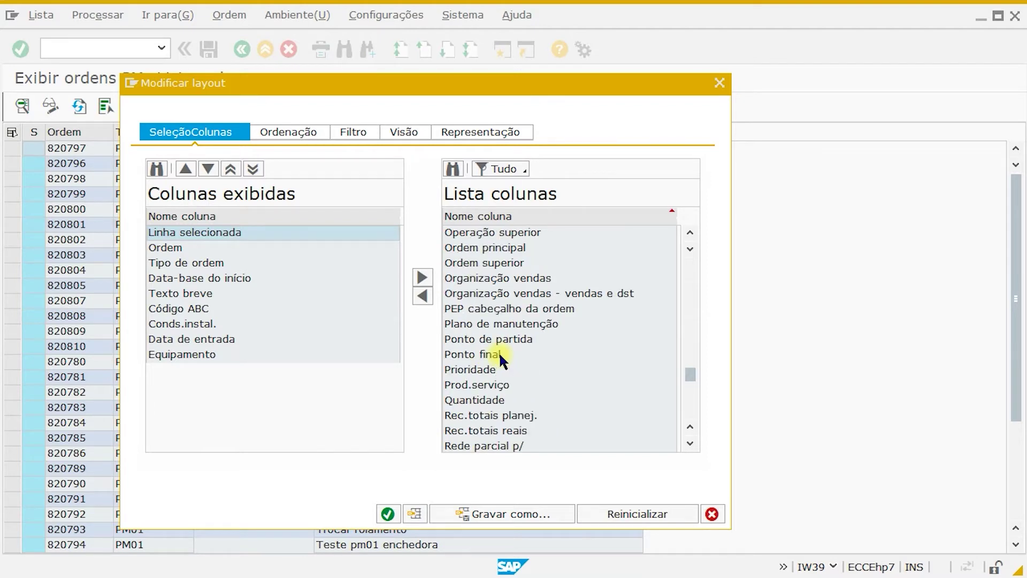
pyautogui.scroll(1, 501, 360)
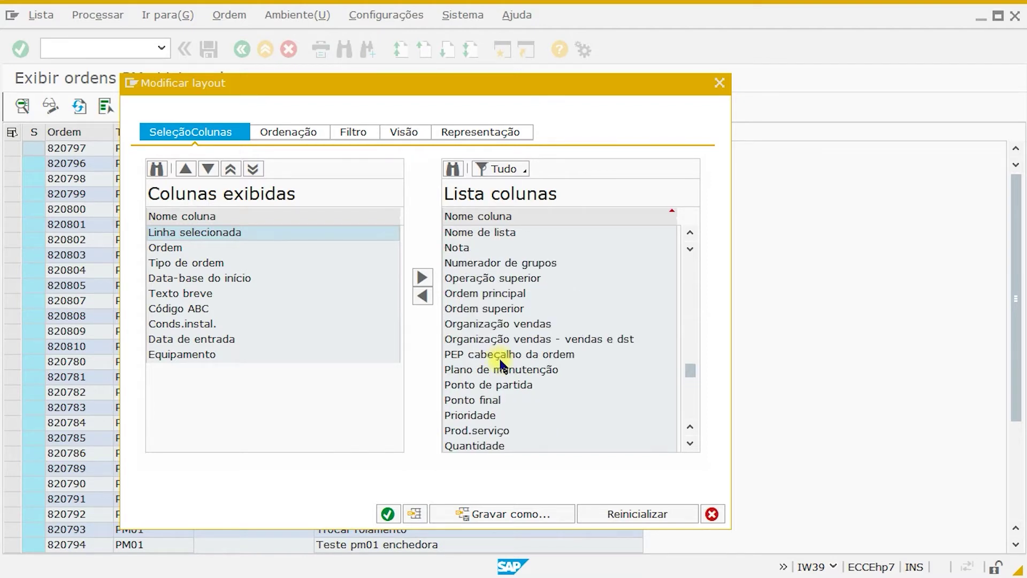
pyautogui.click(506, 369)
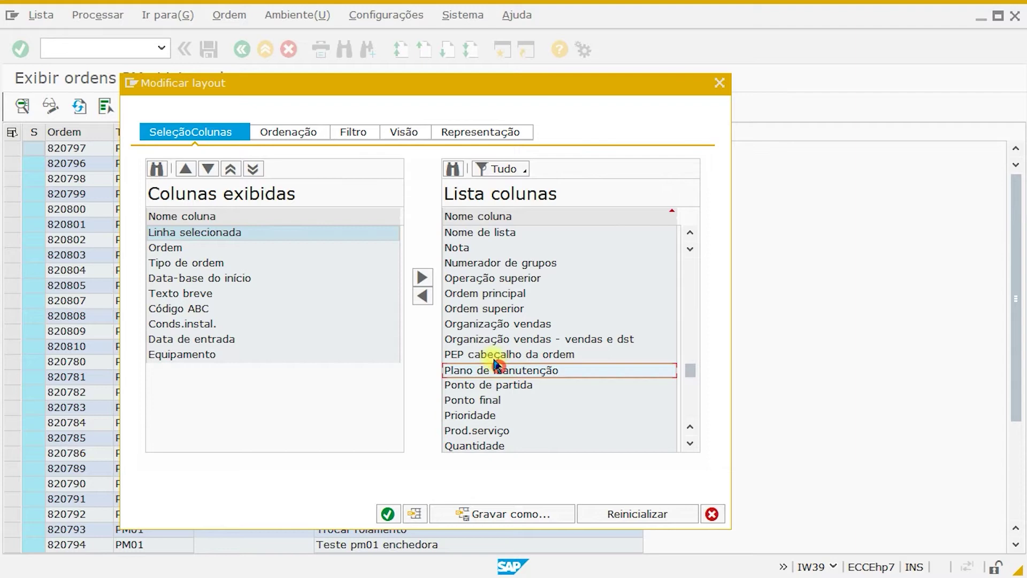
pyautogui.click(423, 296)
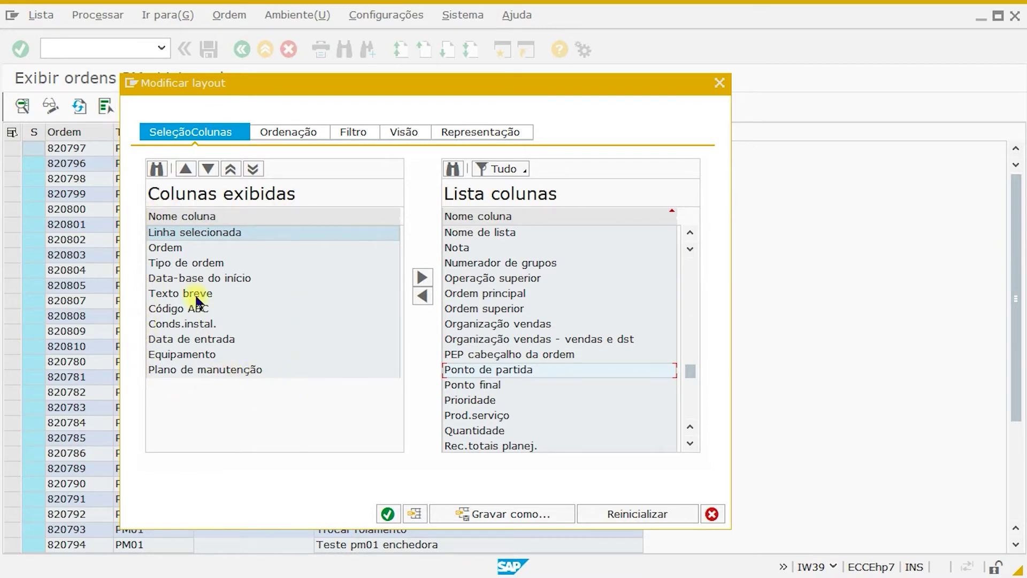
# - Move Data-base do início down three places in the displayed columns, directly below Conds.instal
pyautogui.click(179, 279)
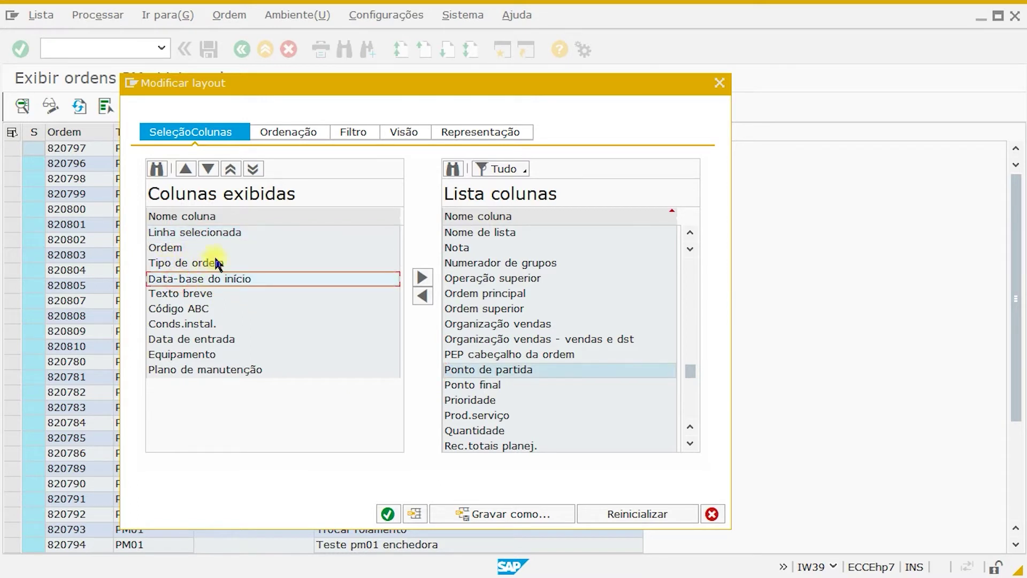
pyautogui.click(208, 169)
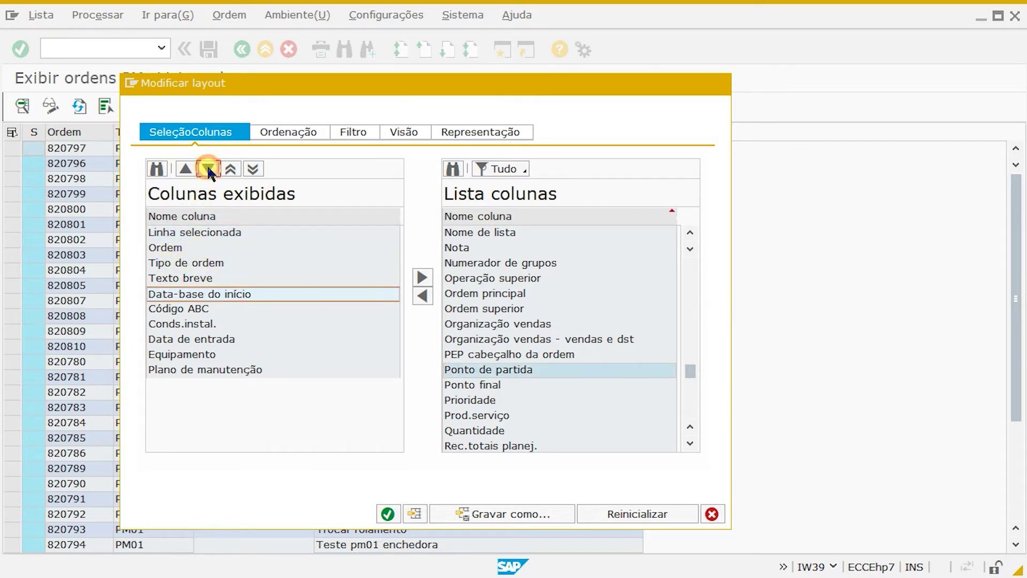
pyautogui.click(208, 169)
pyautogui.click(208, 169)
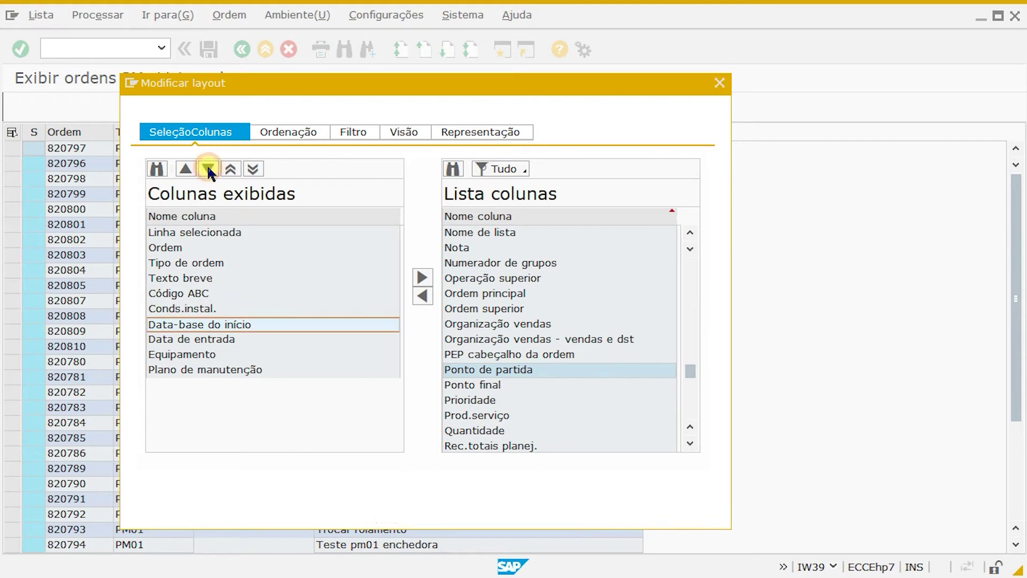
# - Move Equipamento up to directly below Linha selecionada in the displayed columns and apply the layout
pyautogui.click(201, 354)
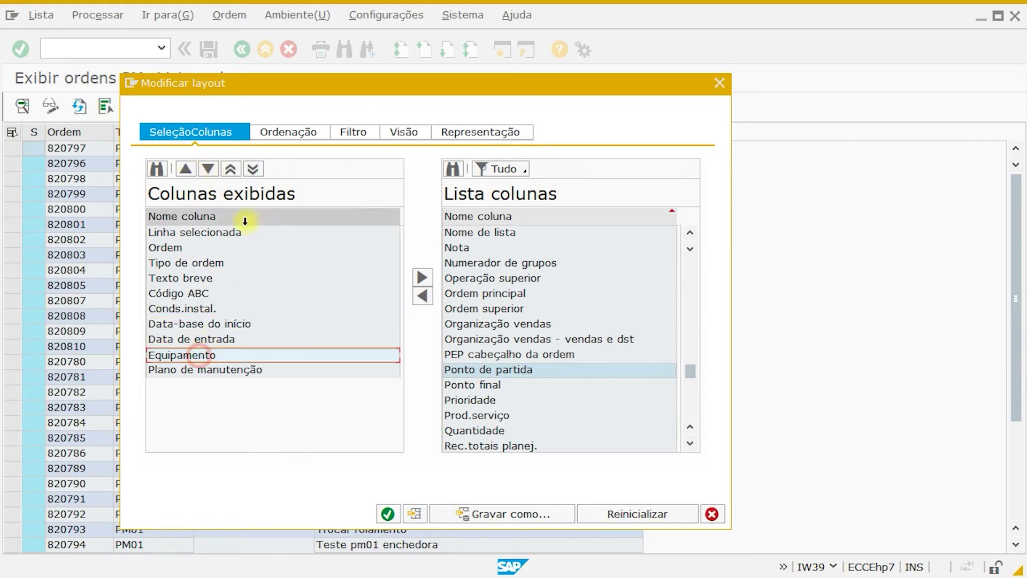
pyautogui.click(230, 168)
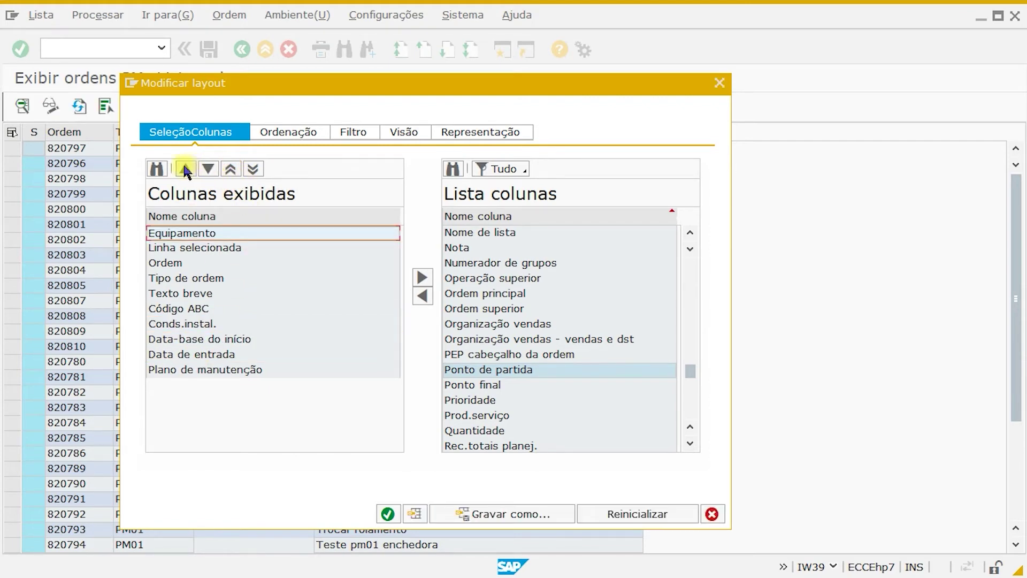
pyautogui.click(208, 169)
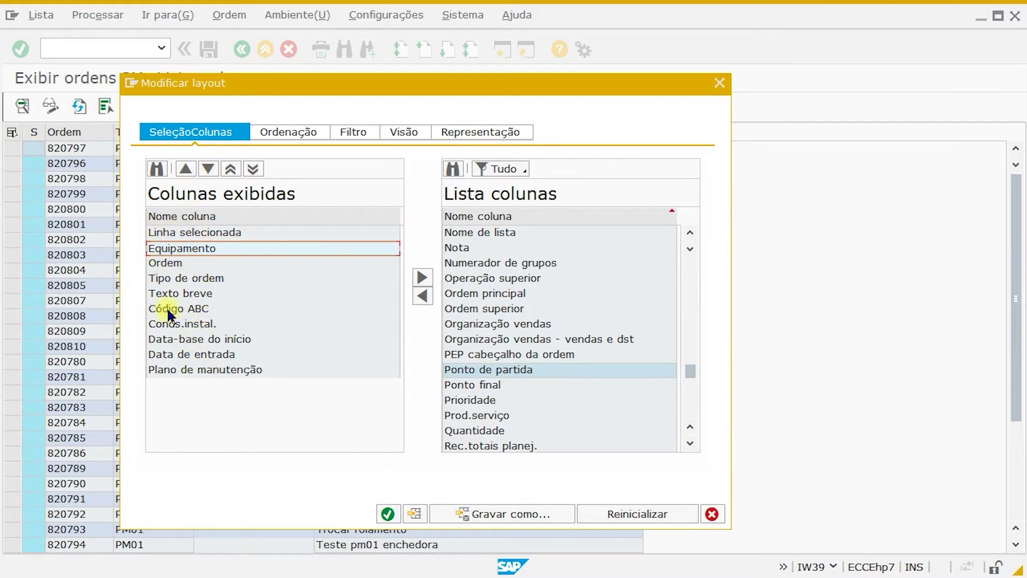
pyautogui.moveTo(287, 88); pyautogui.dragTo(475, 95)
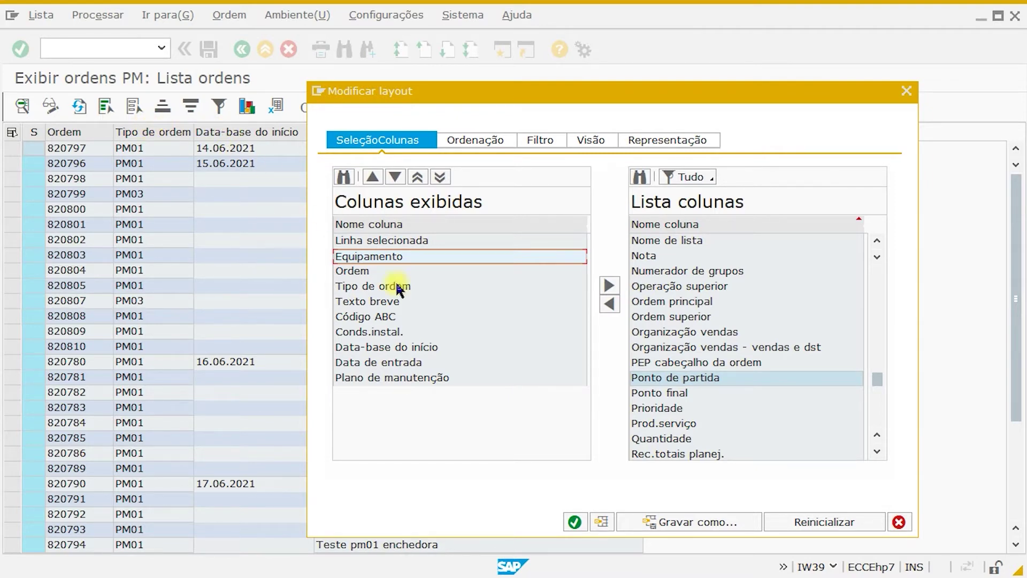
pyautogui.click(574, 520)
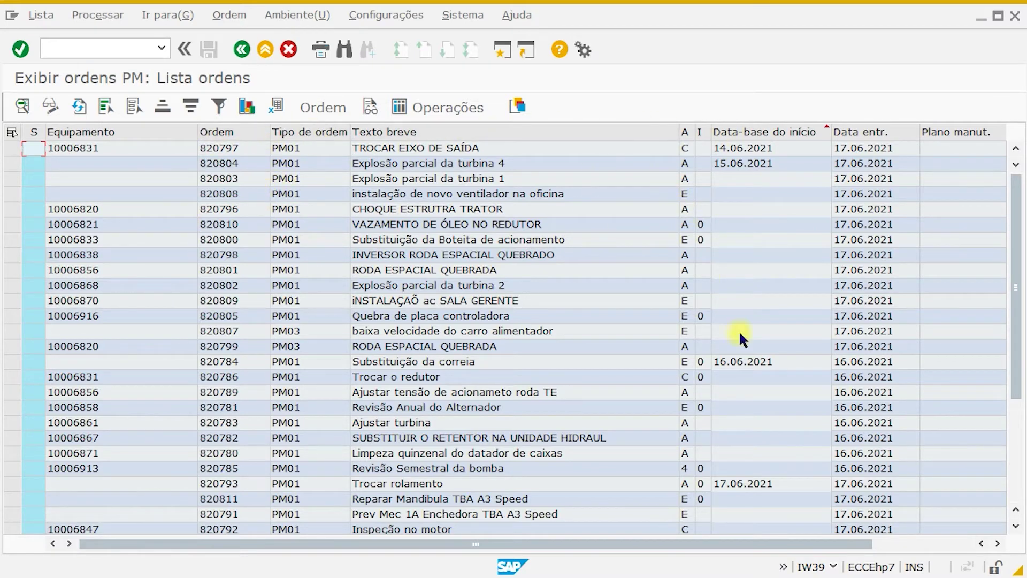
# - Reorder the columns in the order list so that Ordem and Tipo de ordem come before Equipamento
pyautogui.click(219, 133)
pyautogui.moveTo(232, 132); pyautogui.dragTo(107, 130)
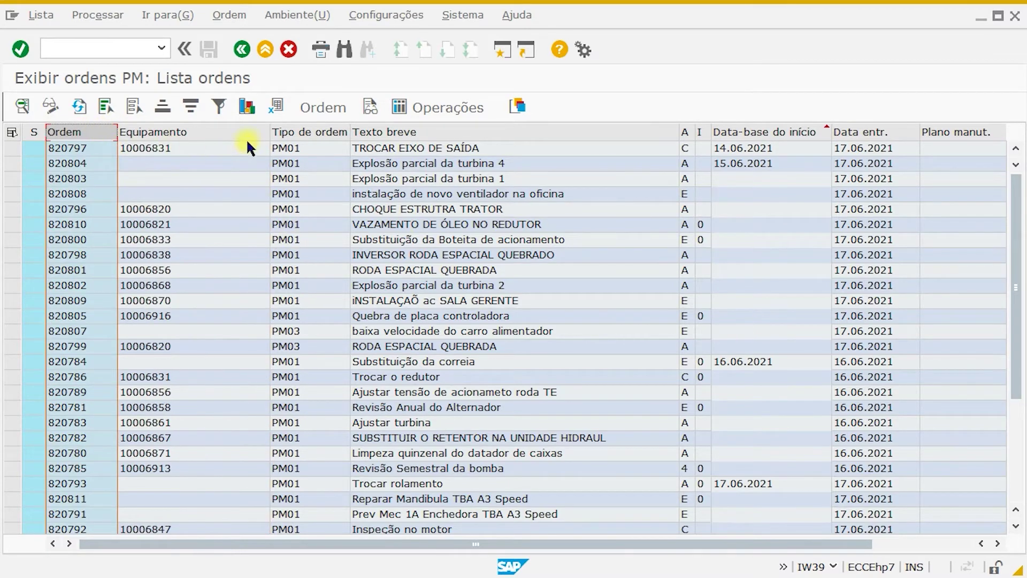
pyautogui.click(284, 132)
pyautogui.moveTo(292, 133); pyautogui.dragTo(138, 130)
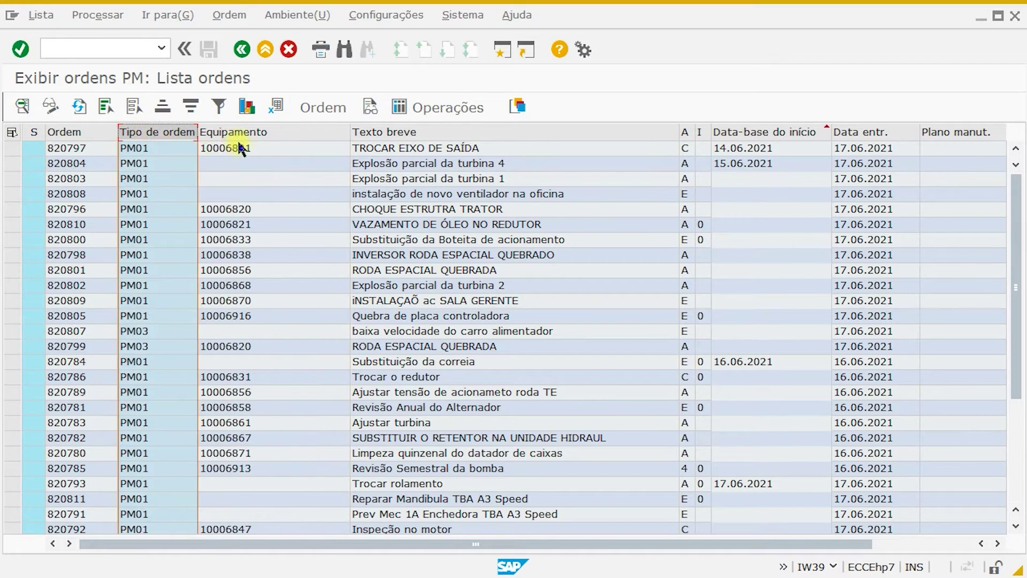
# - Move the A column before Equipamento, the I column before Texto breve and the Plano manut. column before Data-base do início
pyautogui.click(684, 132)
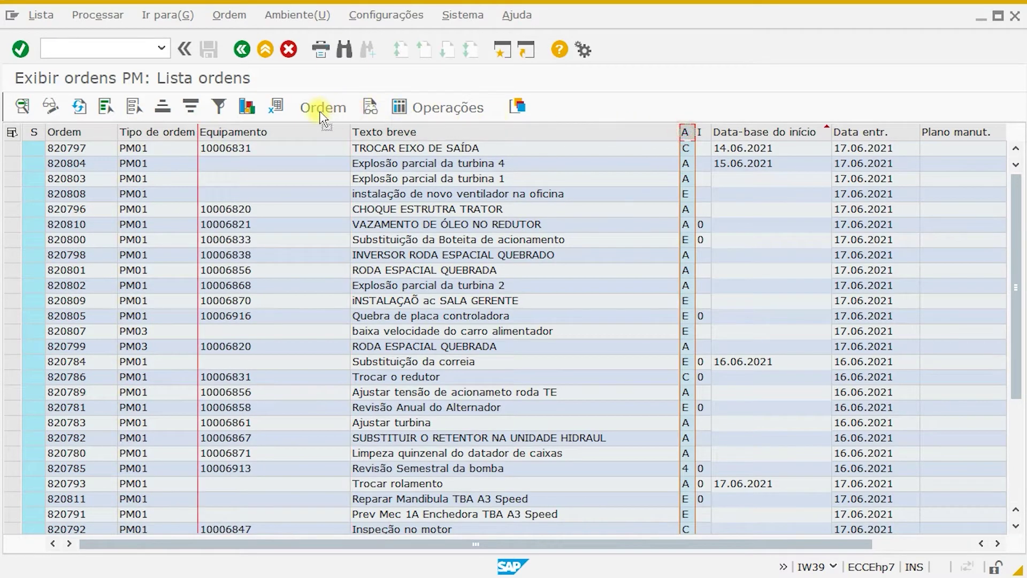
pyautogui.moveTo(323, 118); pyautogui.dragTo(279, 128)
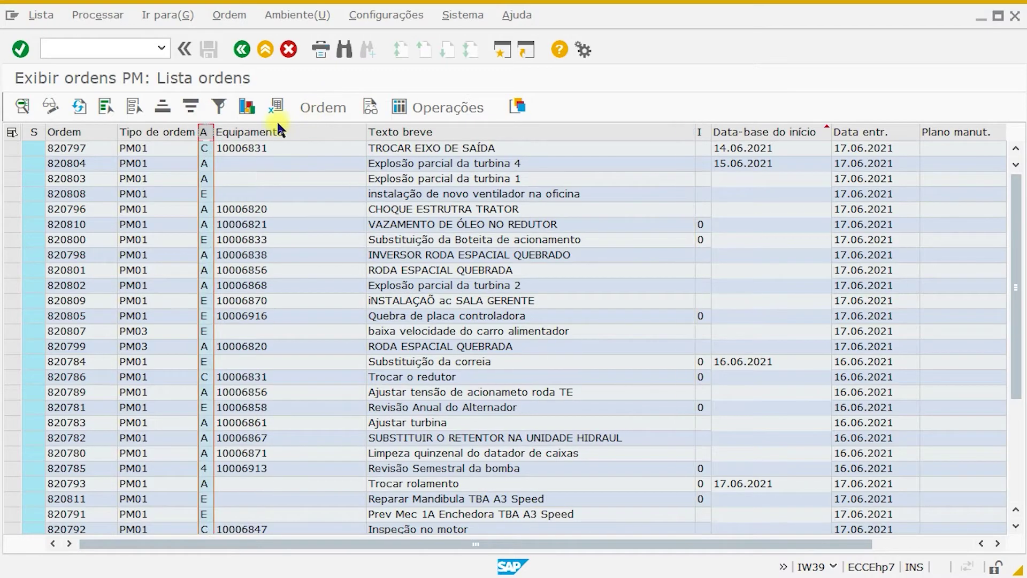
pyautogui.click(704, 132)
pyautogui.moveTo(706, 134); pyautogui.dragTo(390, 133)
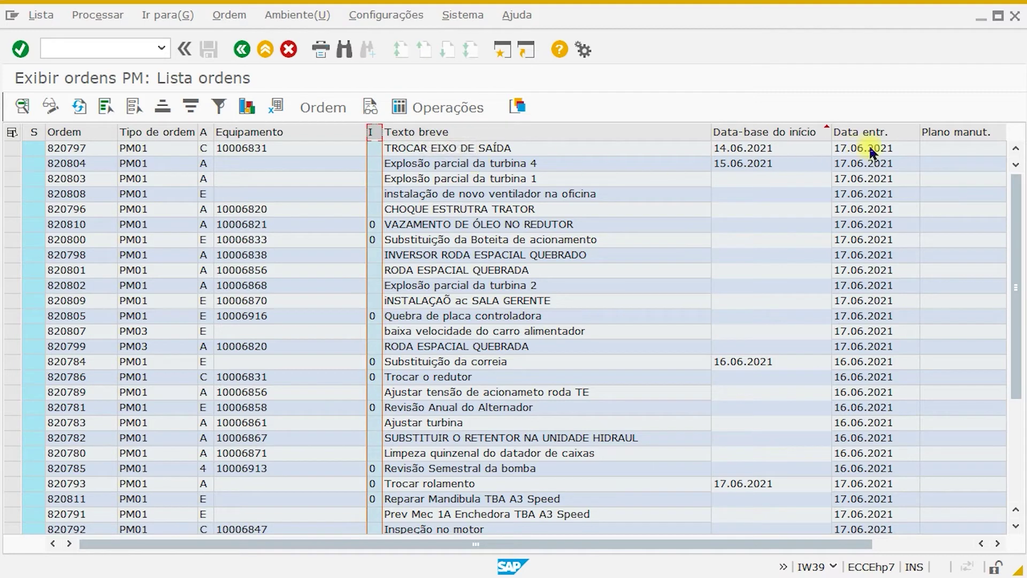
pyautogui.click(938, 133)
pyautogui.moveTo(939, 131); pyautogui.dragTo(745, 134)
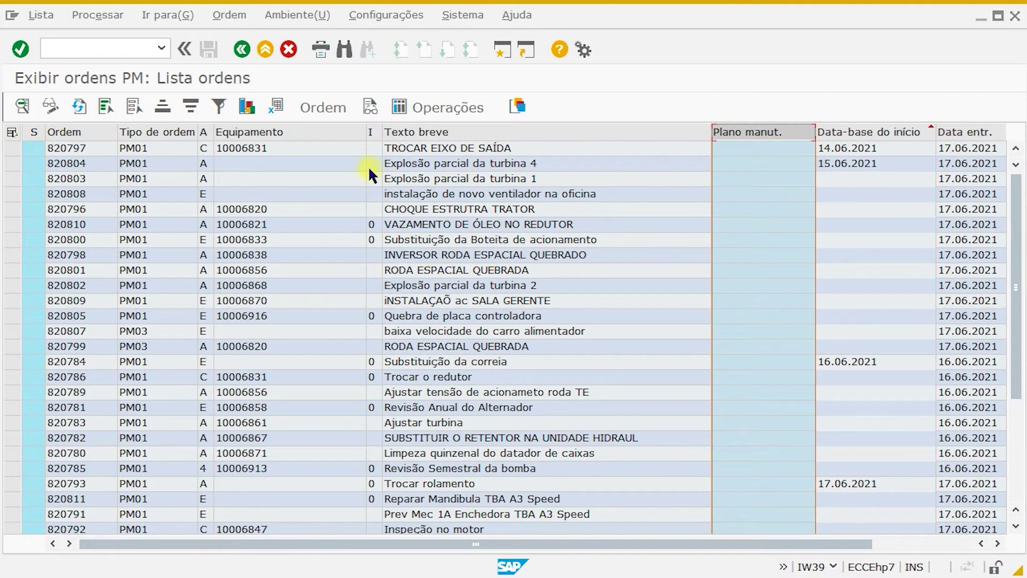
# - Open the sort settings of the list layout and add Ordem as an ascending sort criterion
pyautogui.click(519, 107)
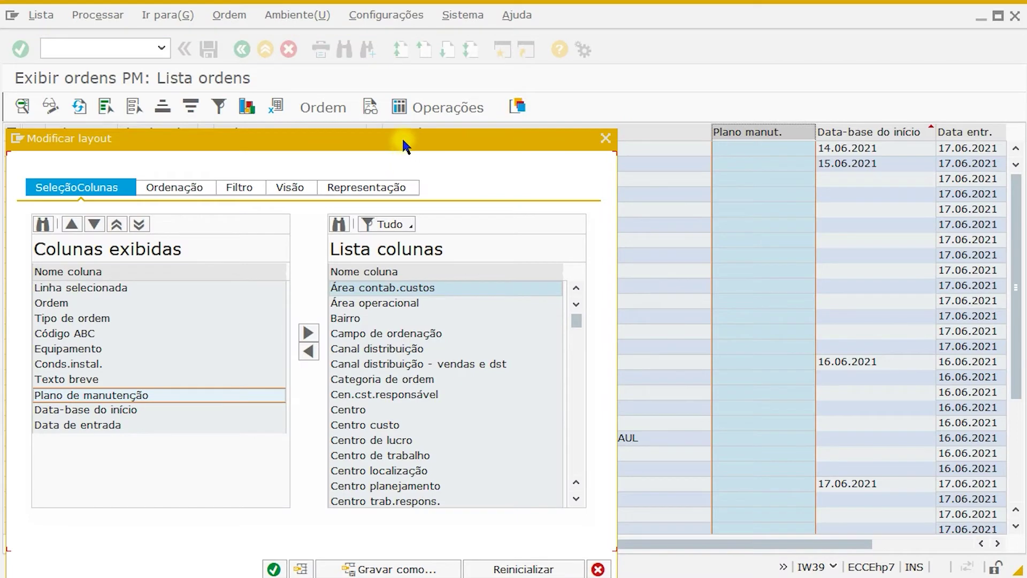
pyautogui.moveTo(403, 141); pyautogui.dragTo(466, 92)
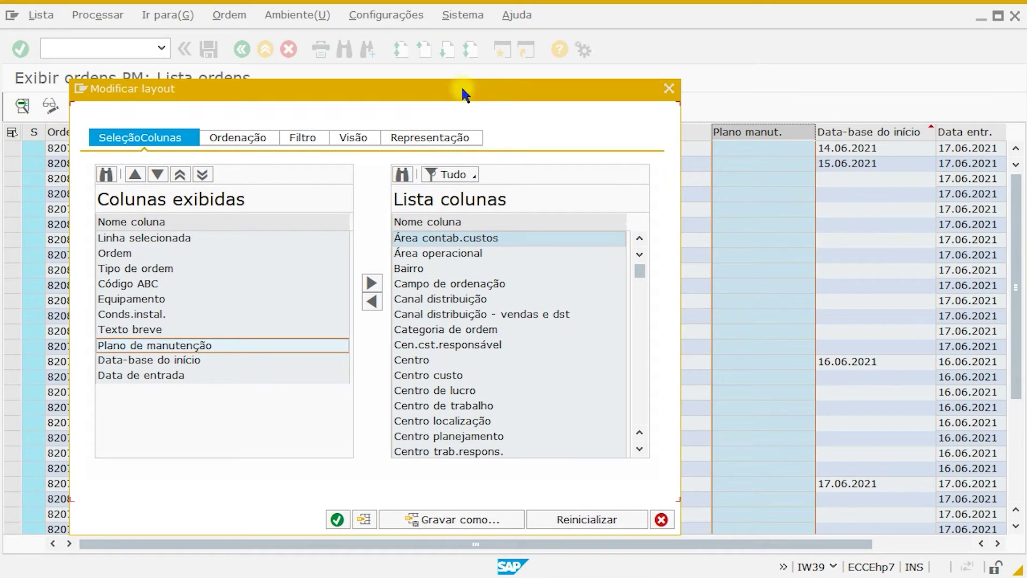
pyautogui.click(226, 139)
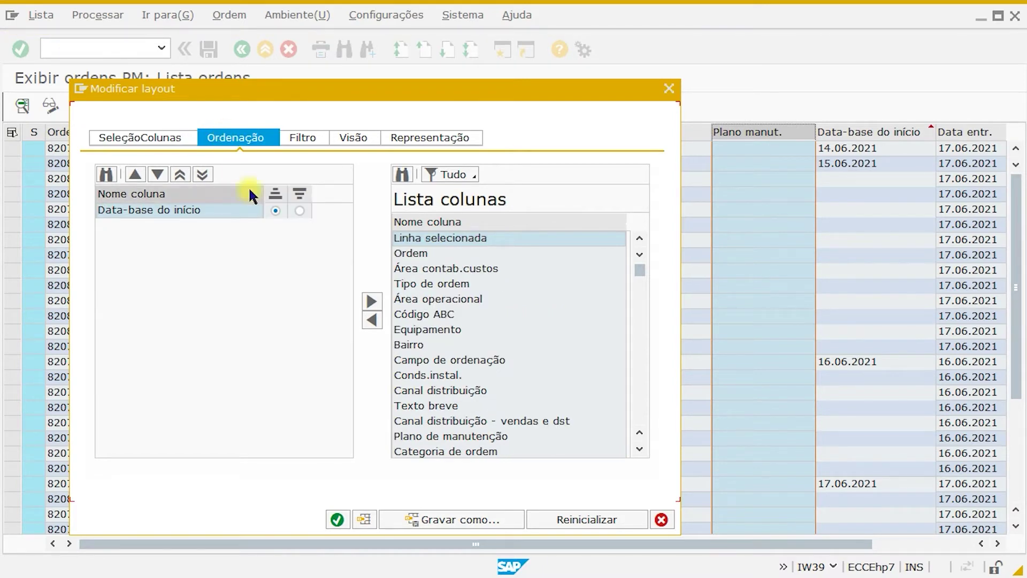
pyautogui.moveTo(313, 89); pyautogui.dragTo(481, 130)
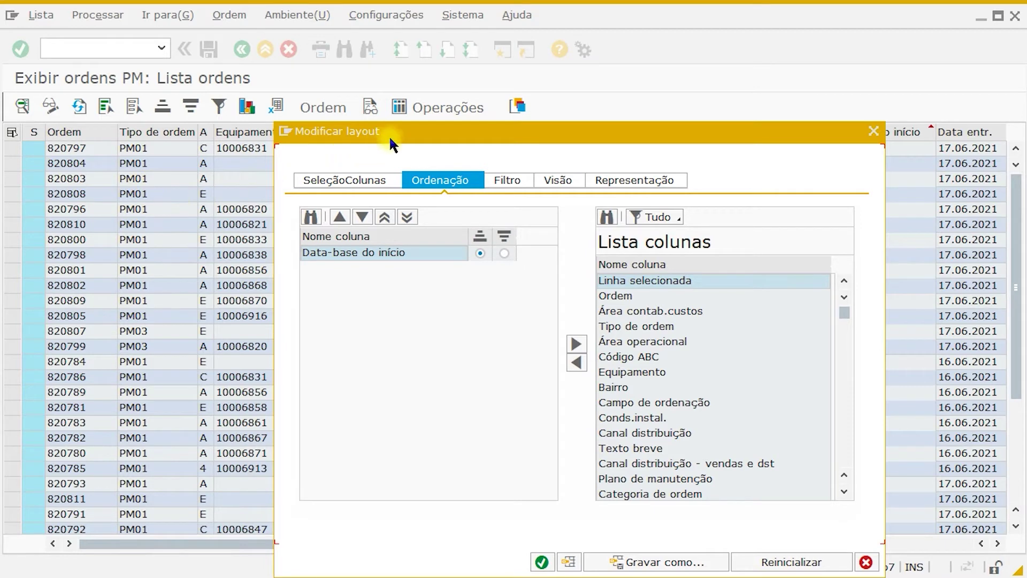
pyautogui.moveTo(405, 135); pyautogui.dragTo(409, 227)
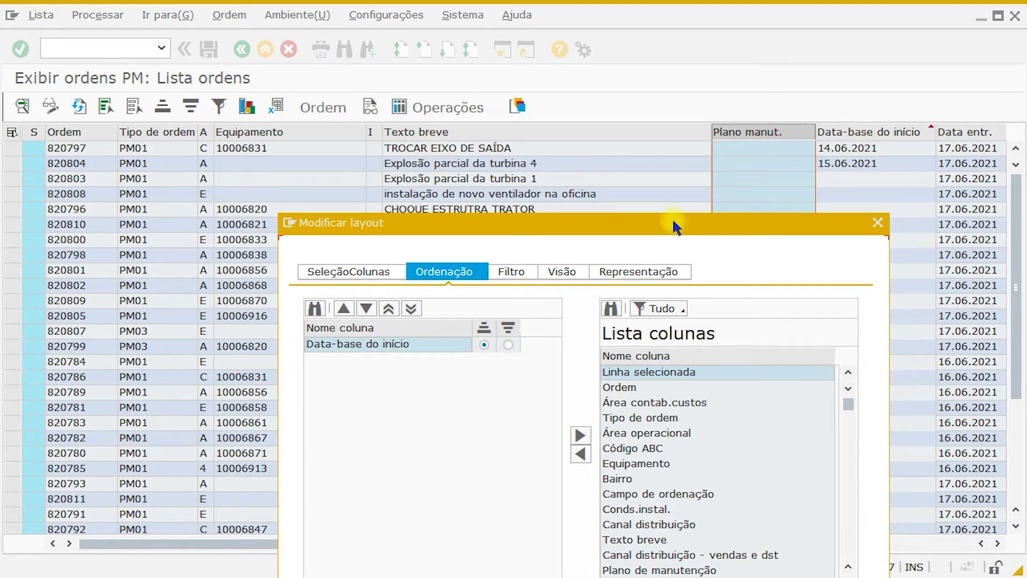
pyautogui.moveTo(672, 223); pyautogui.dragTo(579, 123)
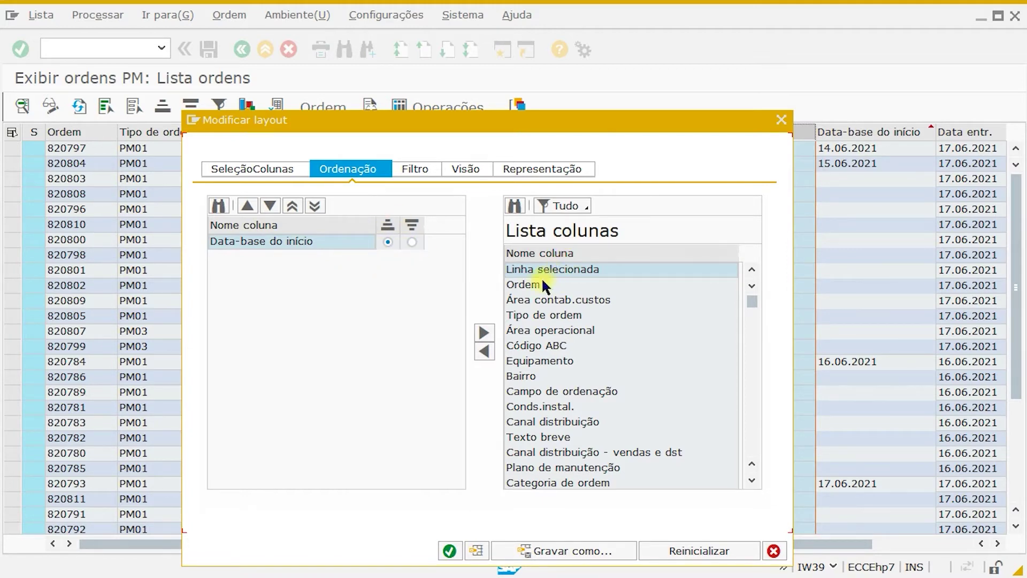
pyautogui.click(527, 284)
pyautogui.click(485, 352)
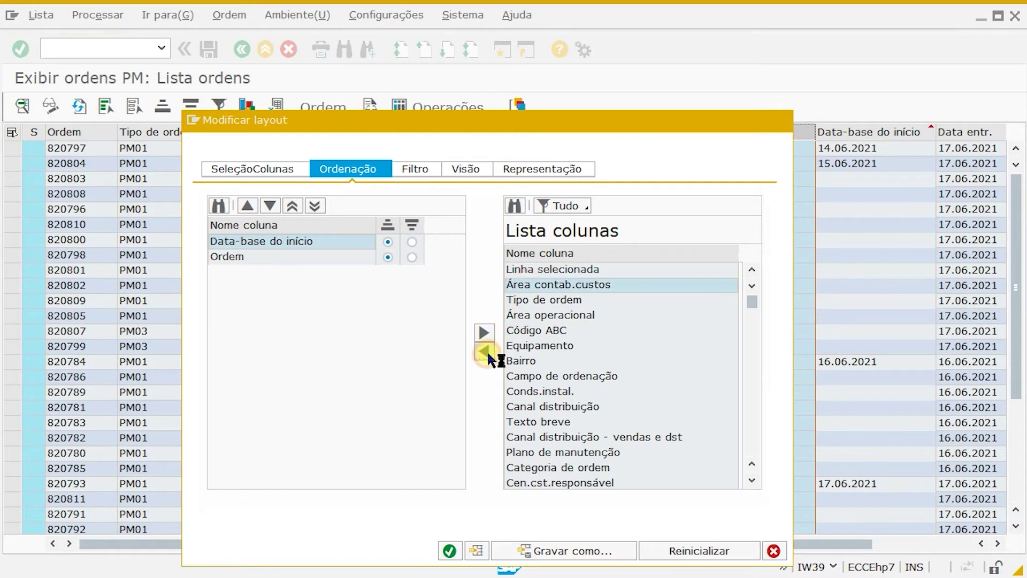
# - Move Ordem above Data-base do início in the sort criteria and remove the Data-base do início criterion
pyautogui.click(242, 257)
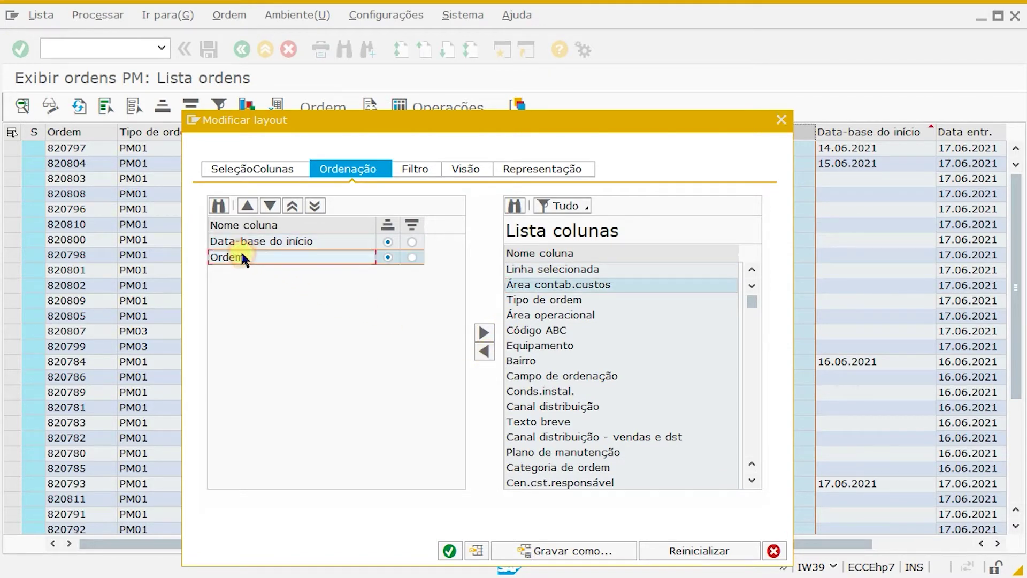
pyautogui.click(247, 206)
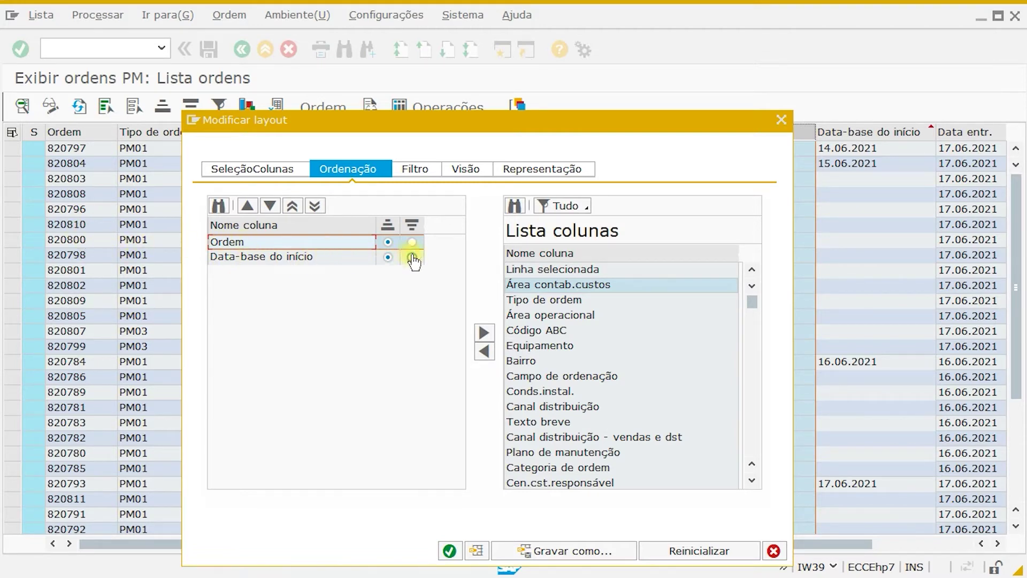
pyautogui.click(369, 260)
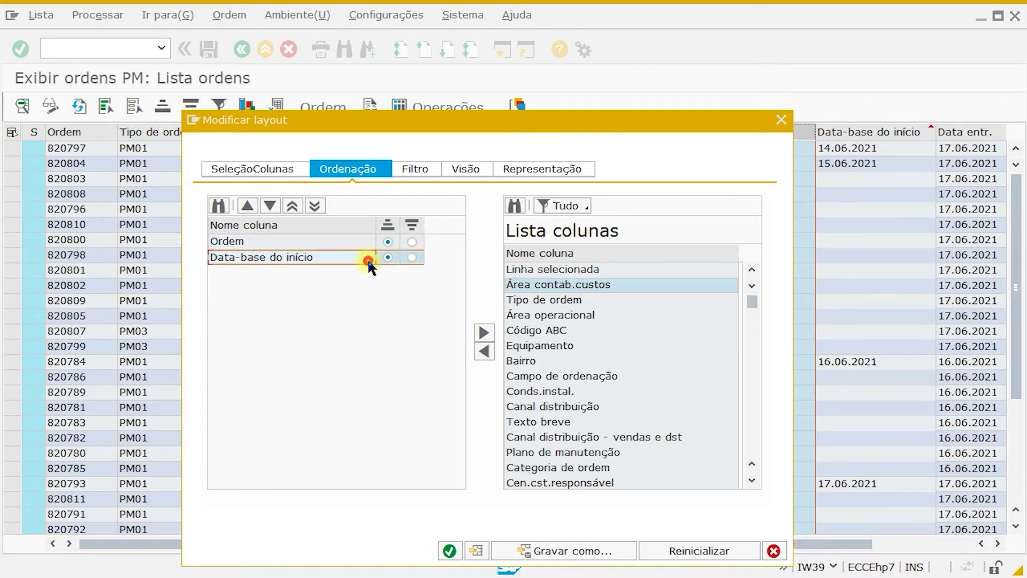
pyautogui.click(483, 332)
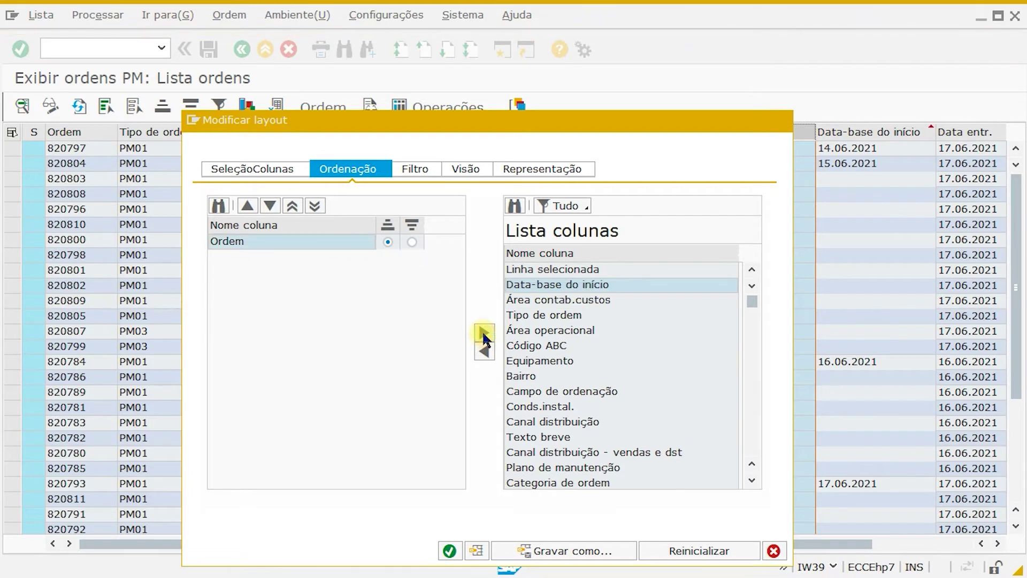
# - Open the filter settings of the layout and sort the available columns by name in ascending order
pyautogui.click(420, 171)
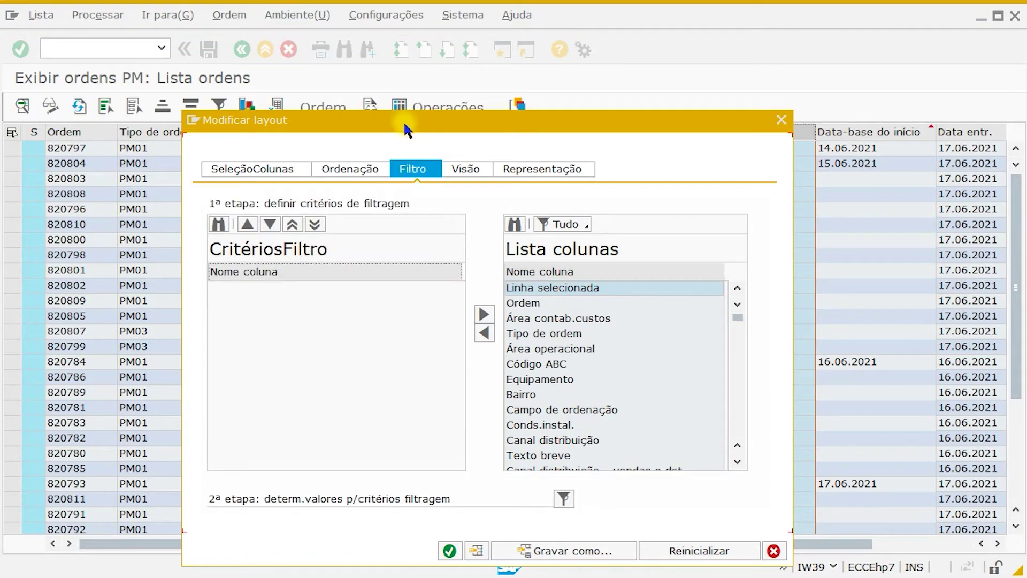
pyautogui.click(611, 271)
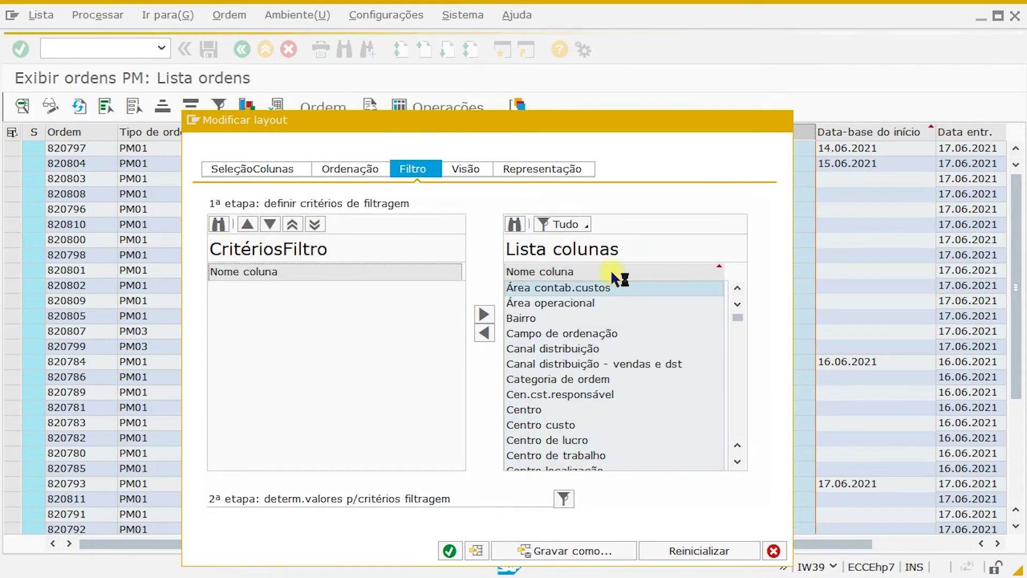
pyautogui.moveTo(384, 128); pyautogui.dragTo(469, 83)
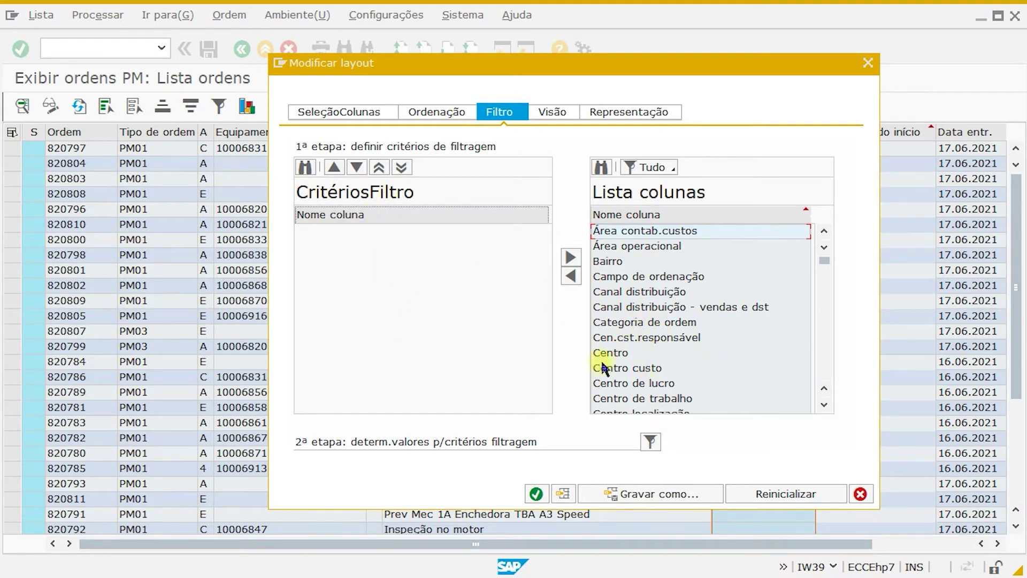
pyautogui.moveTo(433, 64); pyautogui.dragTo(380, 226)
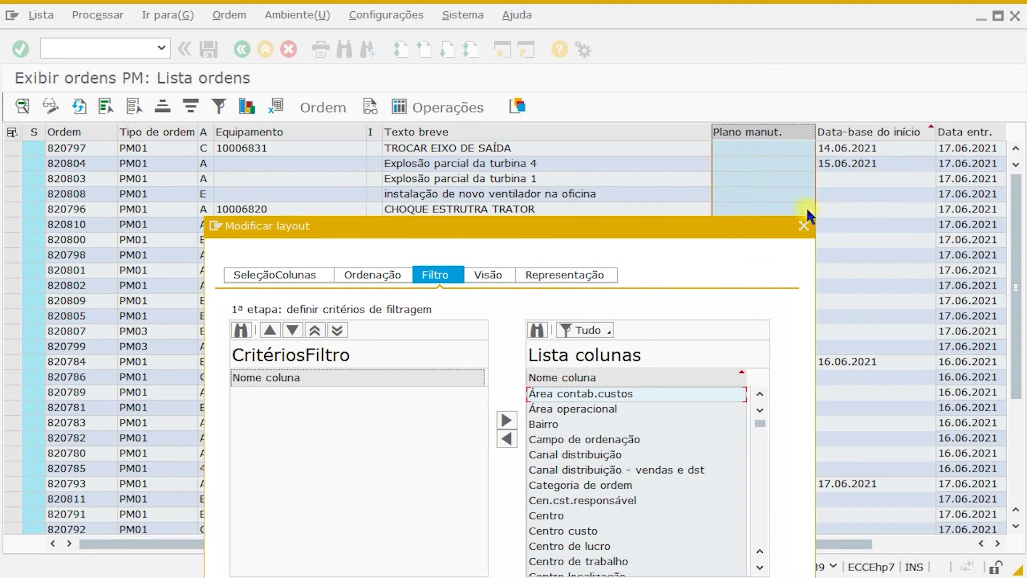
# - Examine the layout's filter criteria area and its preferred view setting
pyautogui.moveTo(723, 228); pyautogui.dragTo(748, 103)
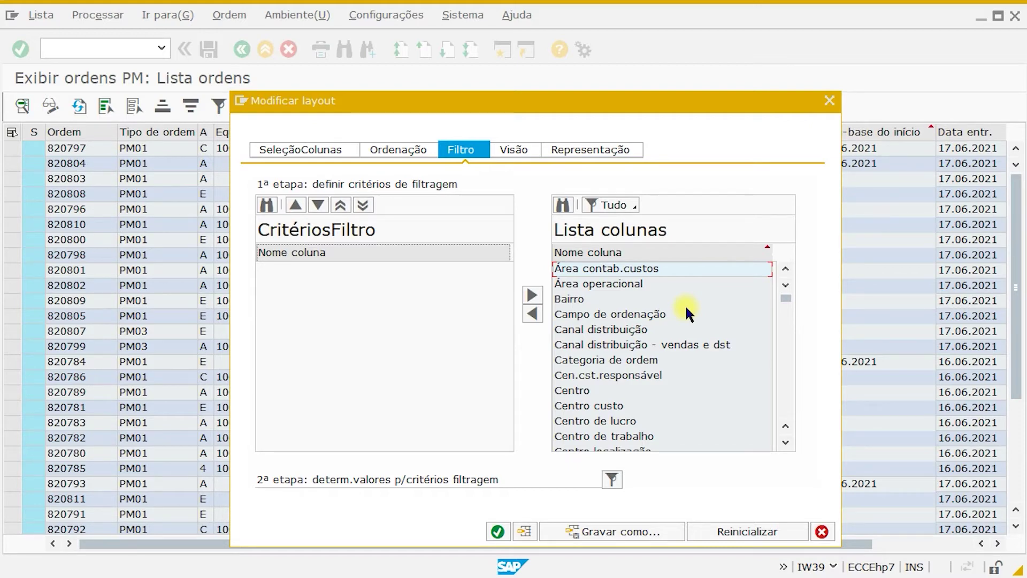
pyautogui.moveTo(496, 105); pyautogui.dragTo(532, 104)
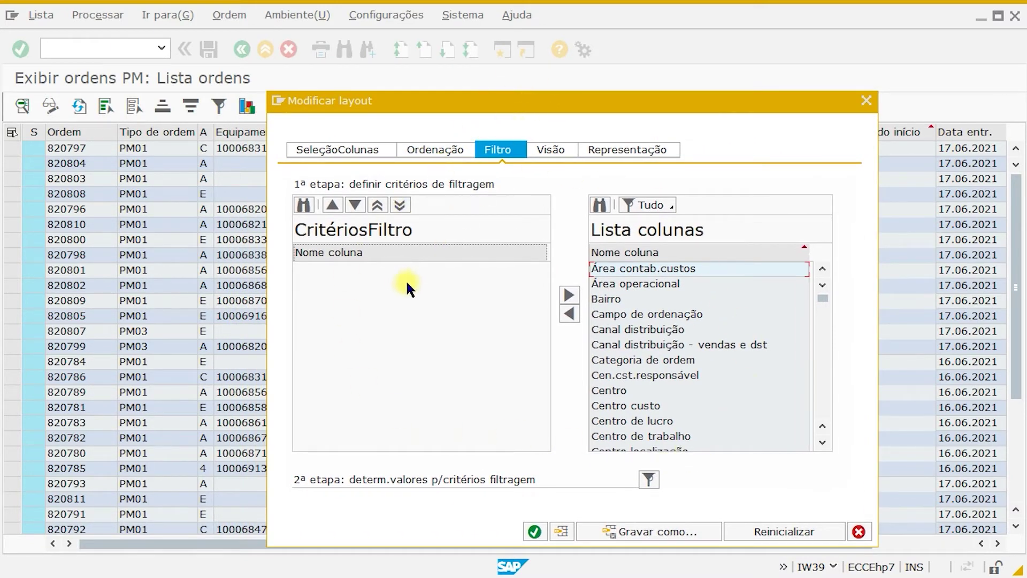
pyautogui.moveTo(421, 106); pyautogui.dragTo(377, 72)
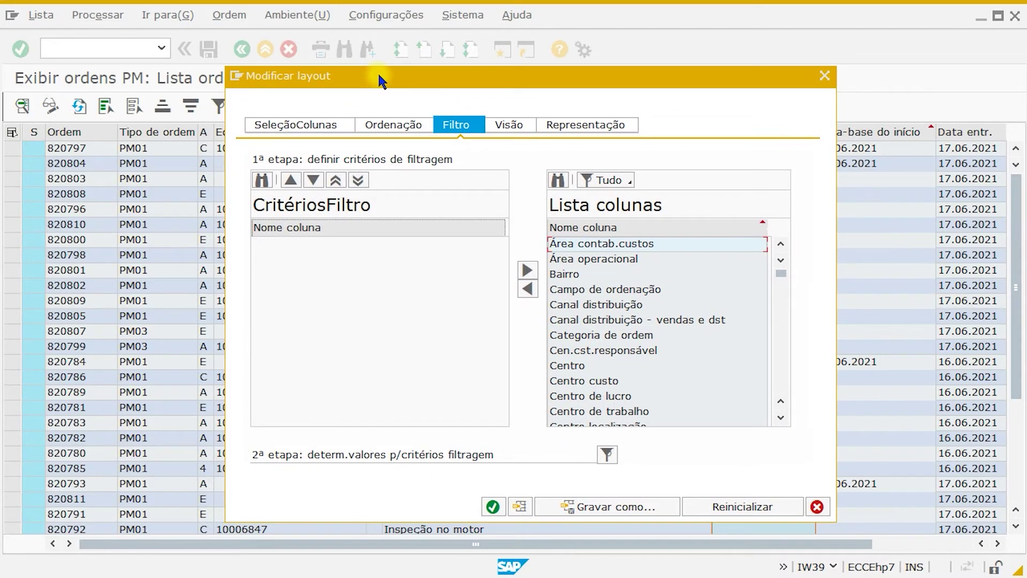
pyautogui.click(515, 126)
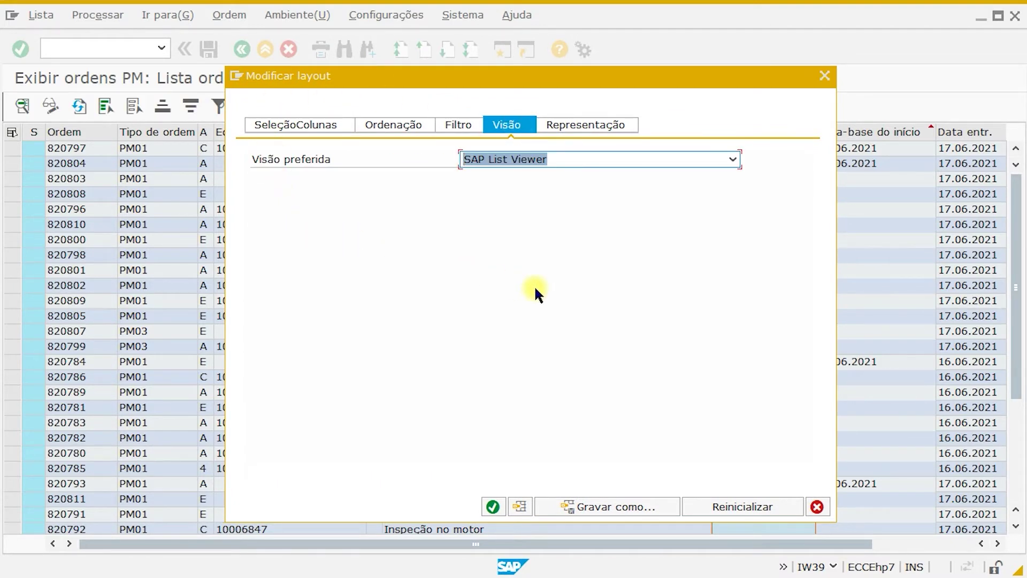
# - Open the layout's Representação settings and enable s/linhas separ.horizontais and s/linhas separ.verticais
pyautogui.click(601, 124)
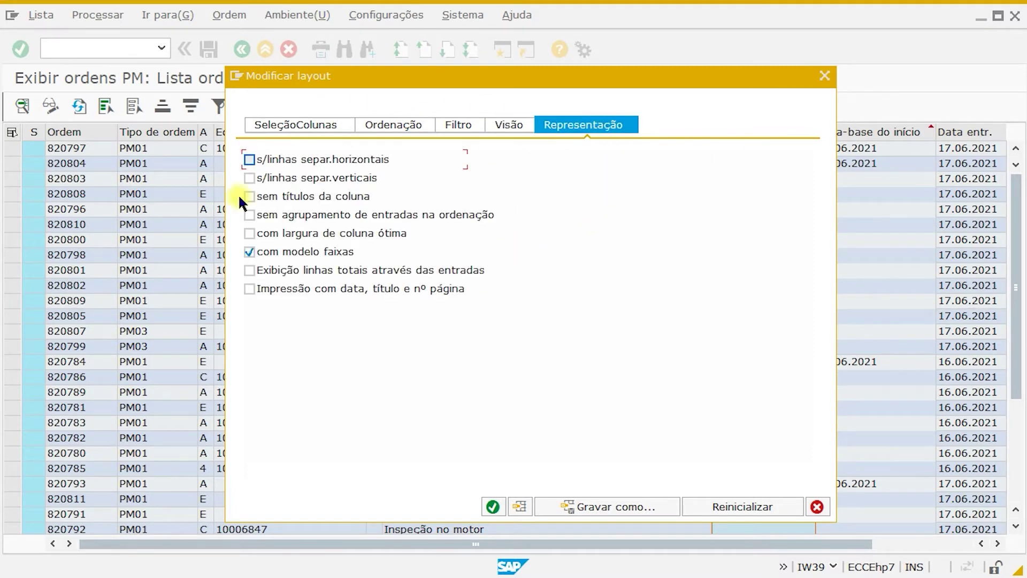
pyautogui.moveTo(385, 75); pyautogui.dragTo(418, 83)
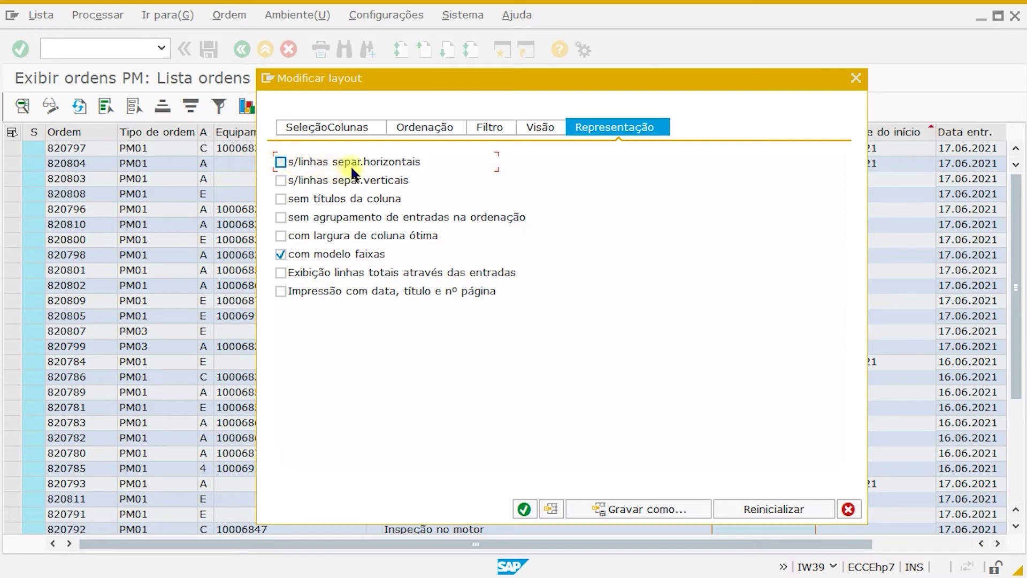
pyautogui.click(280, 162)
pyautogui.click(281, 181)
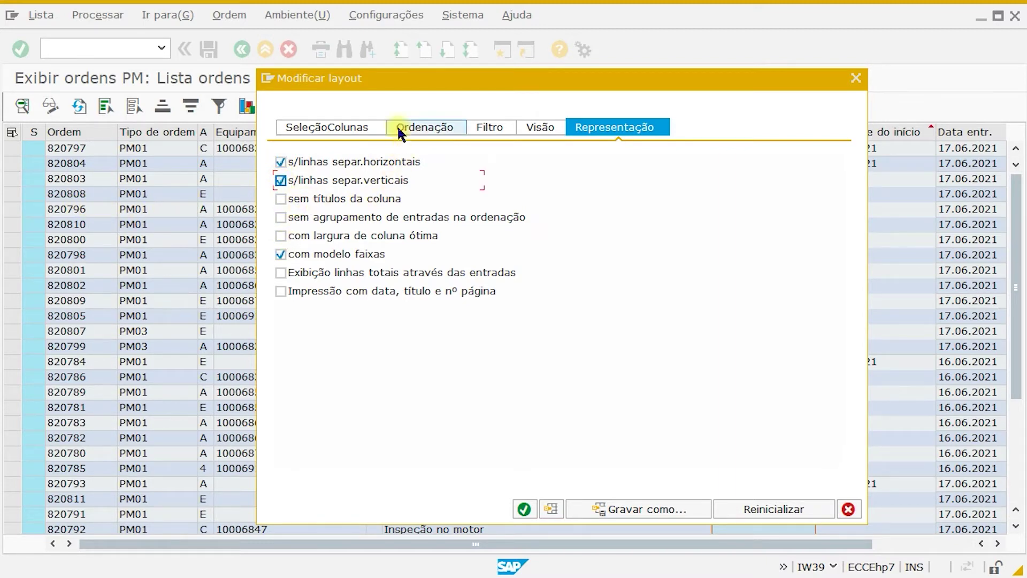
# - Enable sem agrupamento de entradas na ordenação and com largura de coluna ótima, and disable com modelo faixas
pyautogui.moveTo(389, 79); pyautogui.dragTo(440, 110)
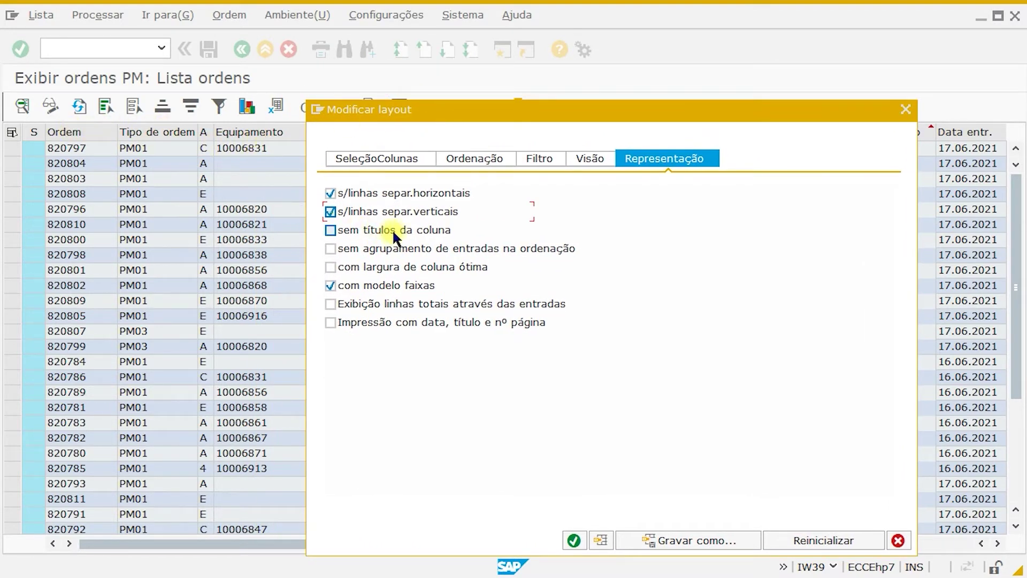
pyautogui.click(333, 249)
pyautogui.moveTo(508, 117); pyautogui.dragTo(250, 125)
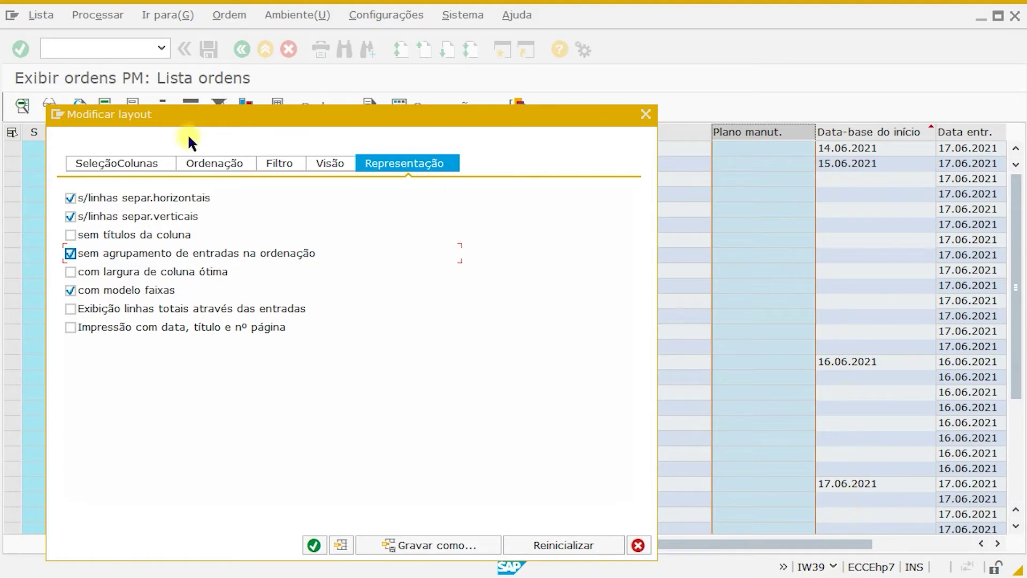
pyautogui.click(72, 272)
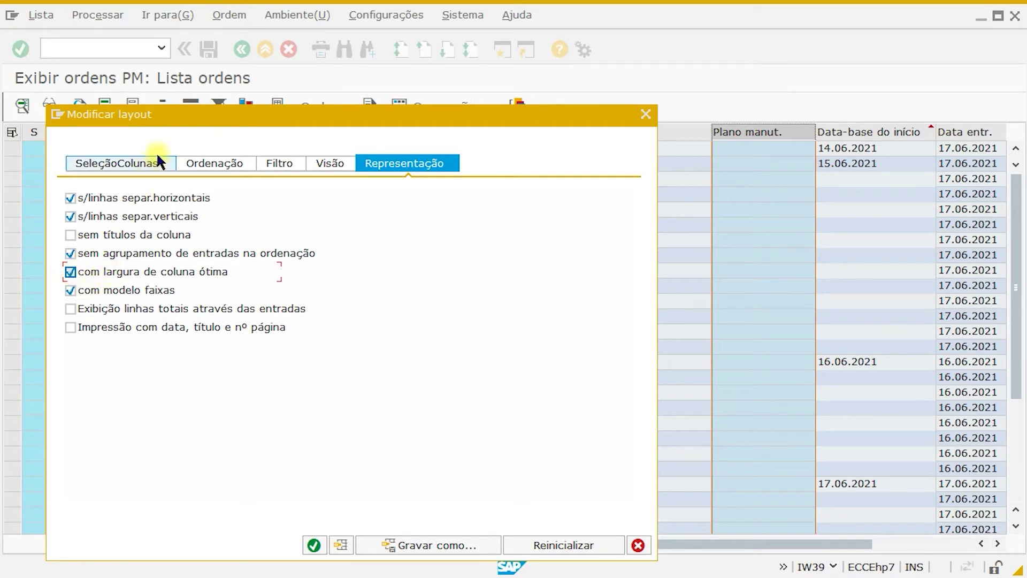
pyautogui.moveTo(215, 111); pyautogui.dragTo(403, 177)
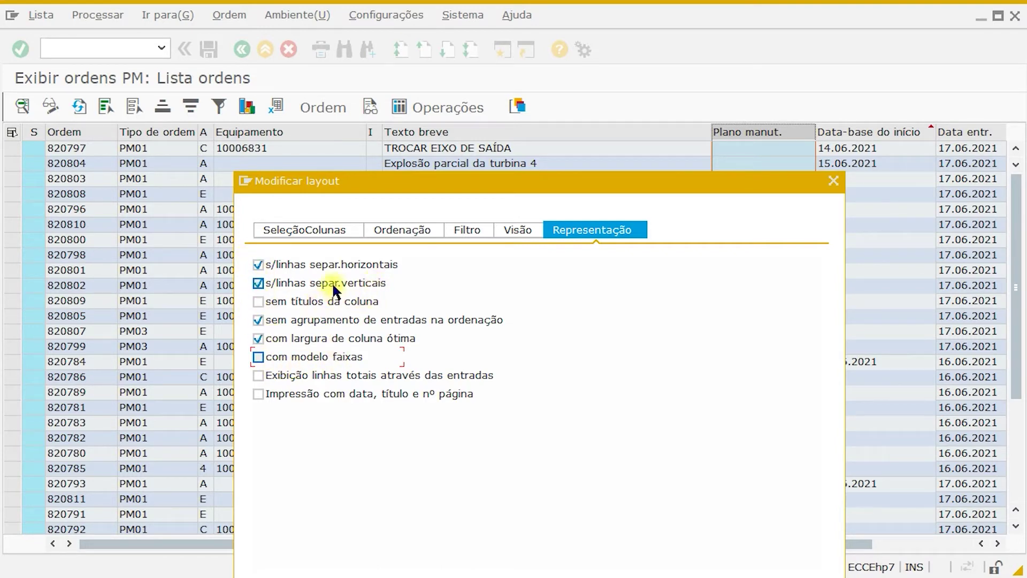
pyautogui.moveTo(383, 186); pyautogui.dragTo(338, 192)
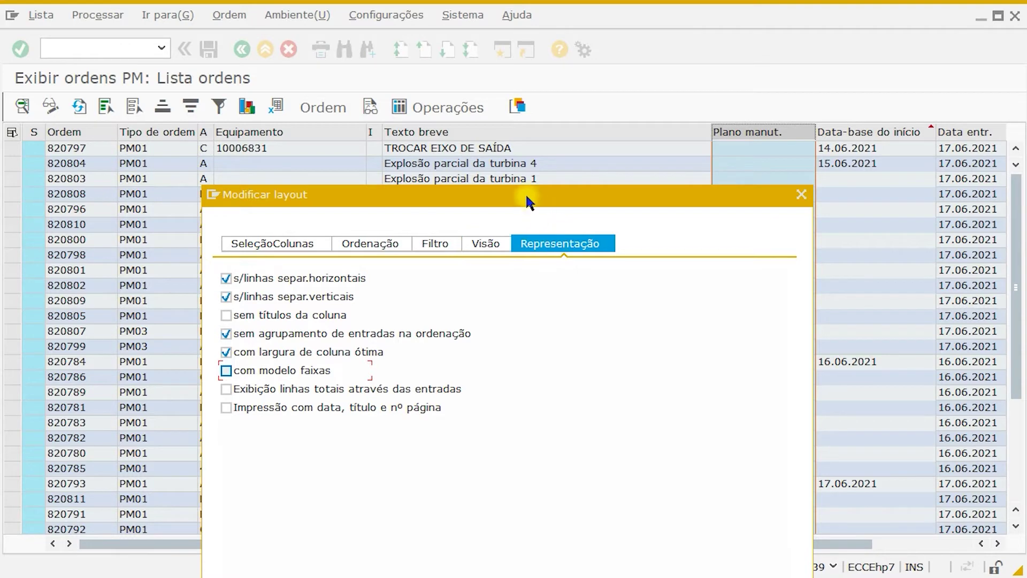
pyautogui.moveTo(525, 192); pyautogui.dragTo(457, 69)
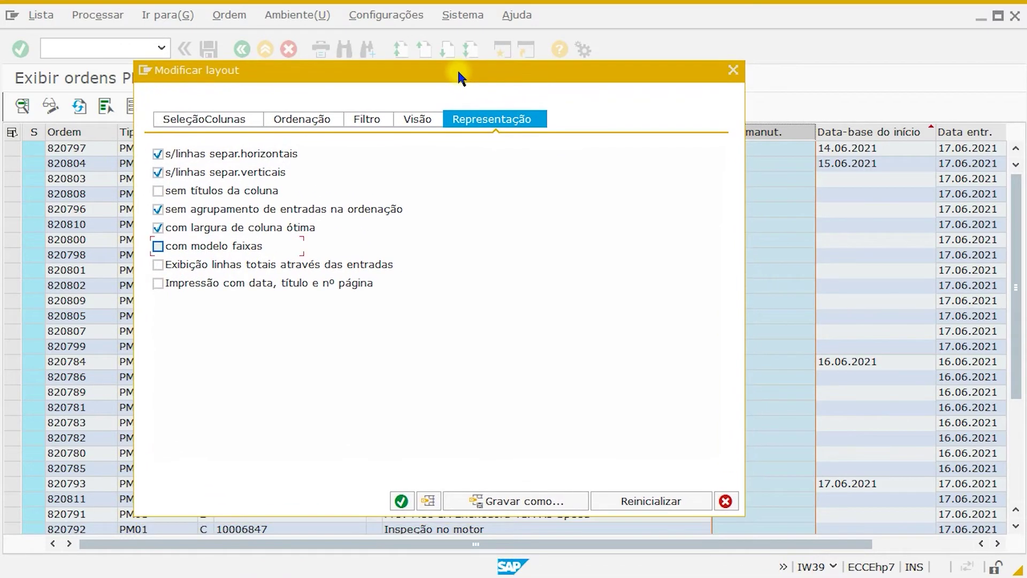
# - Start saving the layout under a new name and mark it as Config.prelim. without the Específico usuário option
pyautogui.click(526, 501)
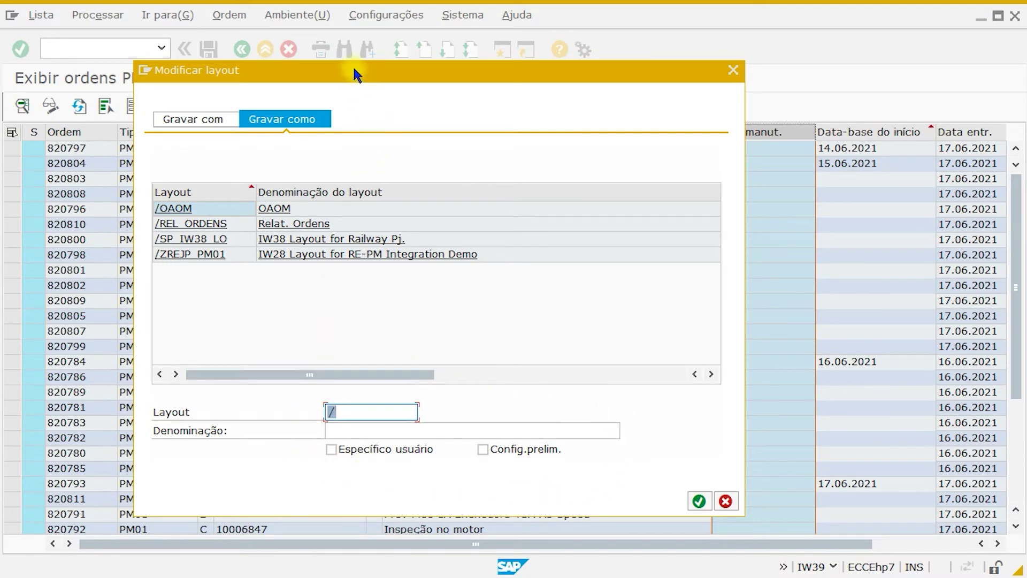
pyautogui.moveTo(353, 75); pyautogui.dragTo(336, 64)
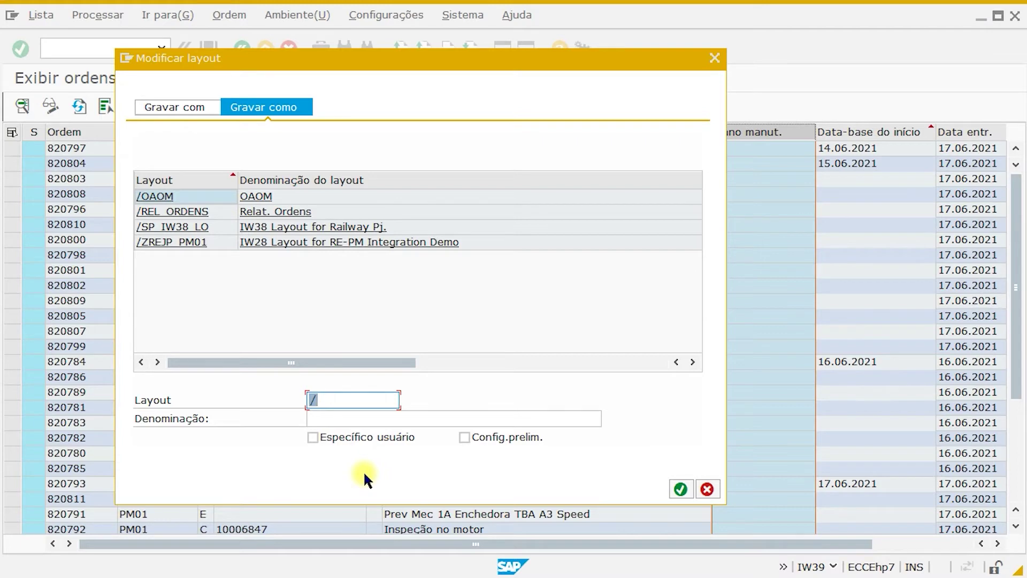
pyautogui.click(314, 437)
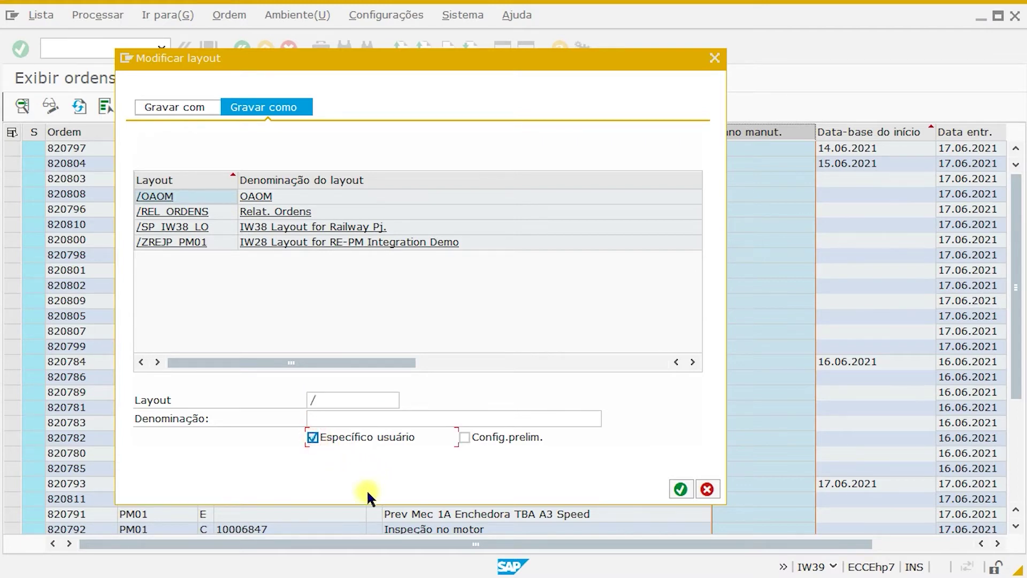
pyautogui.click(401, 436)
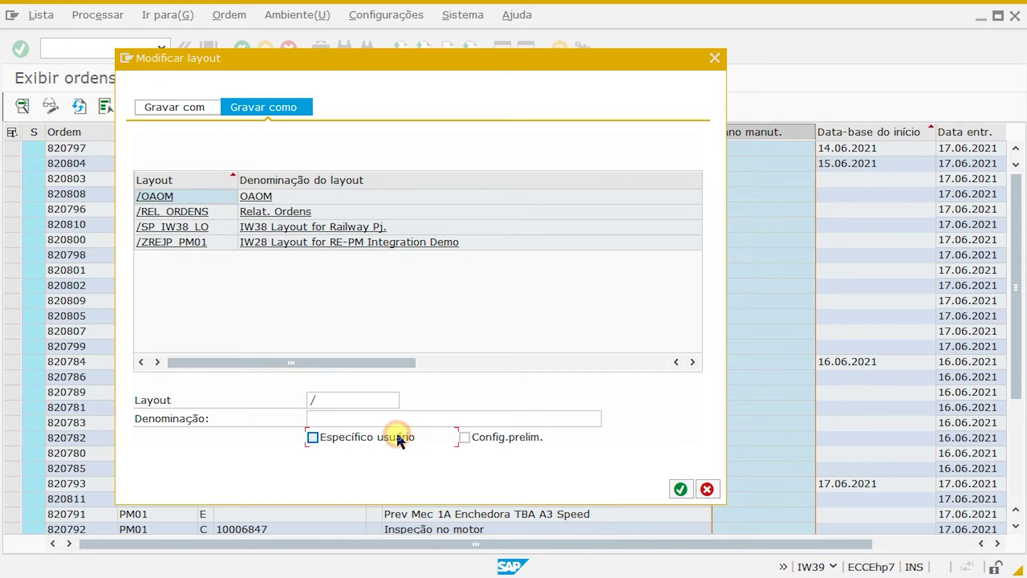
pyautogui.click(465, 438)
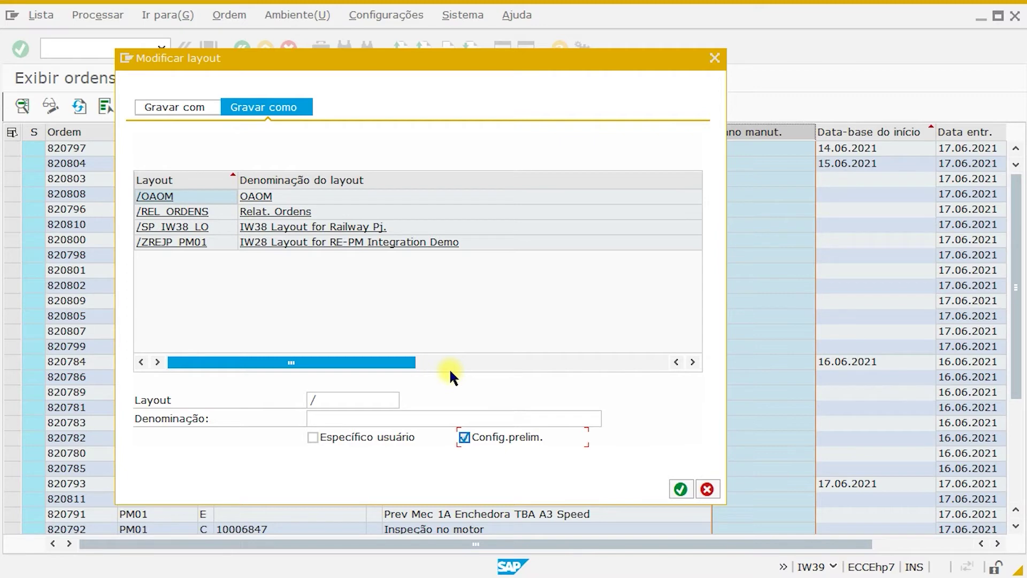
pyautogui.click(346, 438)
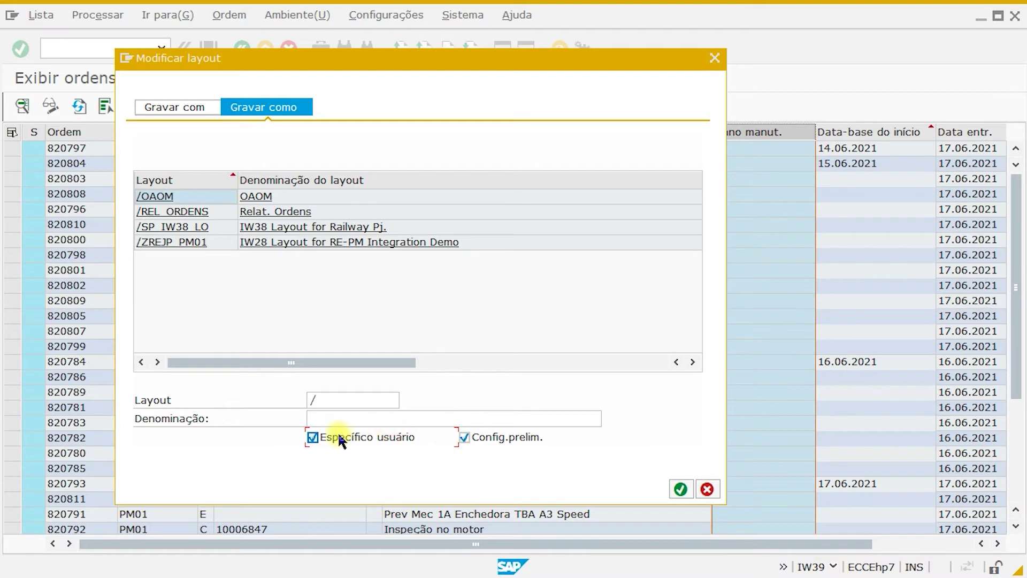
pyautogui.click(322, 400)
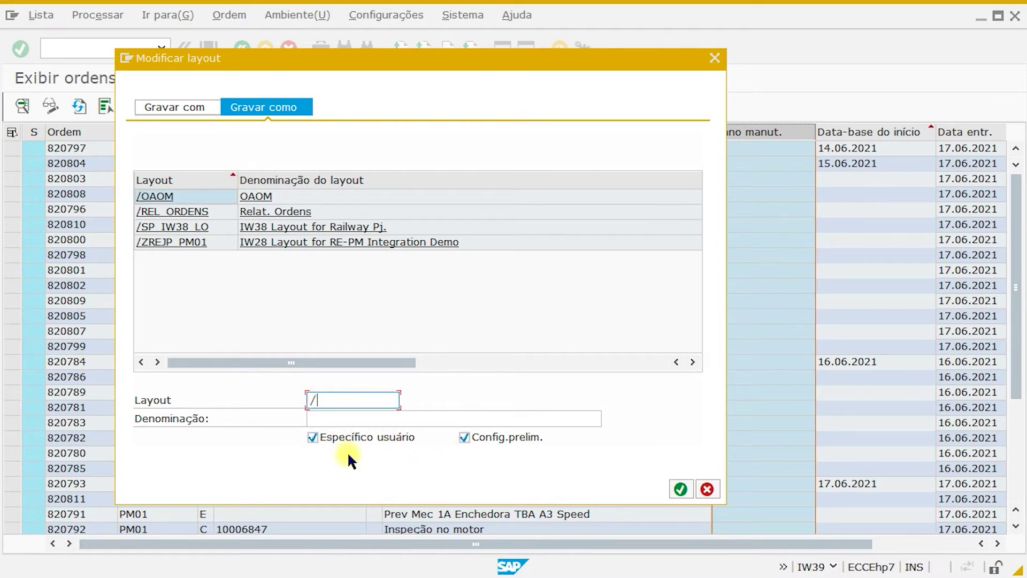
pyautogui.click(339, 437)
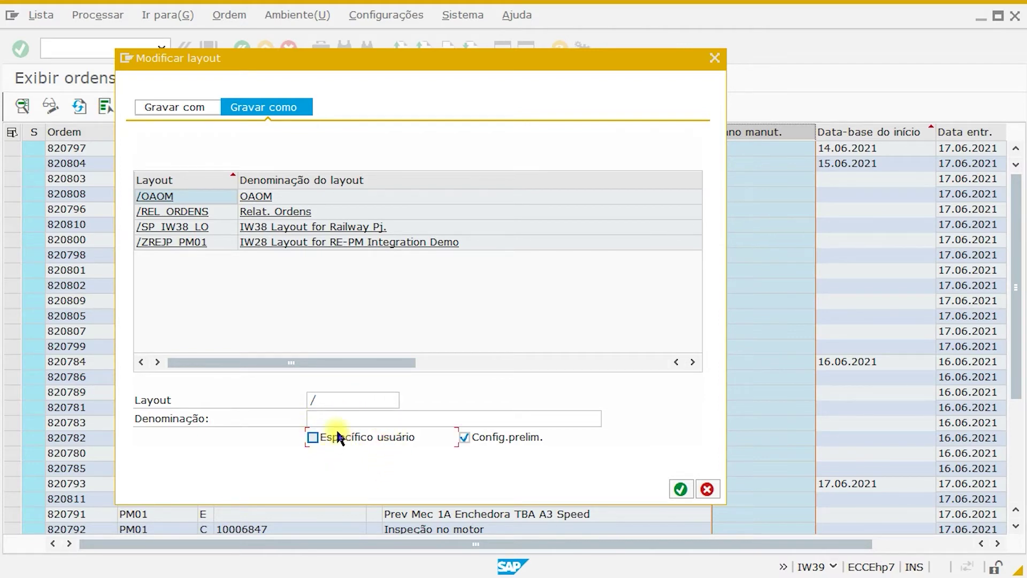
# - Name the new layout /Rel_Ordens1
pyautogui.click(327, 399)
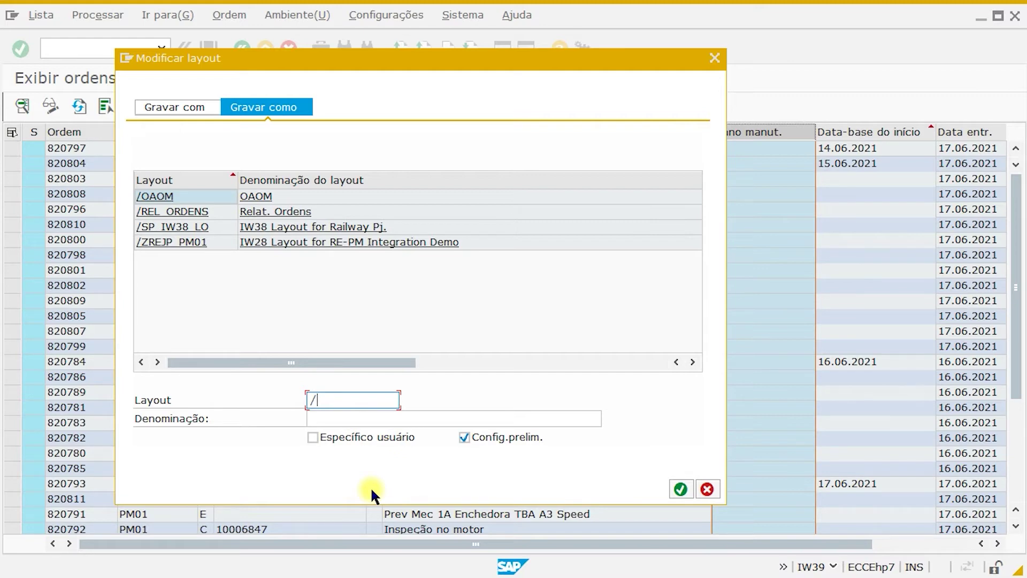
pyautogui.write('RE')
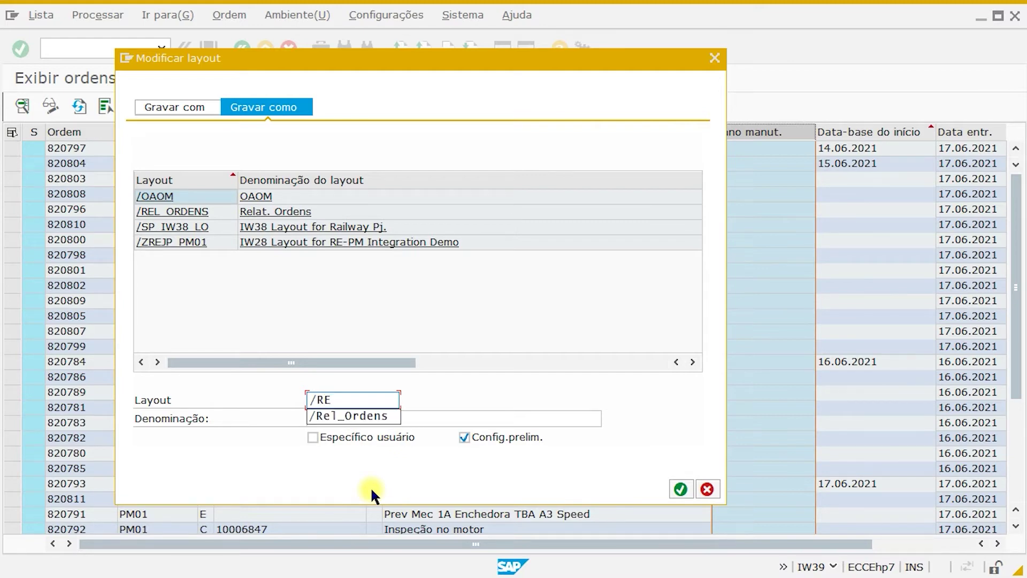
pyautogui.press('Down')
pyautogui.press('Return')
pyautogui.write('1')
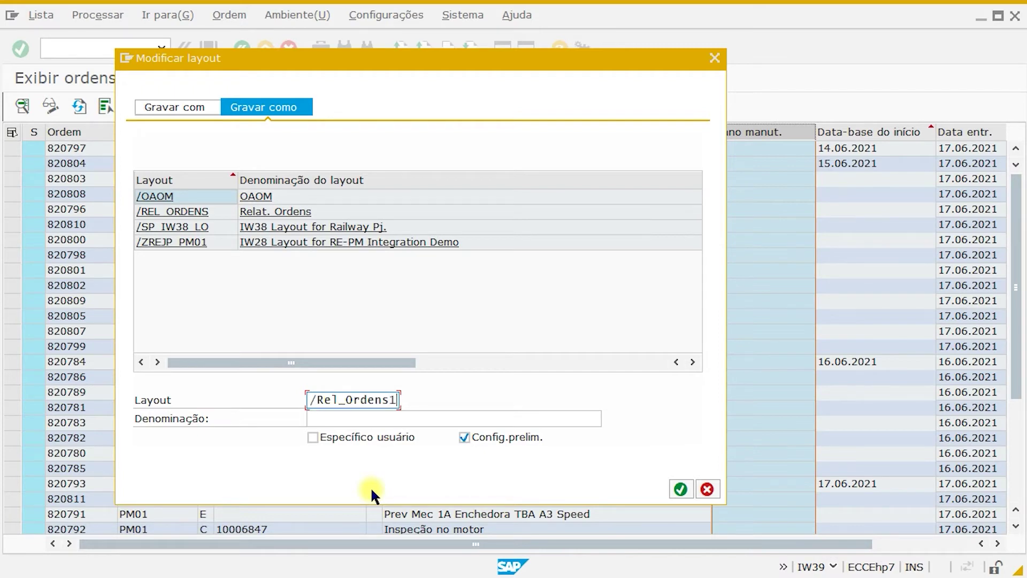
# - Save the layout with the description Relat. Ordens 1 and apply it to the order list
pyautogui.press('Tab')
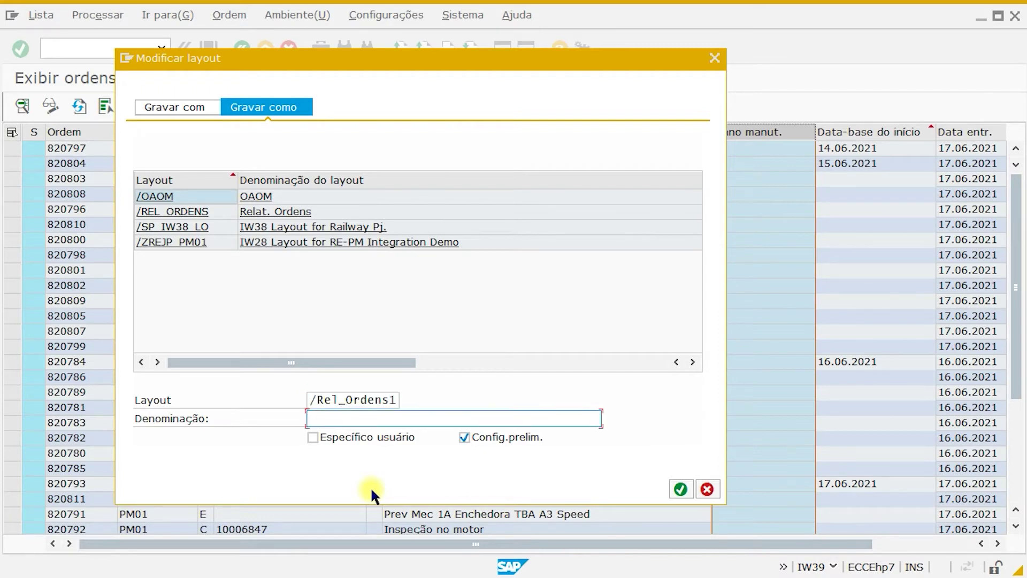
pyautogui.press('Down')
pyautogui.press('Down')
pyautogui.press('Return')
pyautogui.write('1')
pyautogui.click(680, 489)
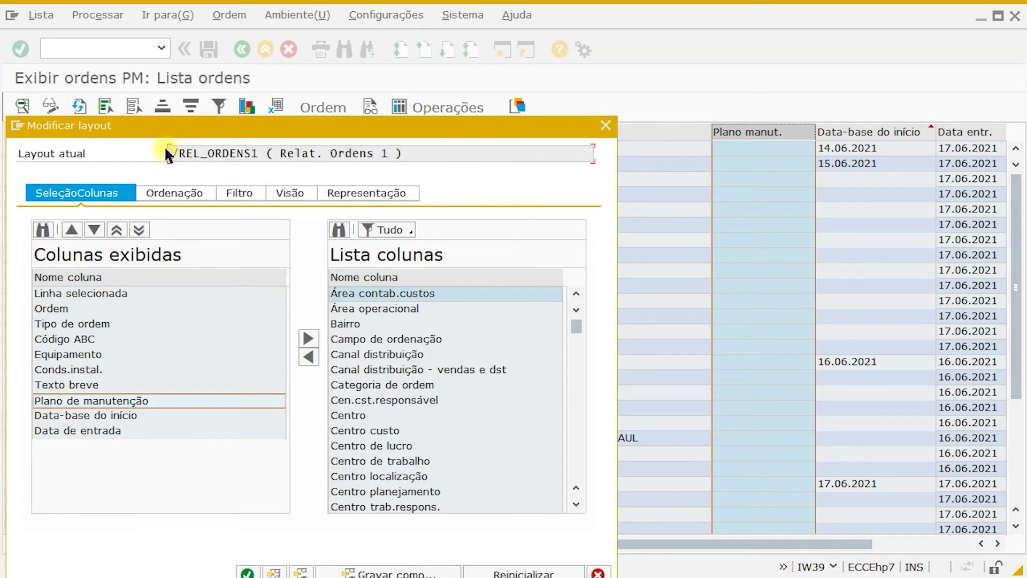
pyautogui.click(247, 572)
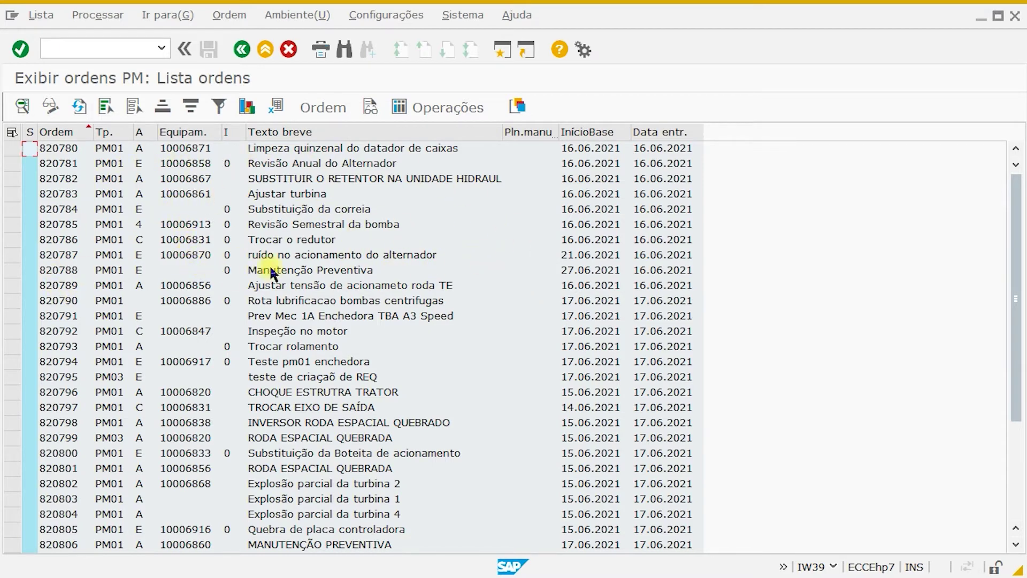
# - Look through the order list and sort it by the InícioBase column in ascending order
pyautogui.scroll(-1, 590, 316)
pyautogui.scroll(-3, 591, 315)
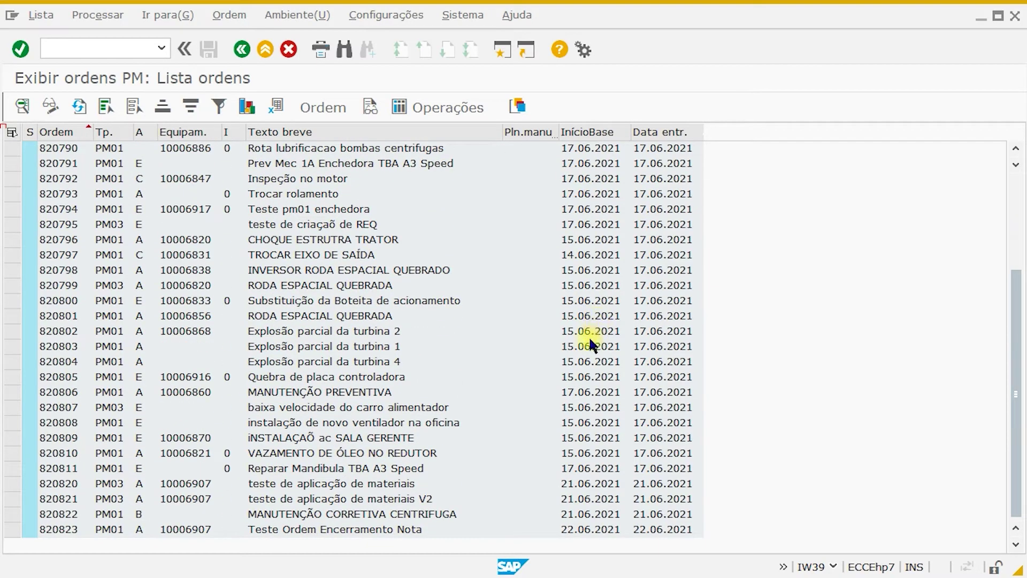
pyautogui.scroll(3, 591, 340)
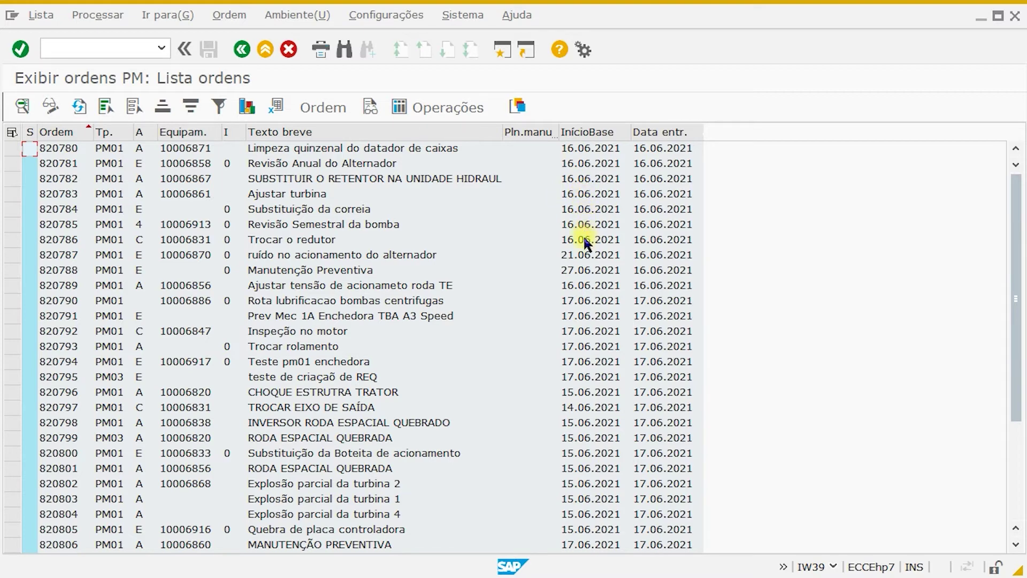
pyautogui.click(586, 135)
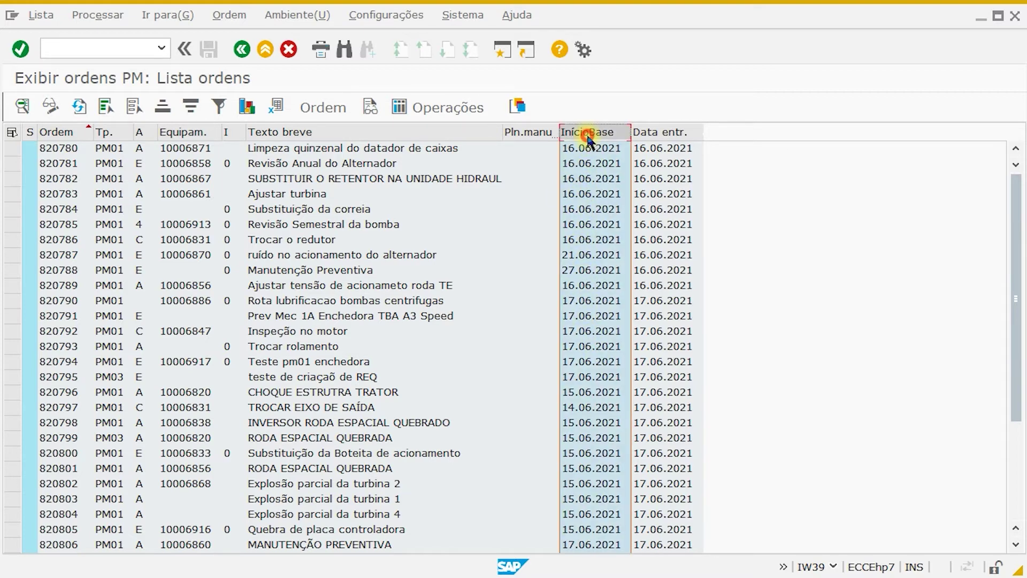
pyautogui.click(163, 105)
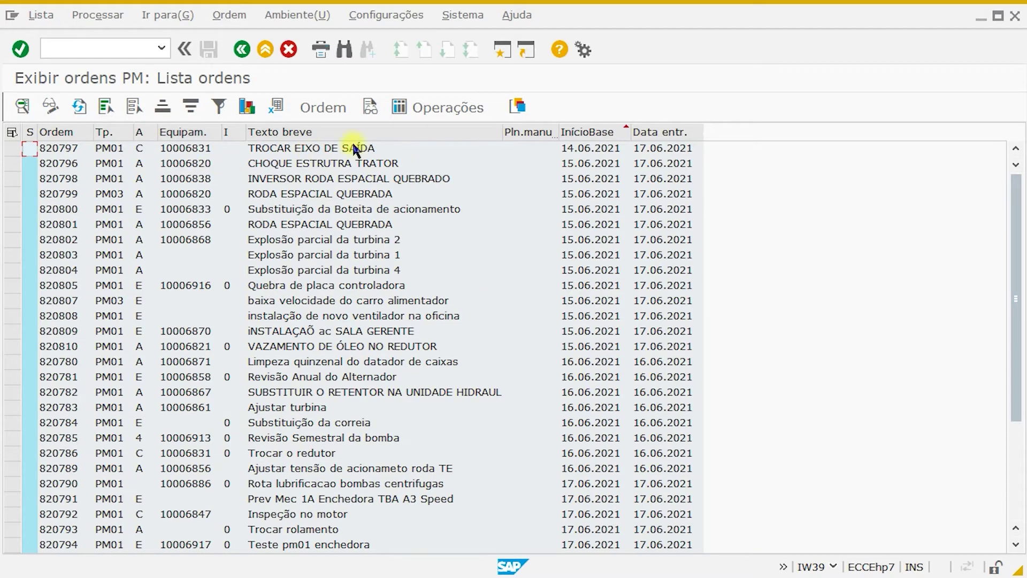
# - Enable sem títulos da coluna in the layout's Representação settings and apply the change to the order list
pyautogui.click(517, 107)
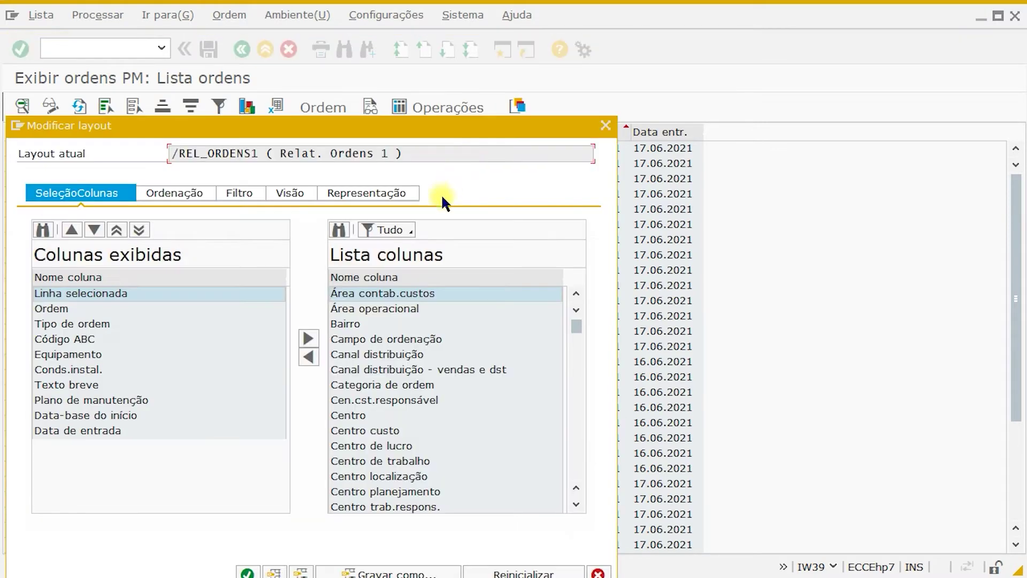
pyautogui.click(380, 193)
pyautogui.click(30, 265)
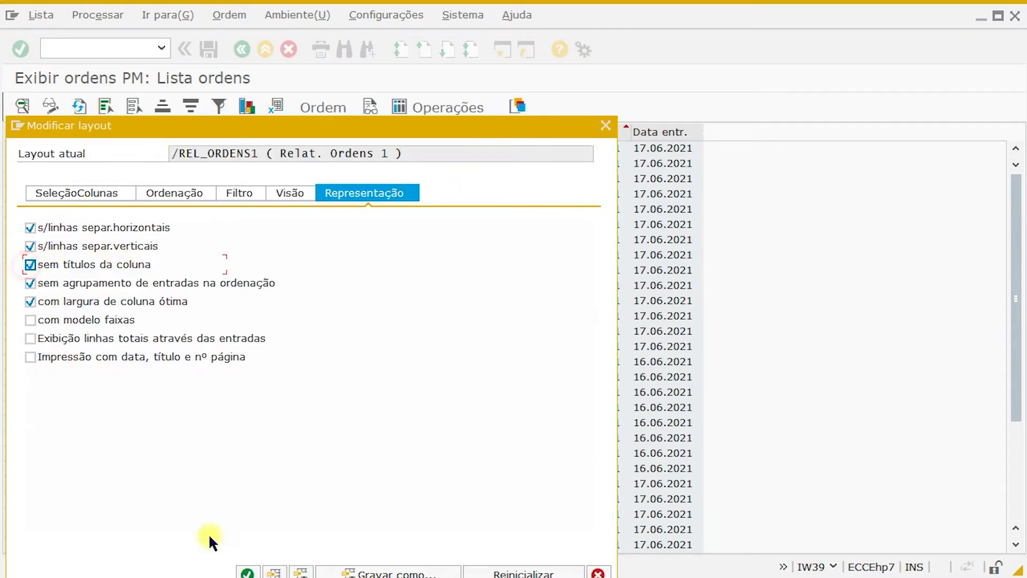
pyautogui.click(248, 573)
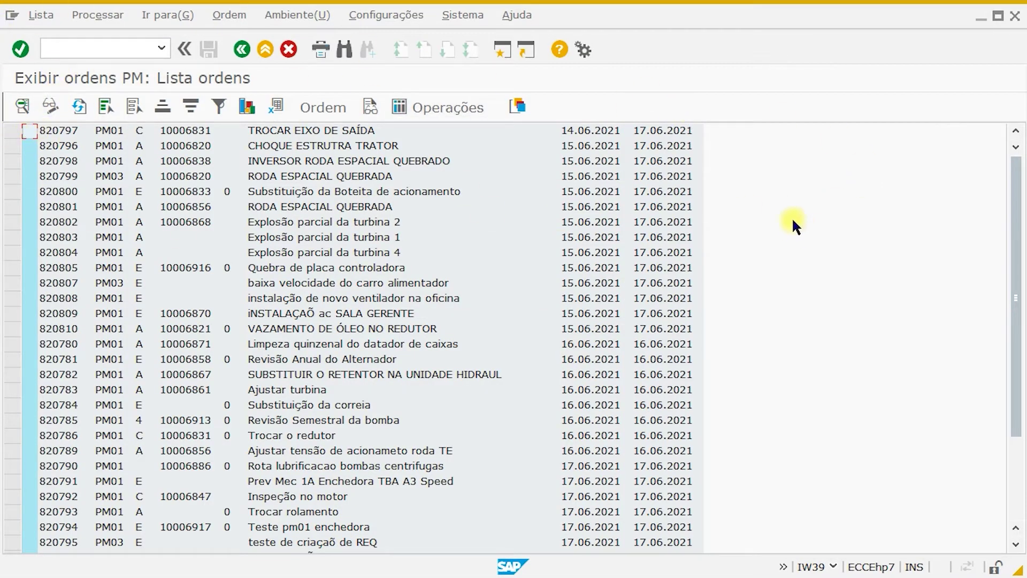
# - In the layout's Representação settings, enable com modelo faixas and disable sem títulos da coluna, s/linhas separ.verticais and s/linhas separ.horizontais
pyautogui.click(517, 107)
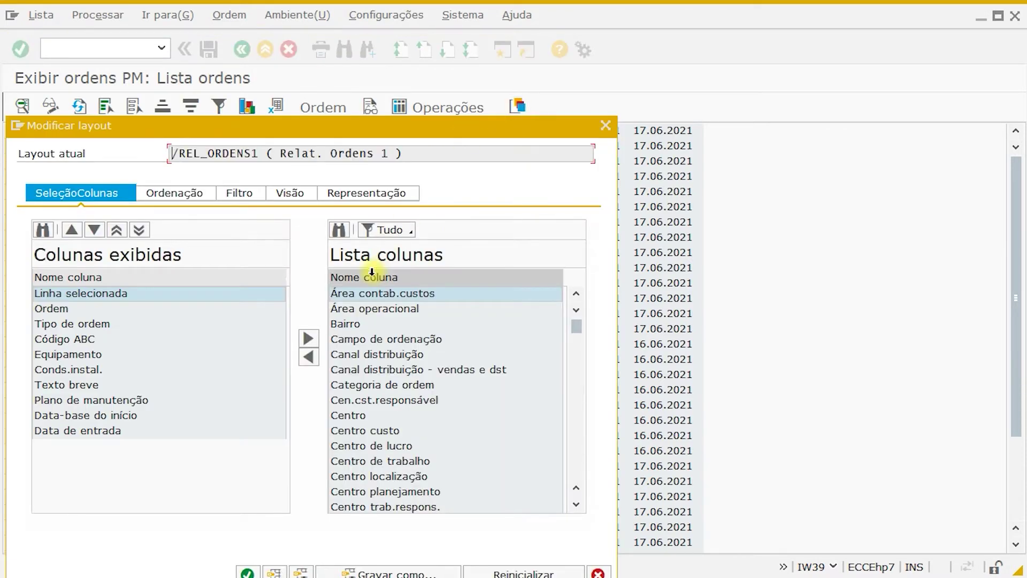
pyautogui.moveTo(409, 133); pyautogui.dragTo(523, 94)
pyautogui.click(468, 154)
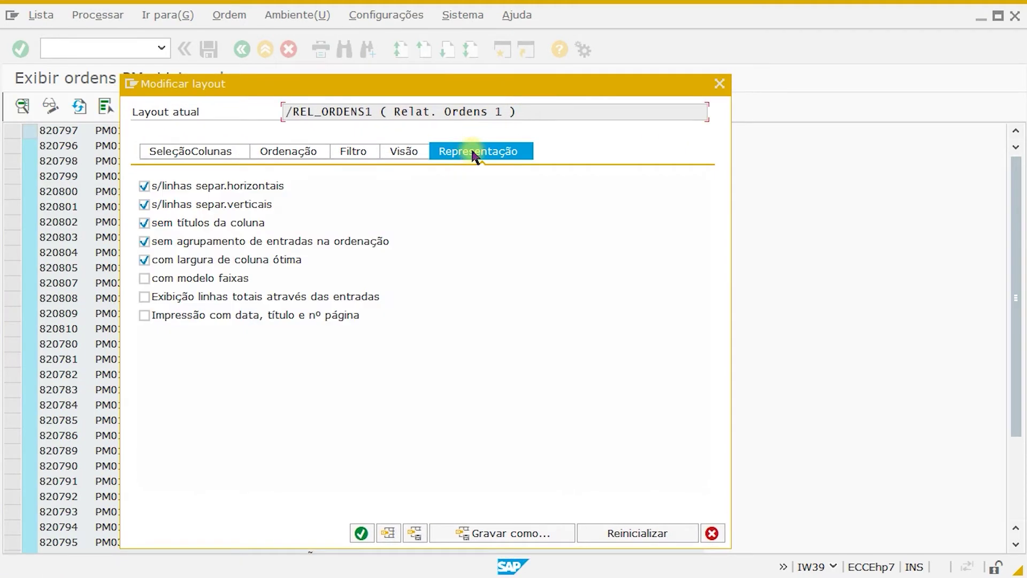
pyautogui.click(144, 279)
pyautogui.click(144, 223)
pyautogui.click(143, 204)
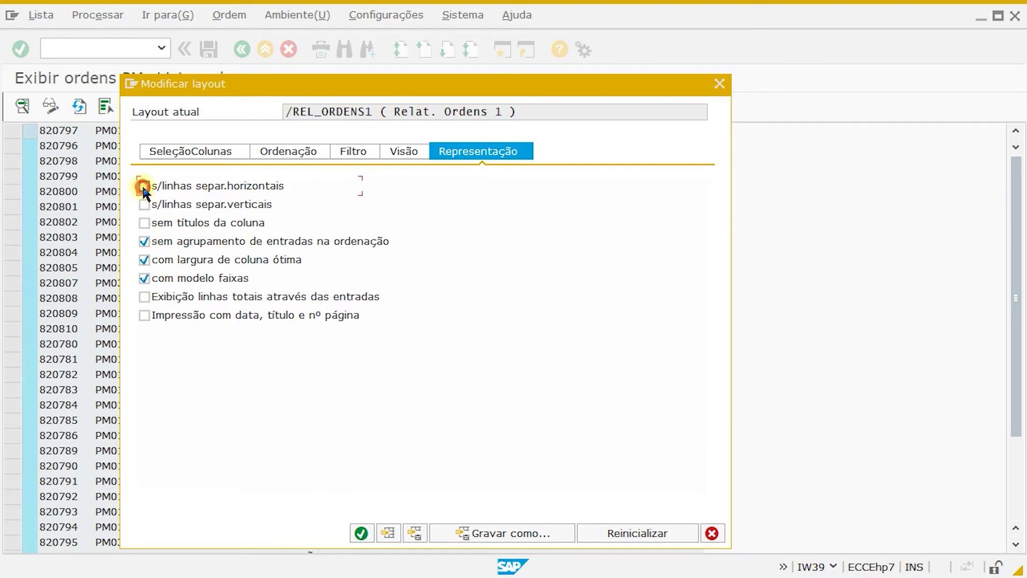
pyautogui.click(143, 185)
# - Save the changed settings over the existing layout /REL_ORDENS1 and apply it to the order list
pyautogui.click(502, 533)
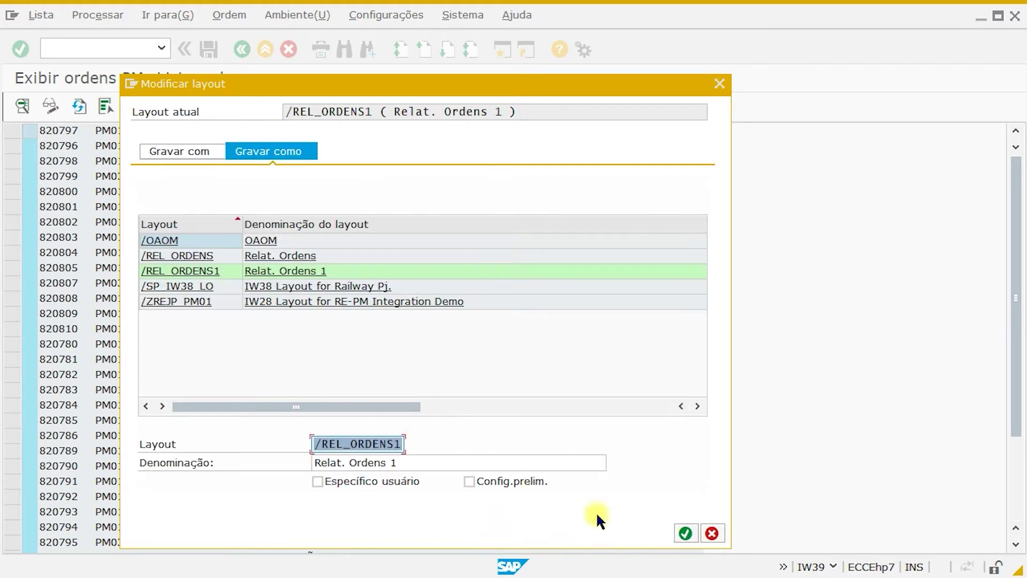
pyautogui.click(688, 531)
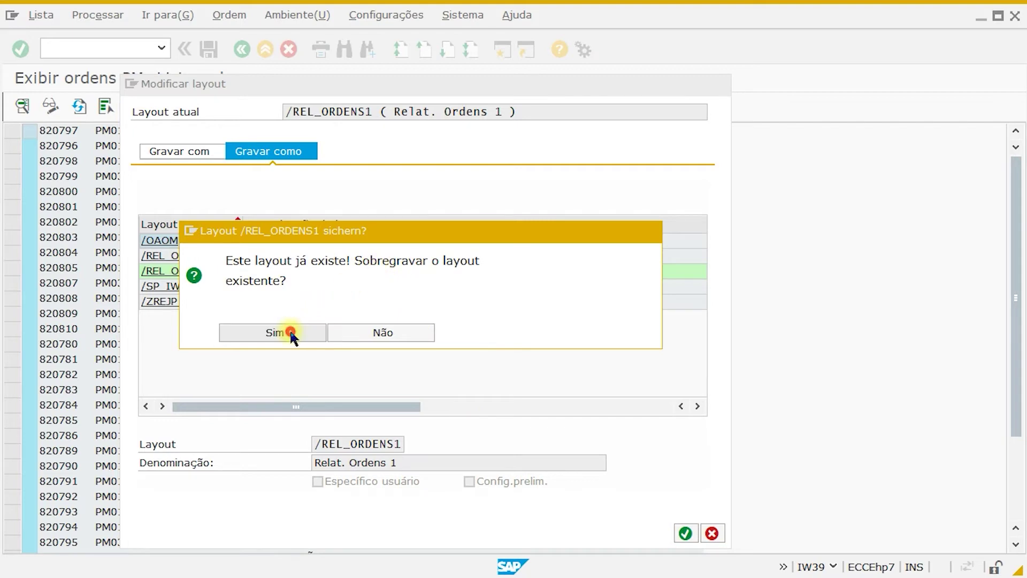
pyautogui.click(291, 331)
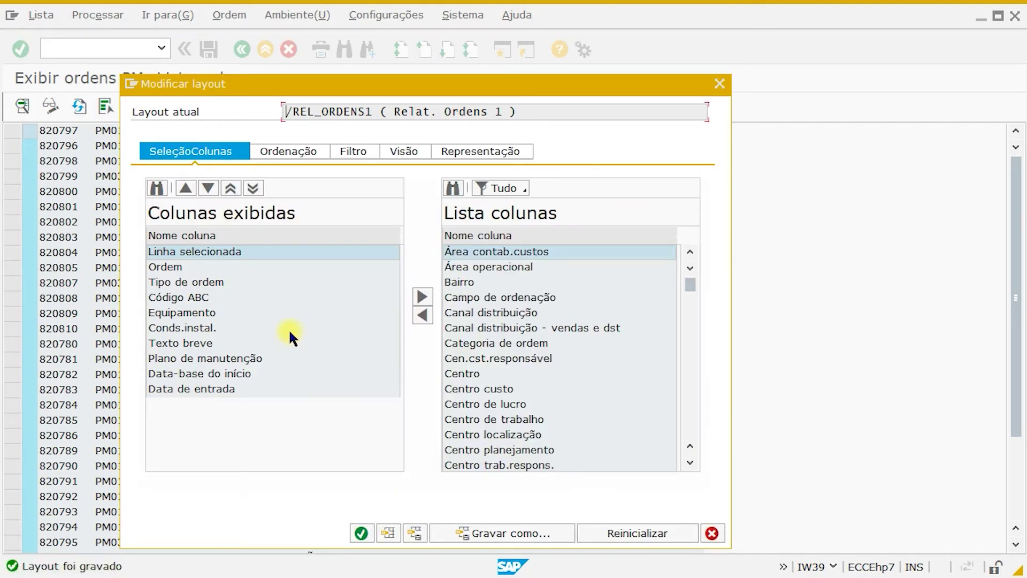
pyautogui.click(364, 532)
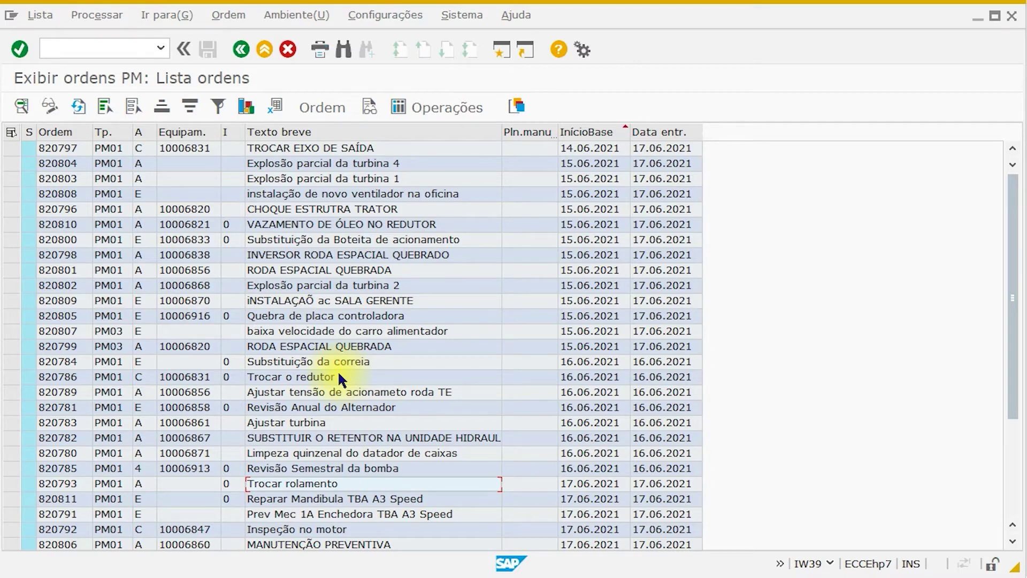
# - Return to the order selection screen, review its selection fields from start to end and run the order list again
pyautogui.press('F3')
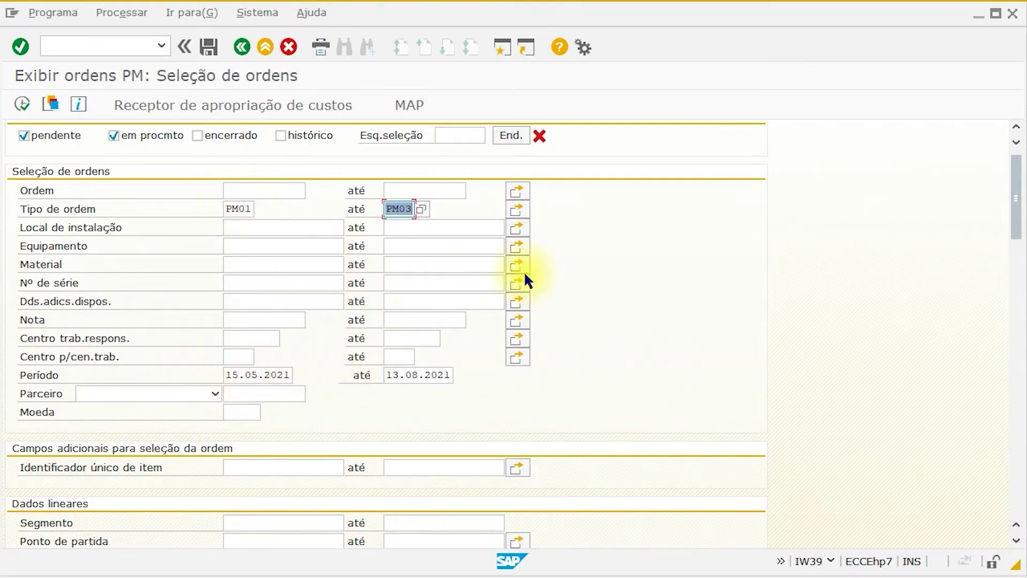
pyautogui.moveTo(1019, 209); pyautogui.dragTo(1024, 474)
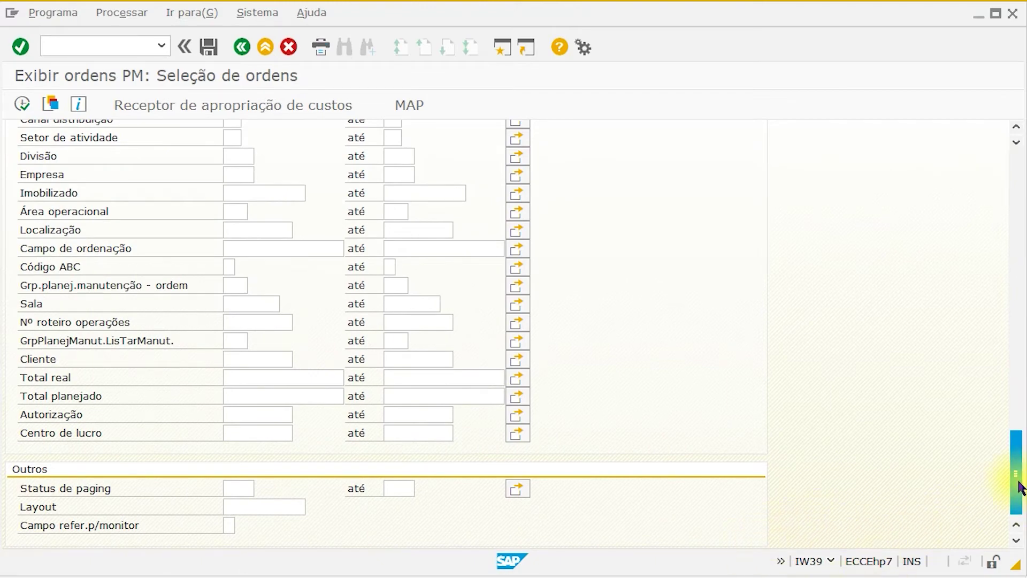
pyautogui.moveTo(1016, 482); pyautogui.dragTo(1016, 128)
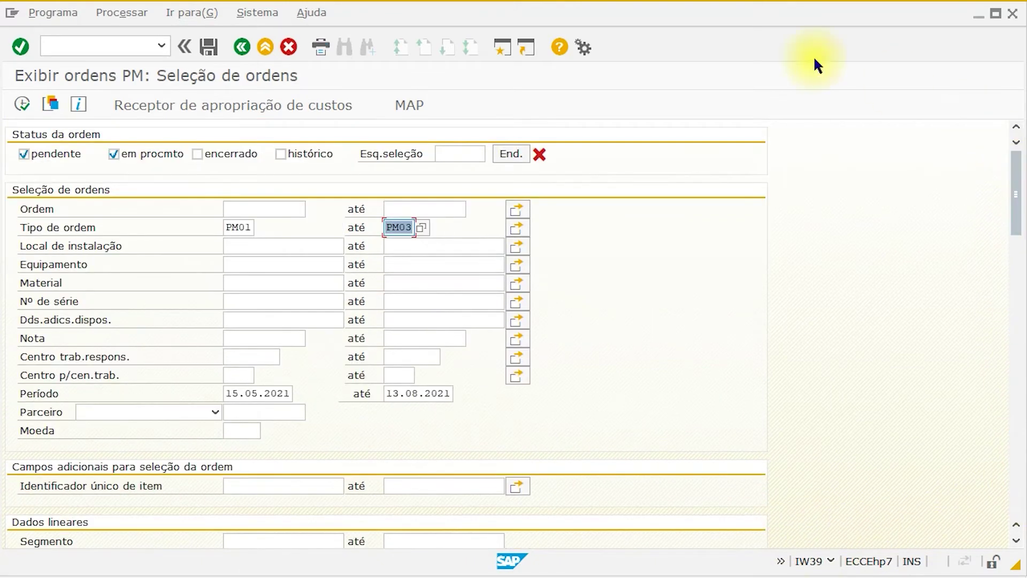
pyautogui.click(275, 245)
pyautogui.click(277, 278)
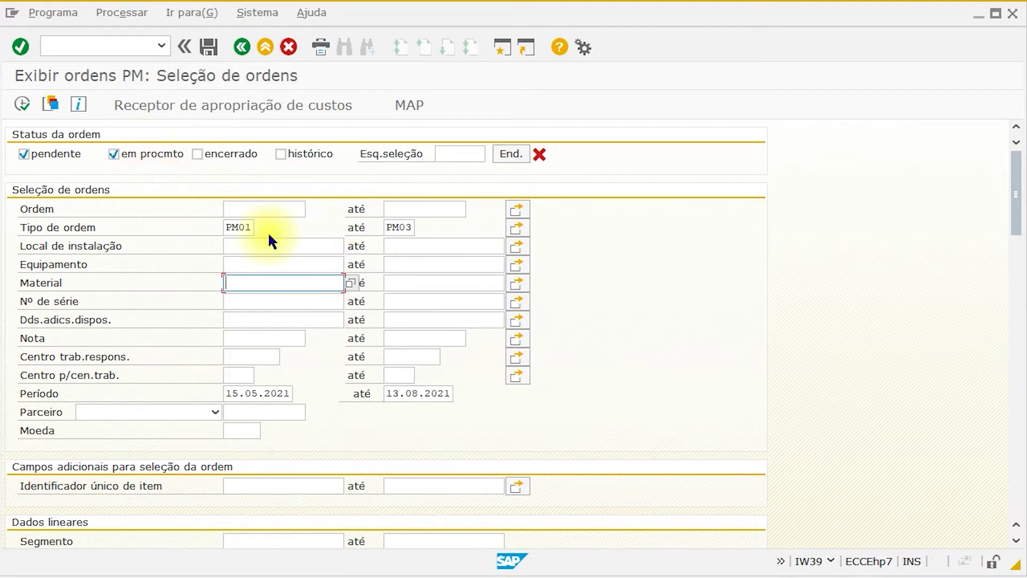
pyautogui.press('F8')
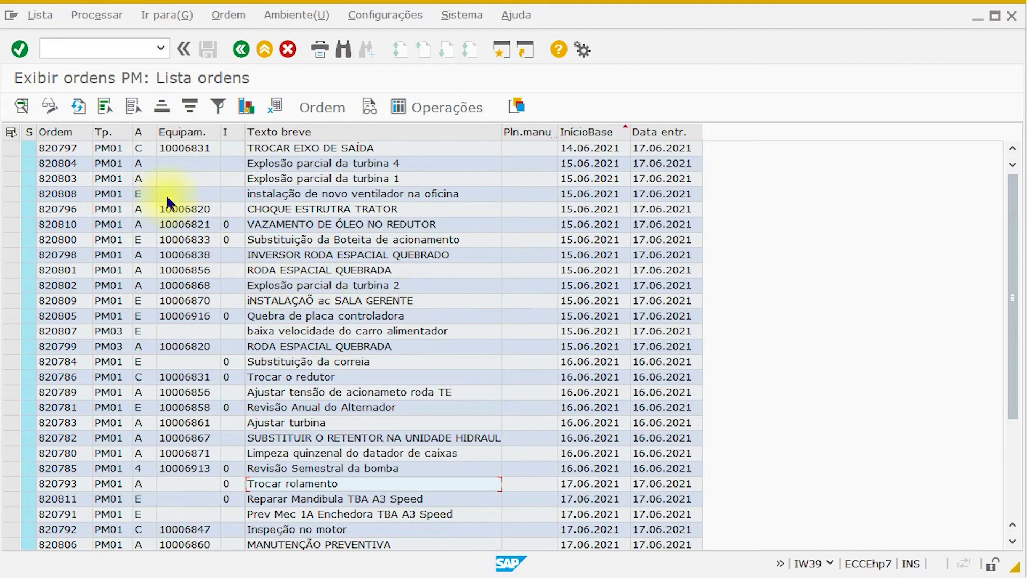
pyautogui.click(118, 133)
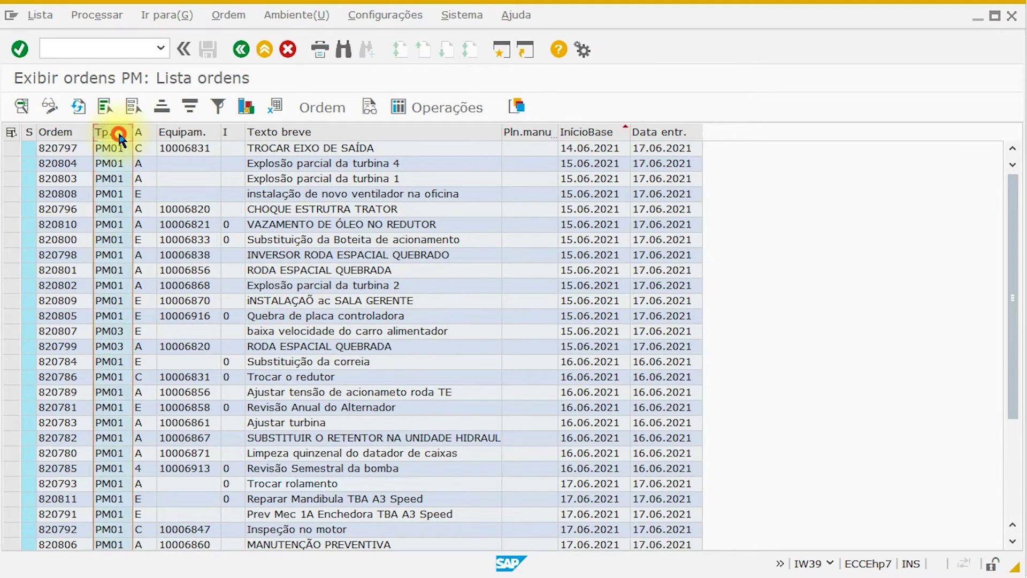
pyautogui.click(219, 106)
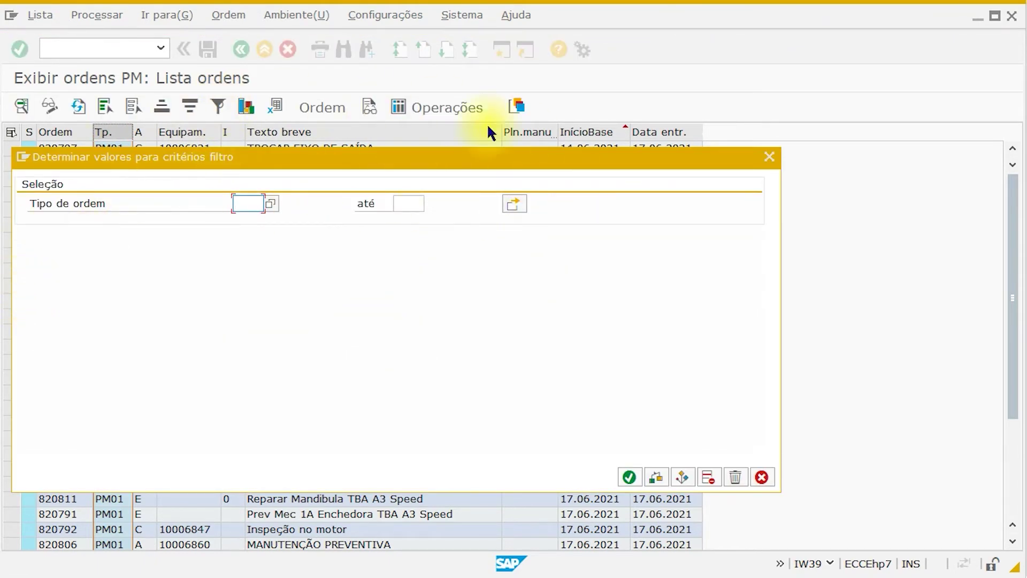
pyautogui.moveTo(343, 164); pyautogui.dragTo(429, 169)
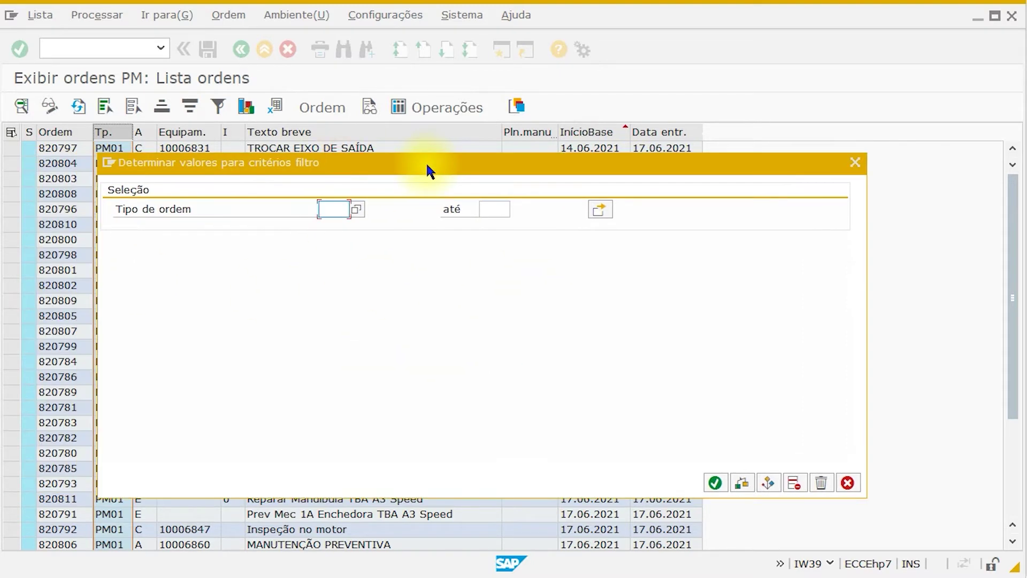
pyautogui.click(847, 484)
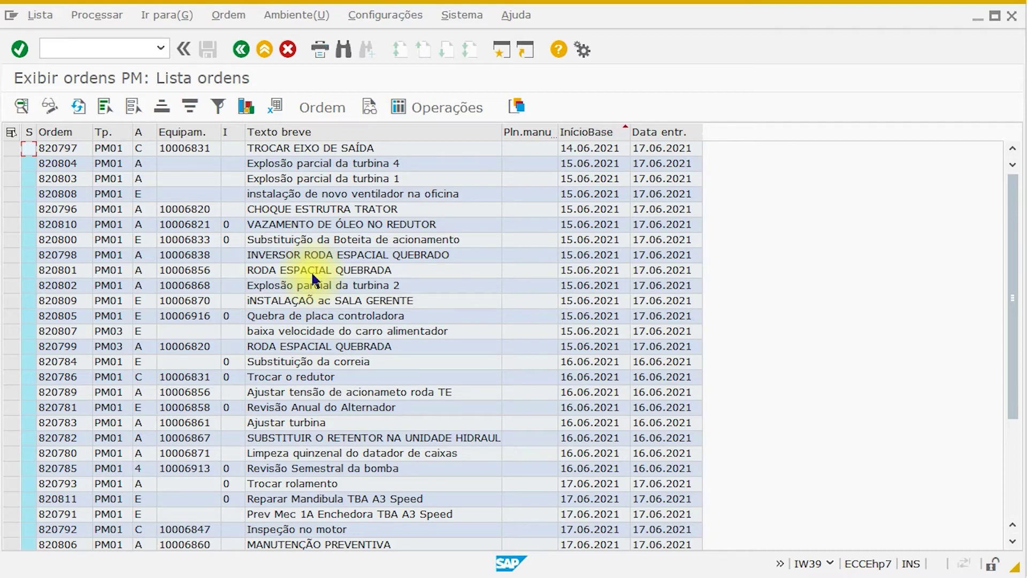
# - Go back to the selection screen, check the Tipo de ordem range and rerun the order list
pyautogui.press('F3')
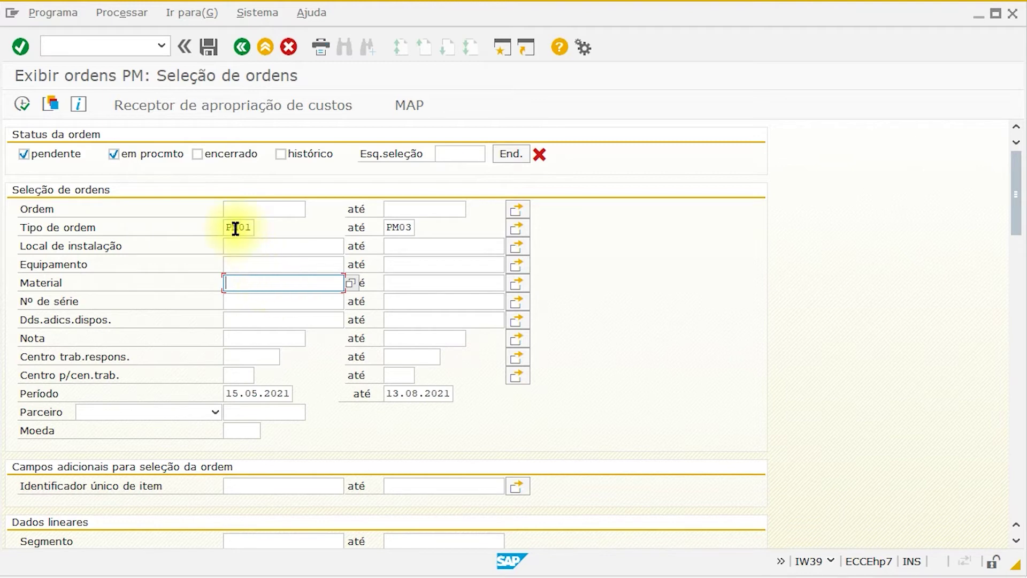
pyautogui.moveTo(227, 227); pyautogui.dragTo(255, 231)
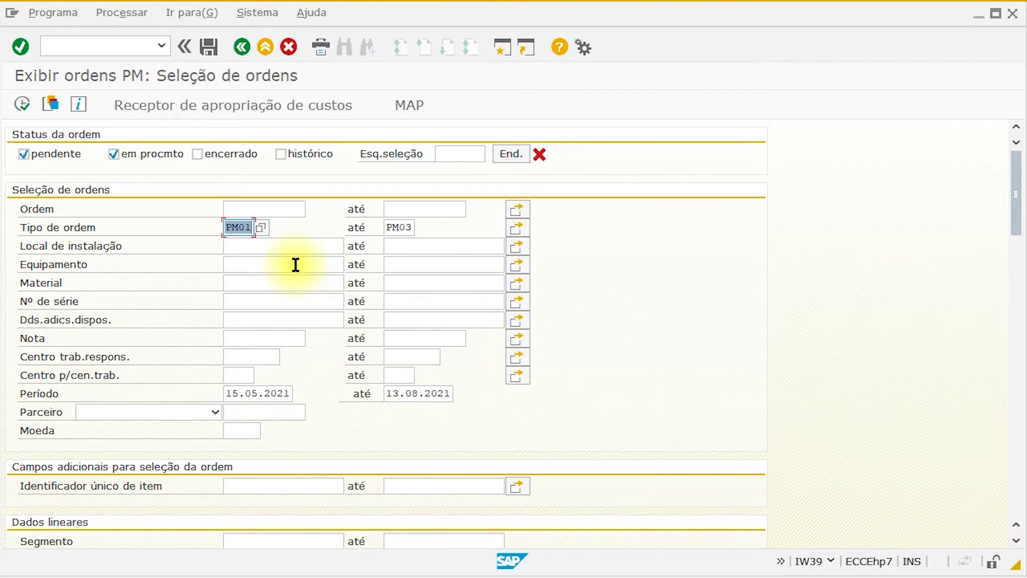
pyautogui.press('F8')
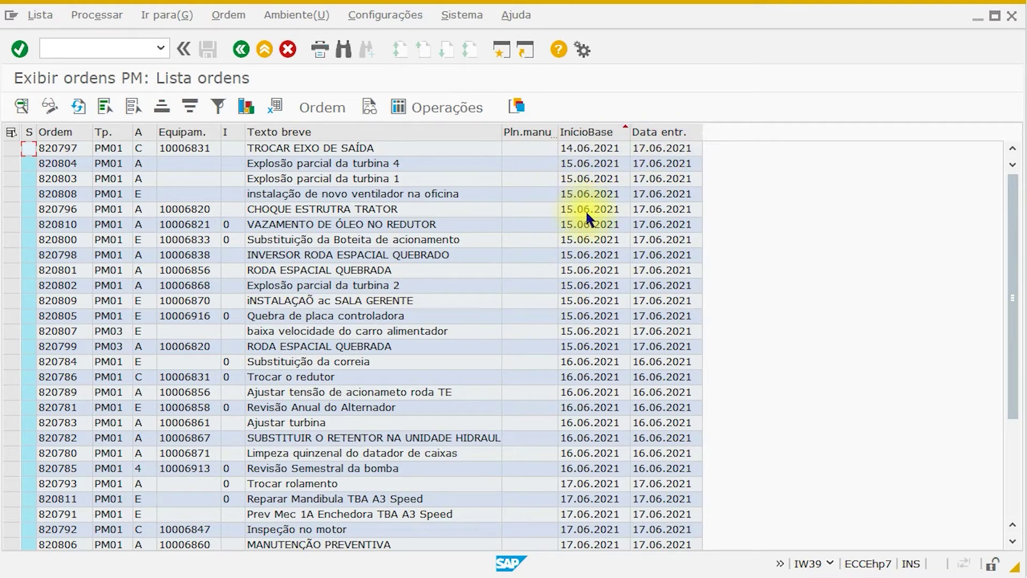
# - Add the TextPrioridade column to the displayed columns, apply the layout and look through the priorities in the order list
pyautogui.click(518, 106)
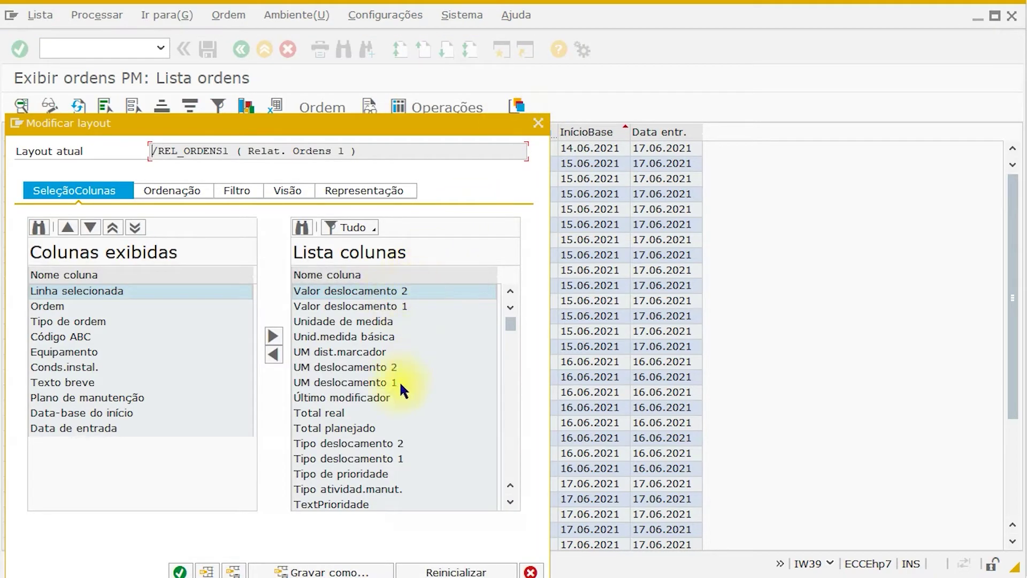
pyautogui.click(353, 505)
pyautogui.click(273, 354)
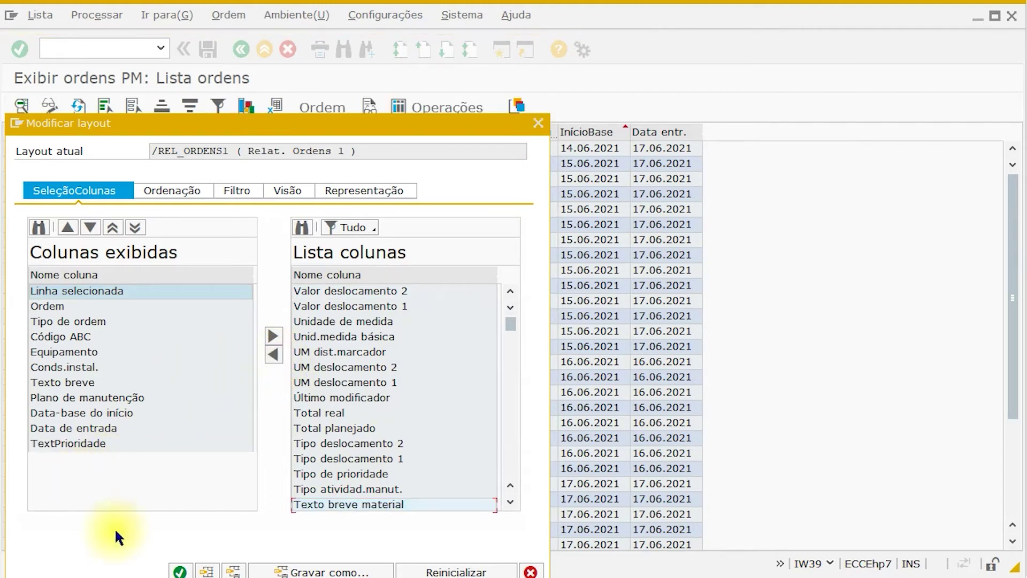
pyautogui.click(179, 571)
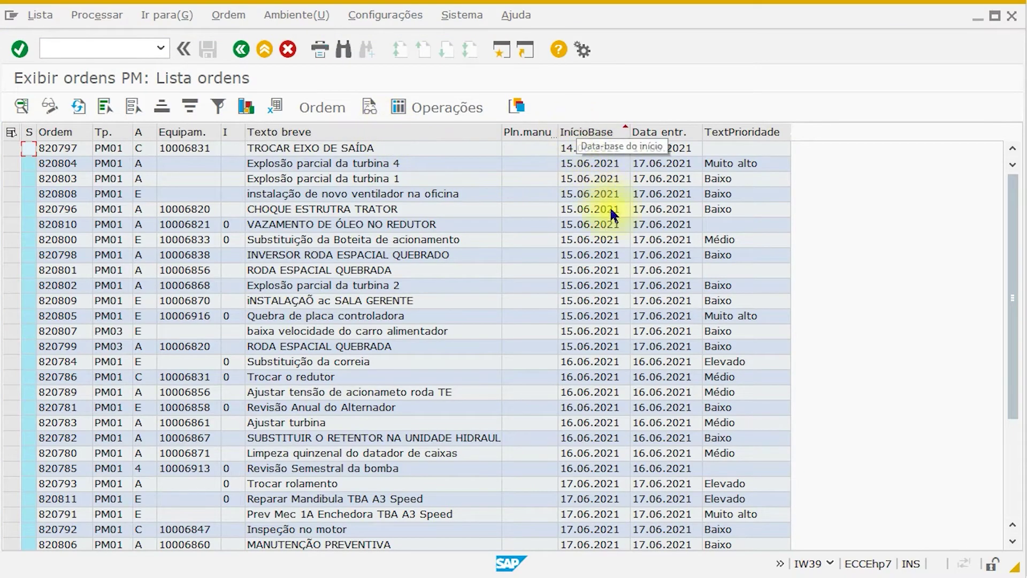
pyautogui.scroll(-3, 682, 210)
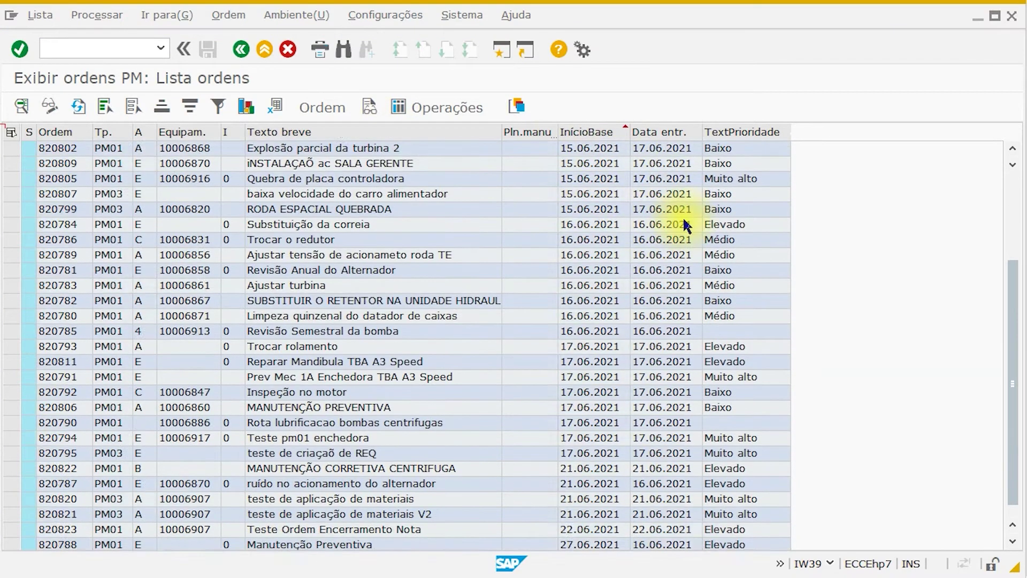
pyautogui.scroll(3, 711, 304)
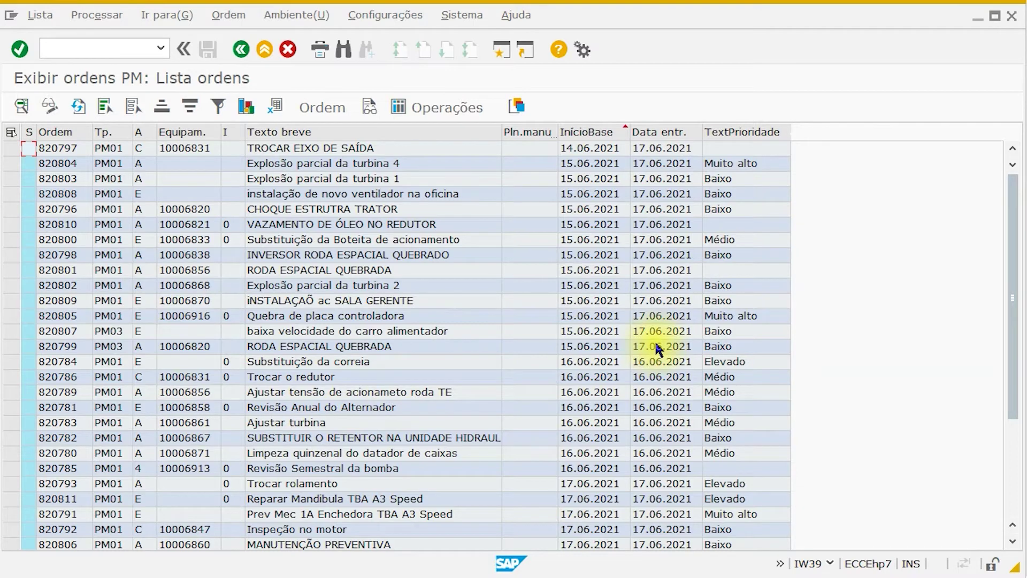
# - Start a filter on the TextPrioridade column and view its multiple-selection options for excluding individual values
pyautogui.click(742, 131)
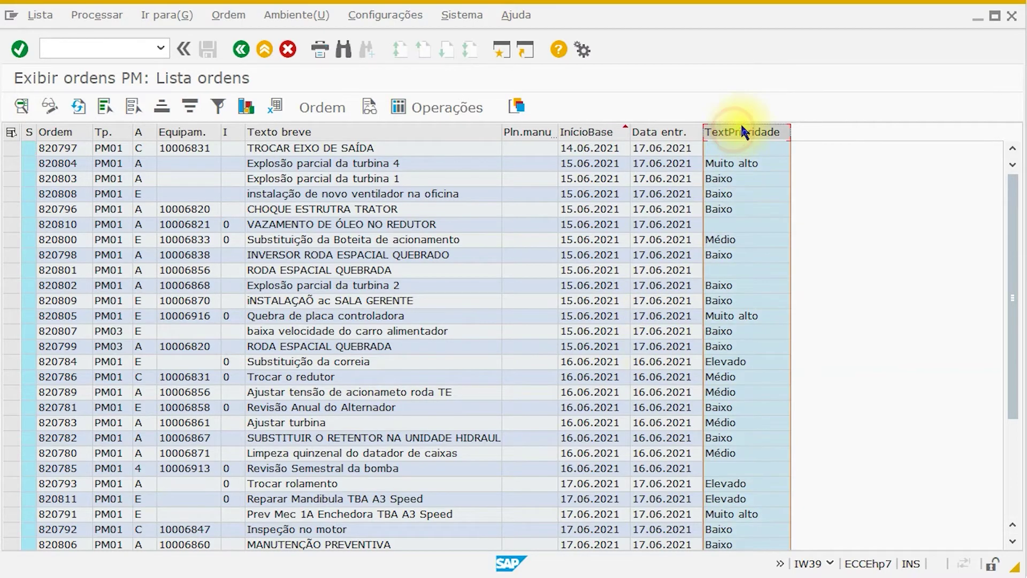
pyautogui.click(219, 110)
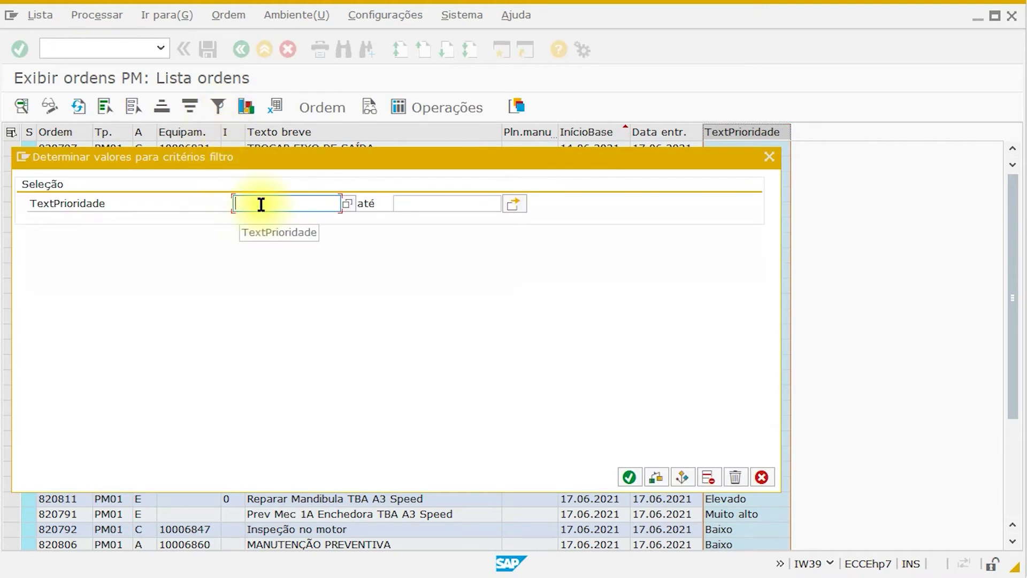
pyautogui.click(515, 205)
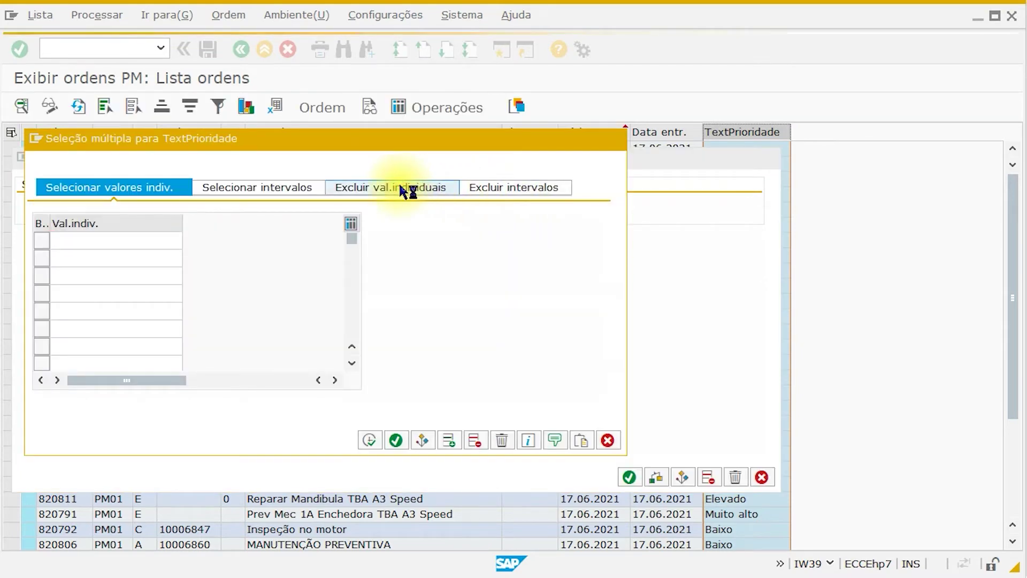
pyautogui.click(400, 186)
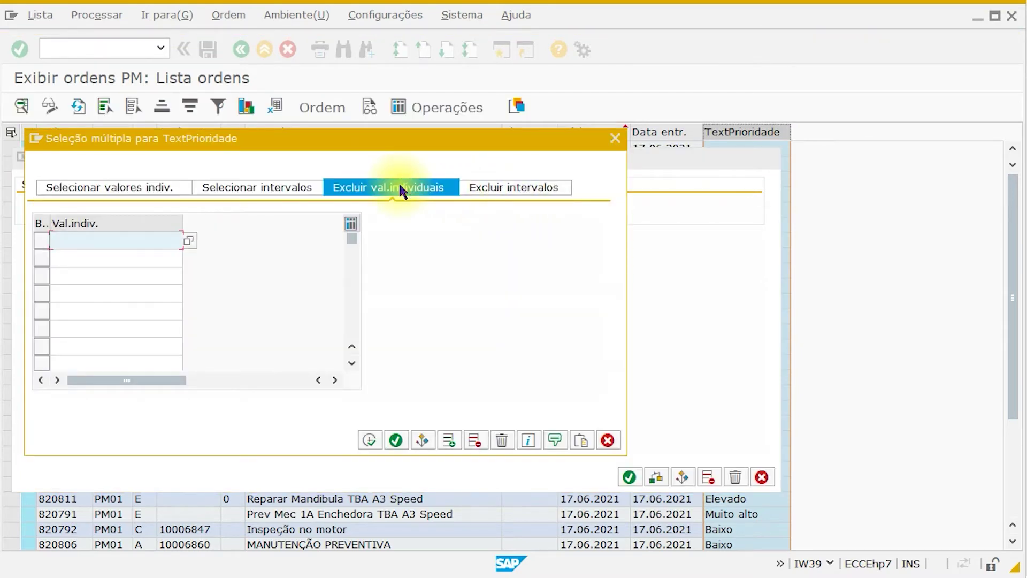
pyautogui.click(615, 140)
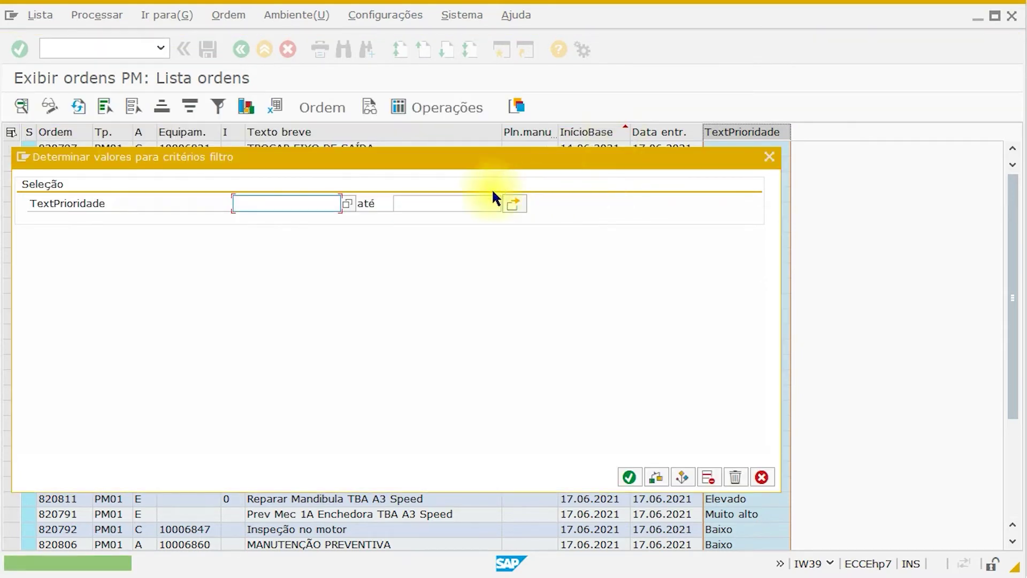
# - Set the TextPrioridade filter's selection option to Valor individual with Excluir da seleção
pyautogui.rightClick(244, 203)
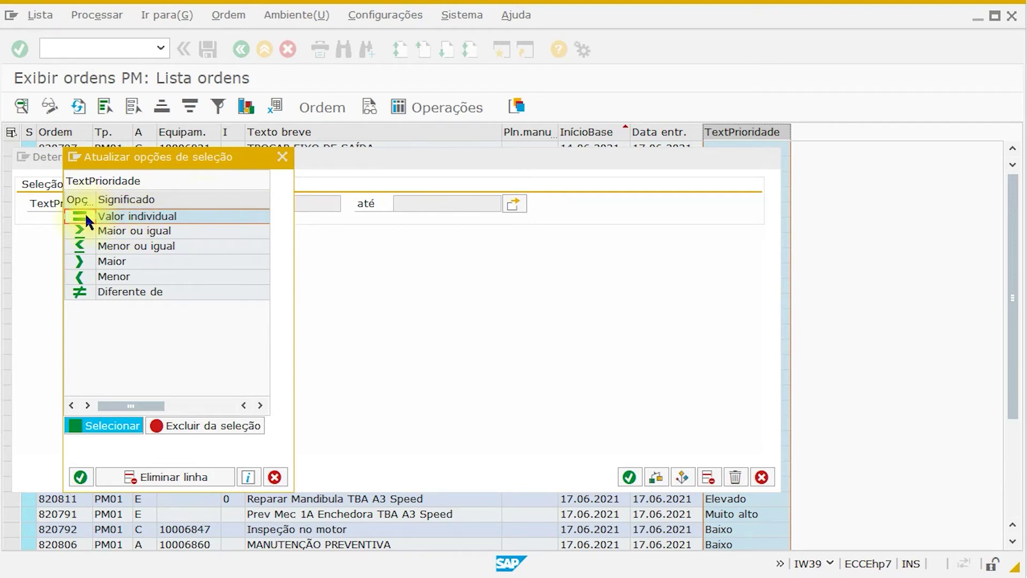
pyautogui.click(184, 425)
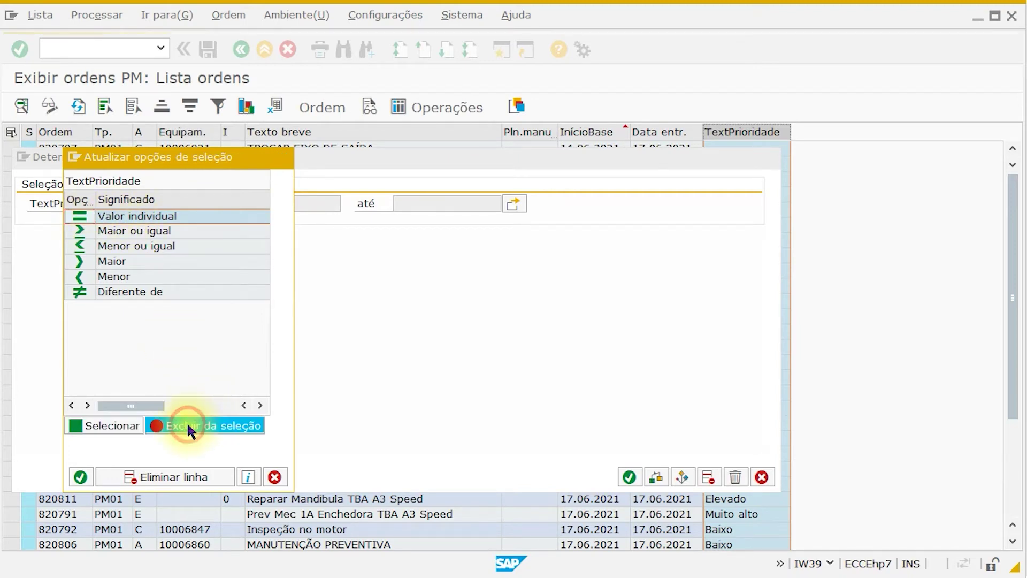
pyautogui.click(102, 425)
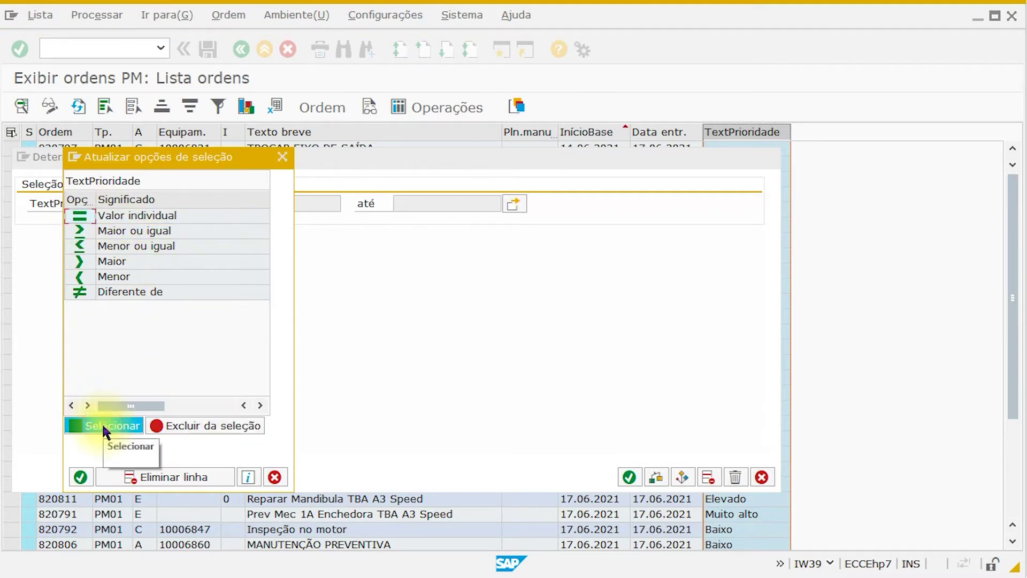
pyautogui.click(179, 428)
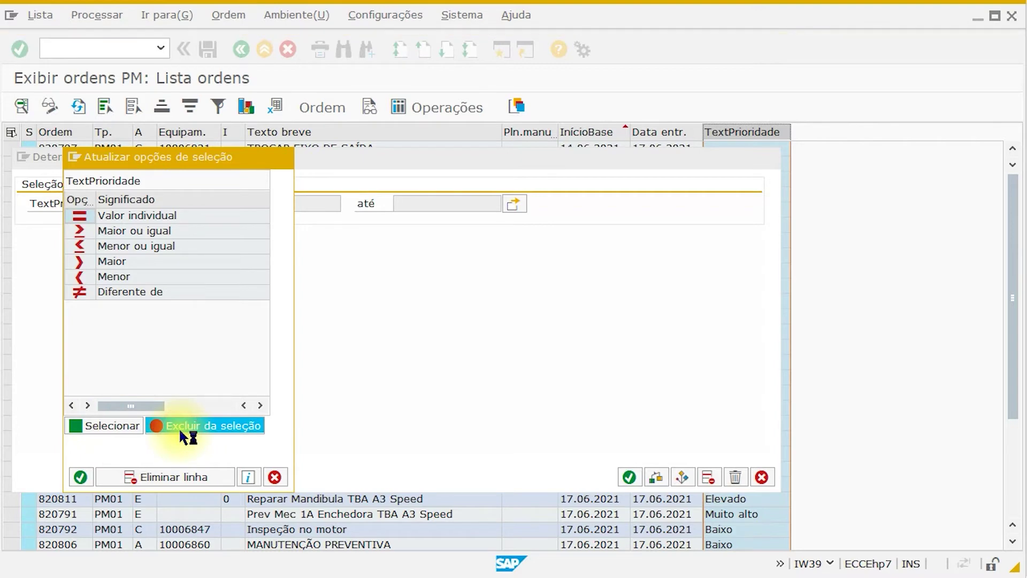
pyautogui.moveTo(224, 157); pyautogui.dragTo(420, 157)
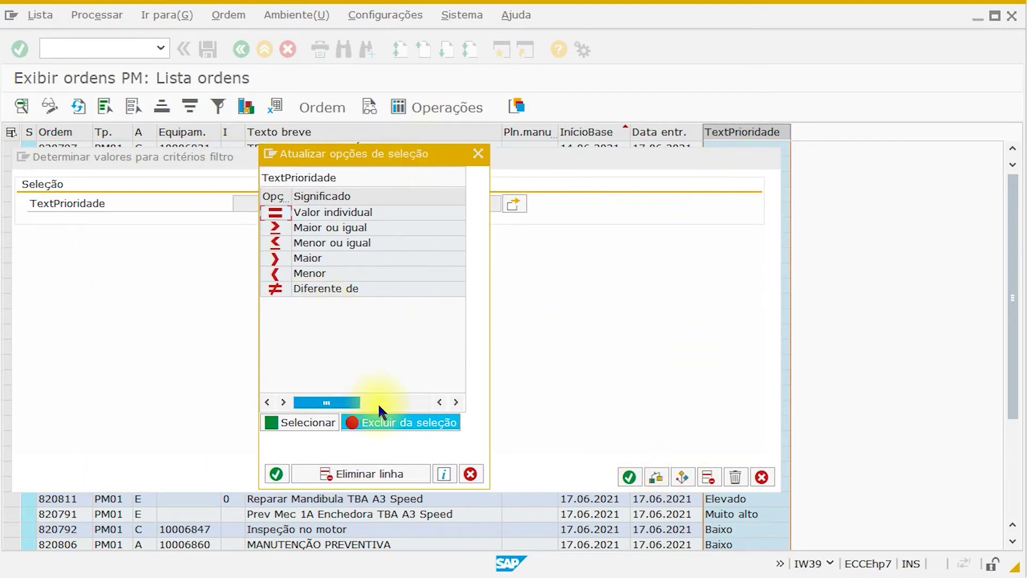
pyautogui.click(312, 214)
pyautogui.doubleClick(312, 214)
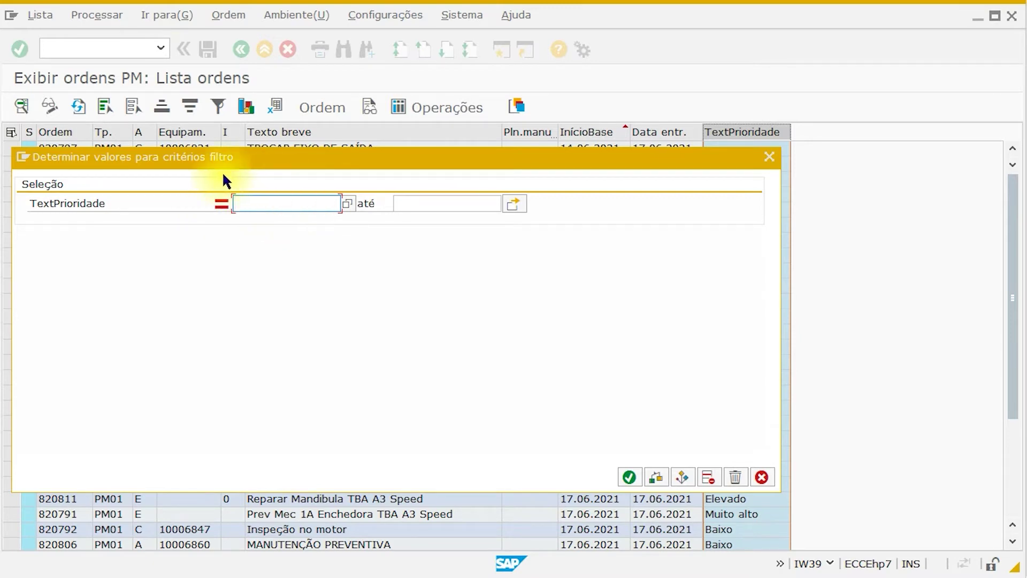
# - Apply the TextPrioridade filter that excludes blank values and look through the priorities in the filtered order list
pyautogui.moveTo(446, 152); pyautogui.dragTo(501, 560)
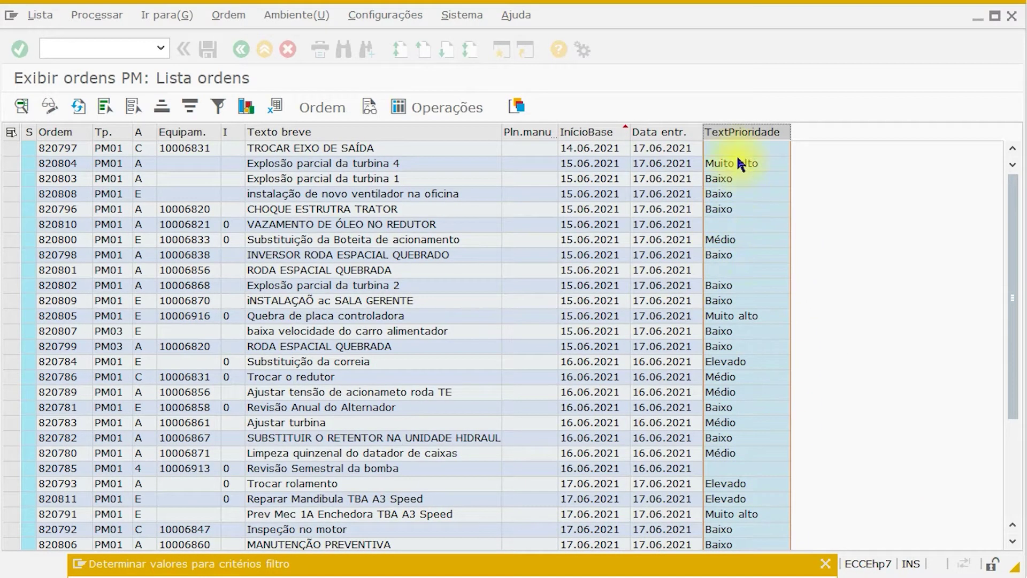
pyautogui.moveTo(614, 563); pyautogui.dragTo(595, 173)
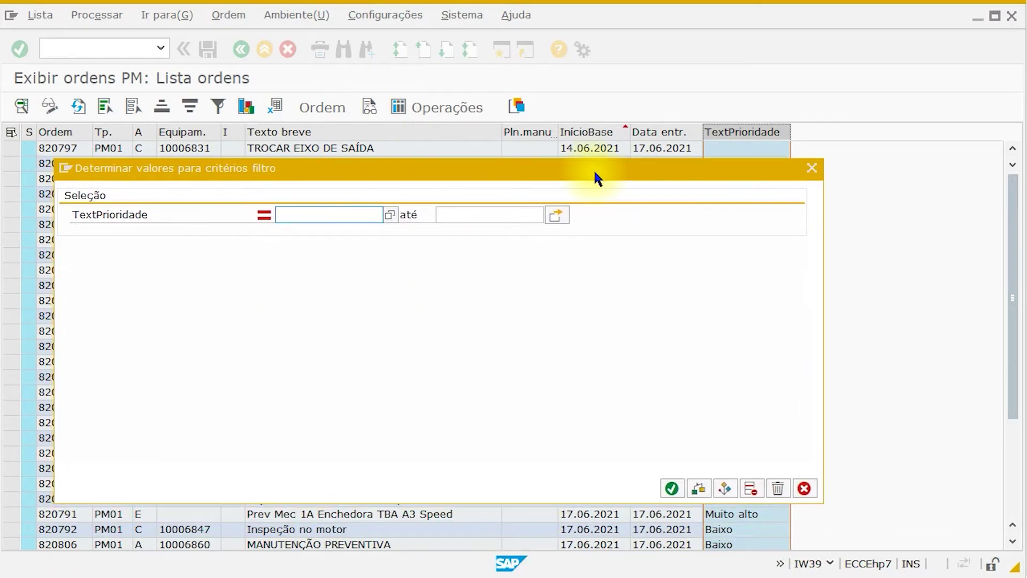
pyautogui.click(672, 487)
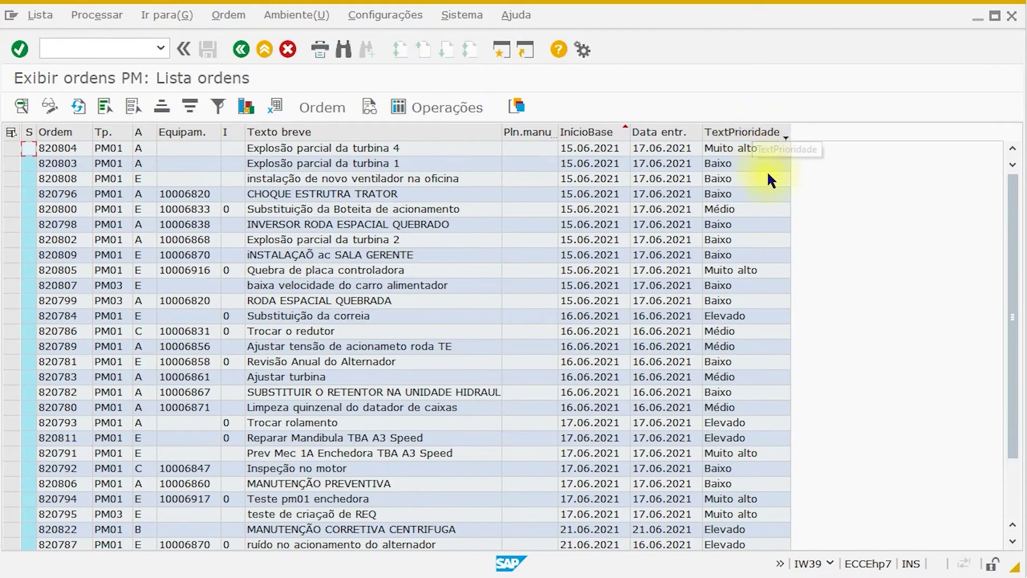
pyautogui.scroll(-2, 744, 287)
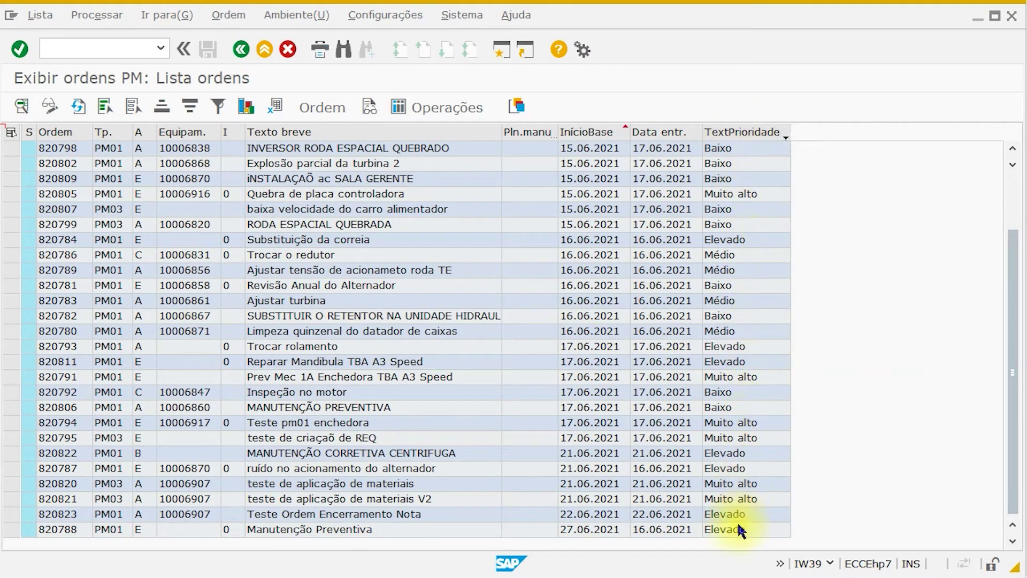
pyautogui.scroll(2, 739, 205)
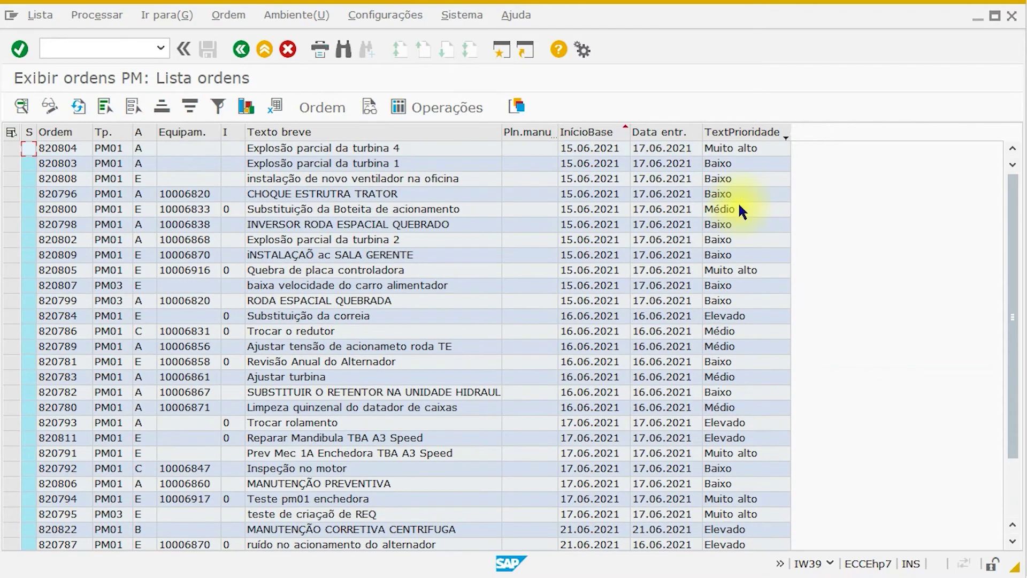
# - Filter the TextPrioridade column to include only the individual value Elevado
pyautogui.click(752, 131)
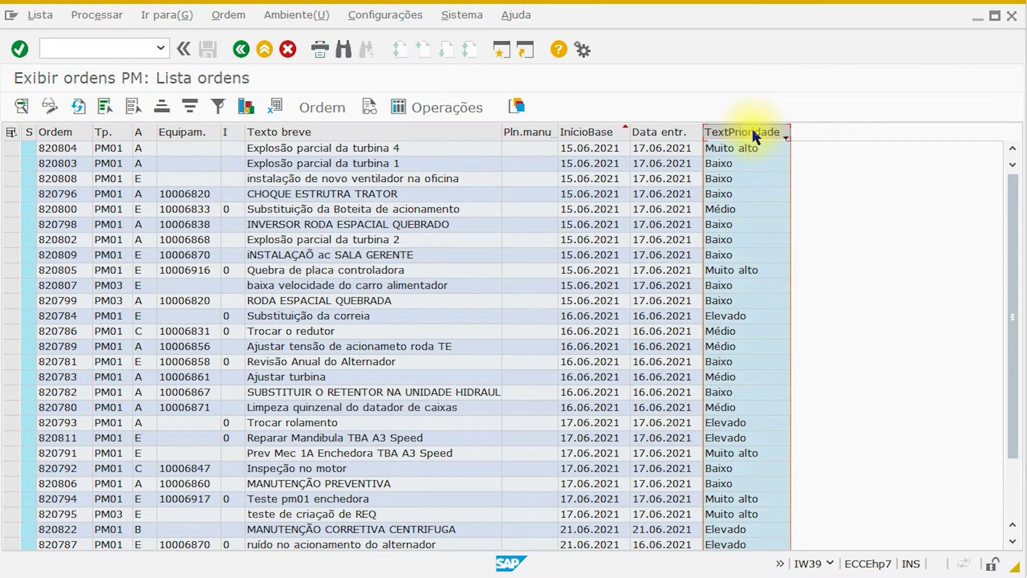
pyautogui.click(219, 104)
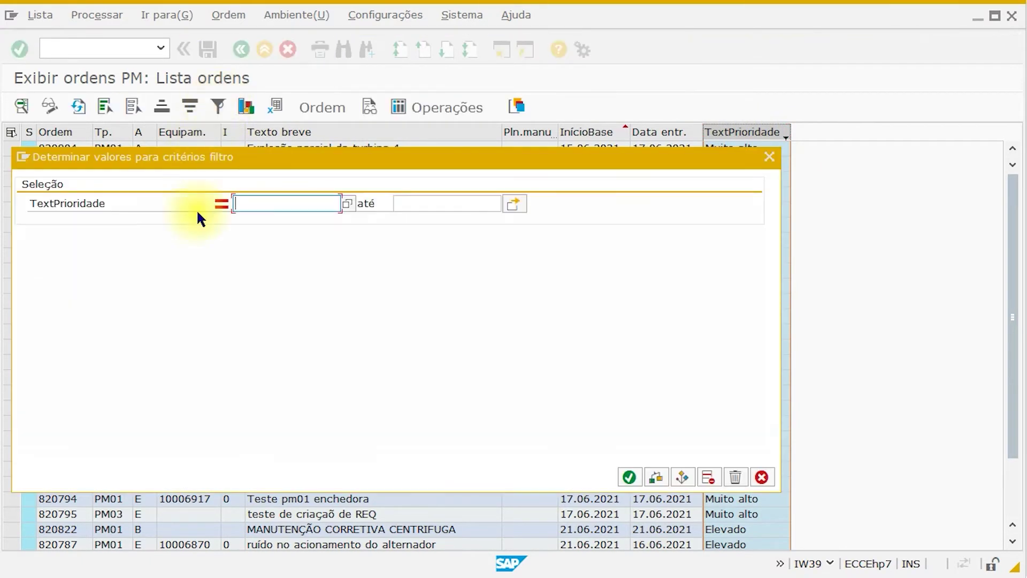
pyautogui.click(522, 203)
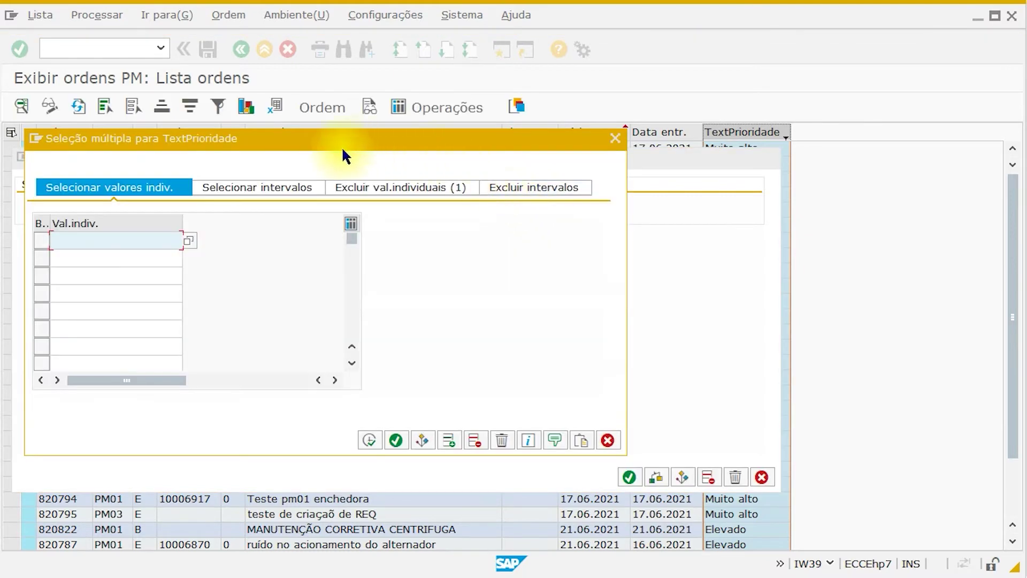
pyautogui.click(428, 186)
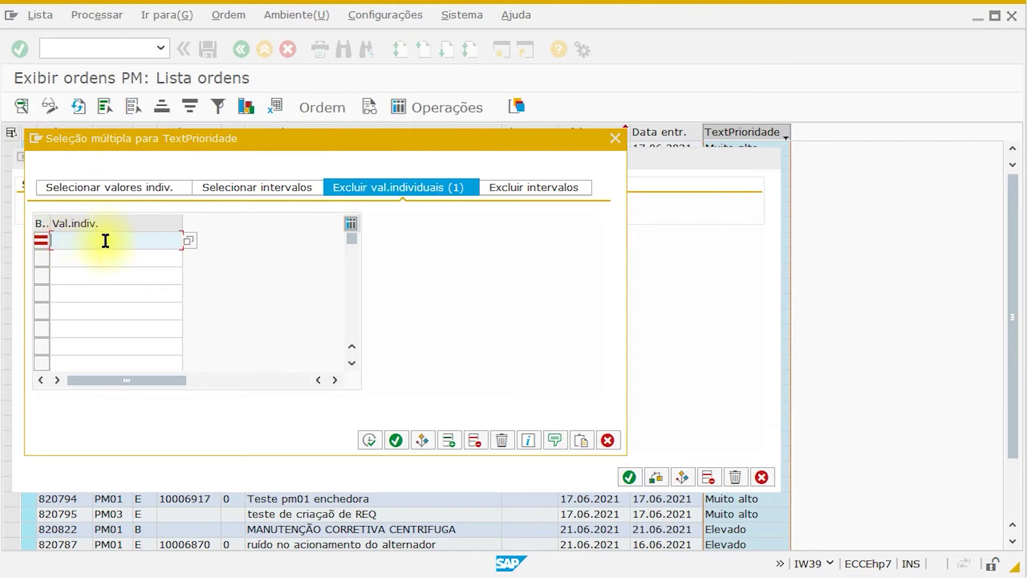
pyautogui.click(126, 188)
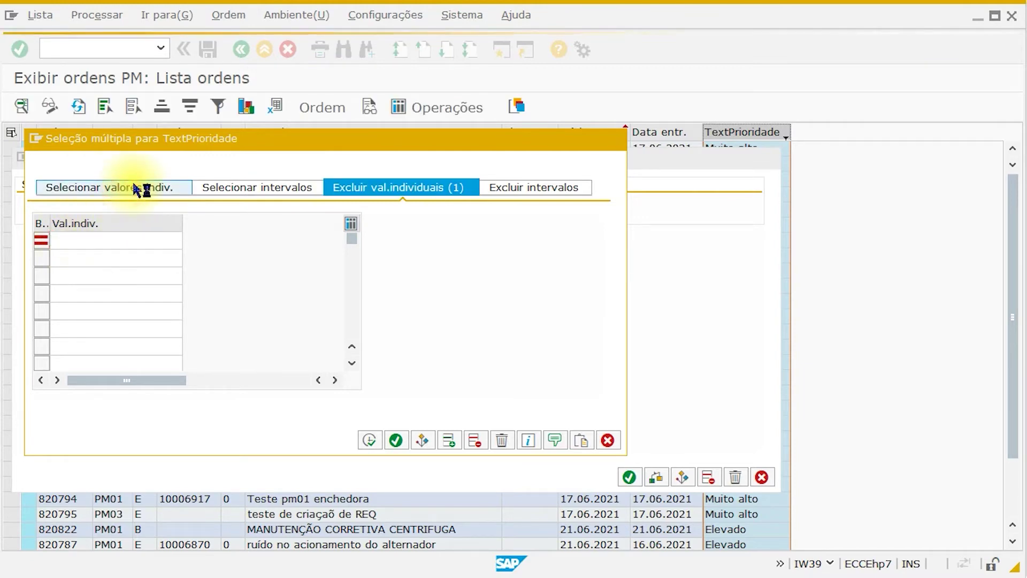
pyautogui.moveTo(263, 136); pyautogui.dragTo(374, 116)
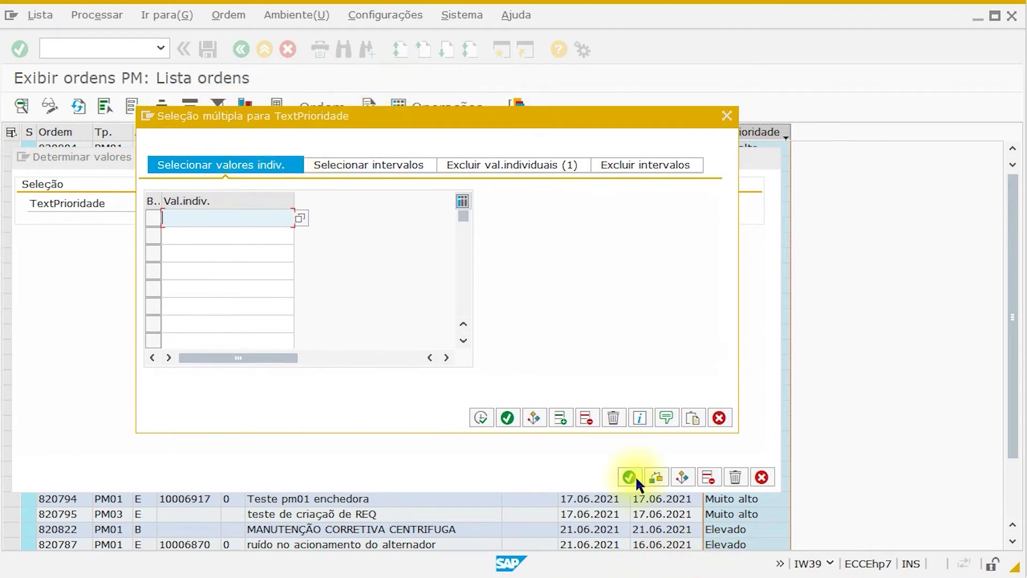
pyautogui.write('Elevado')
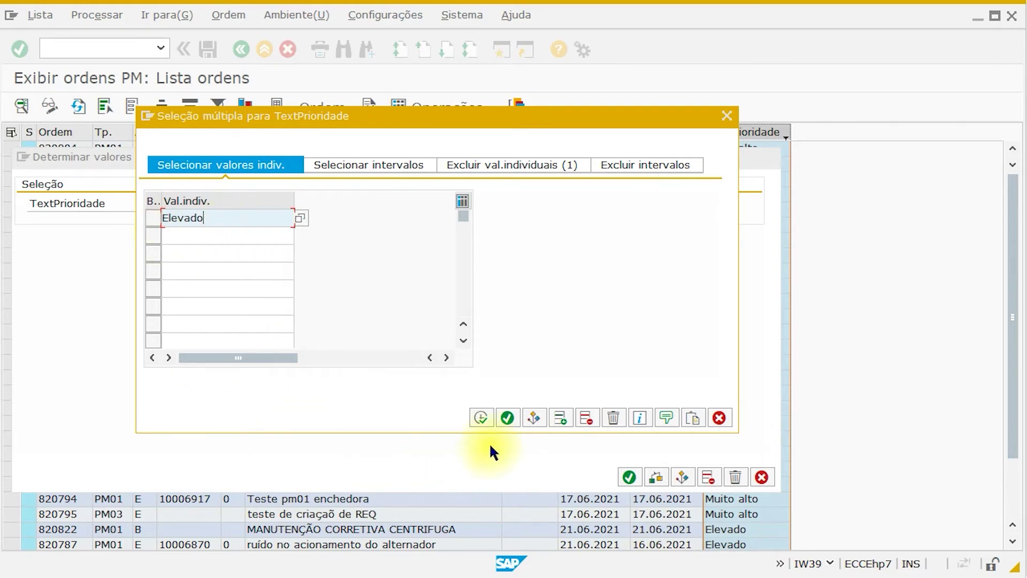
pyautogui.click(481, 418)
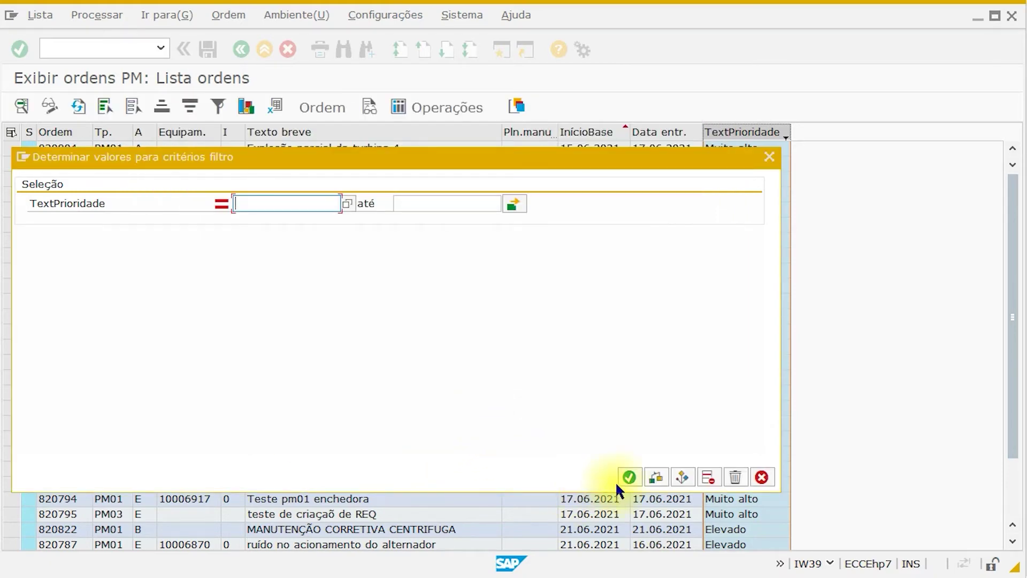
pyautogui.click(628, 477)
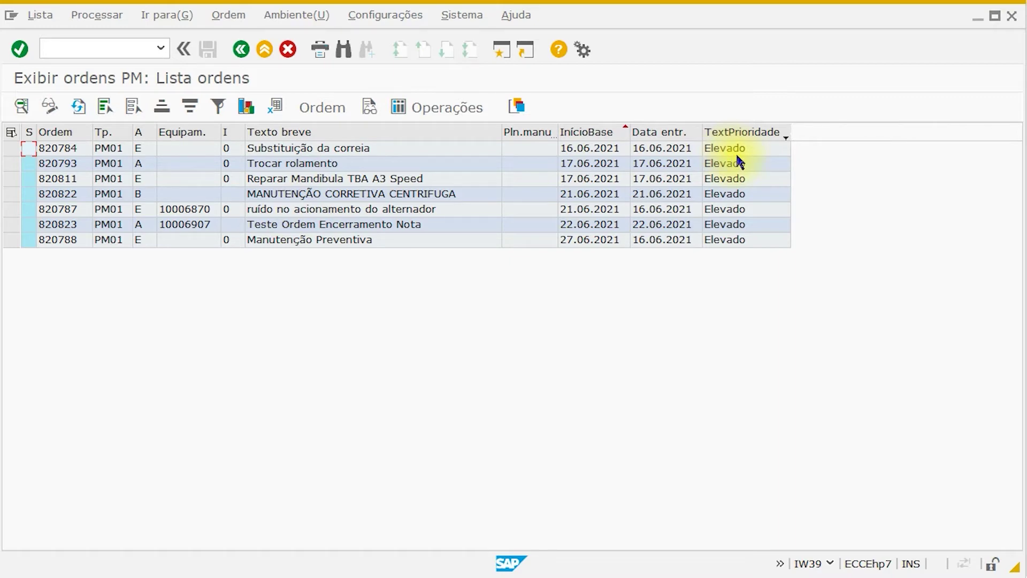
# - Add Muito Elevado as a second included individual value in the TextPrioridade filter and apply it
pyautogui.click(730, 129)
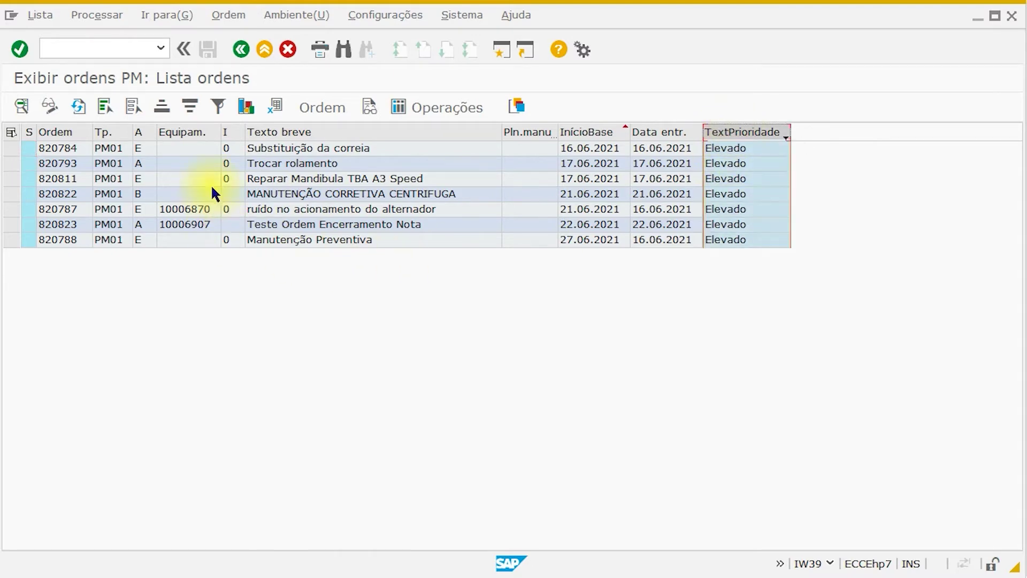
pyautogui.click(218, 107)
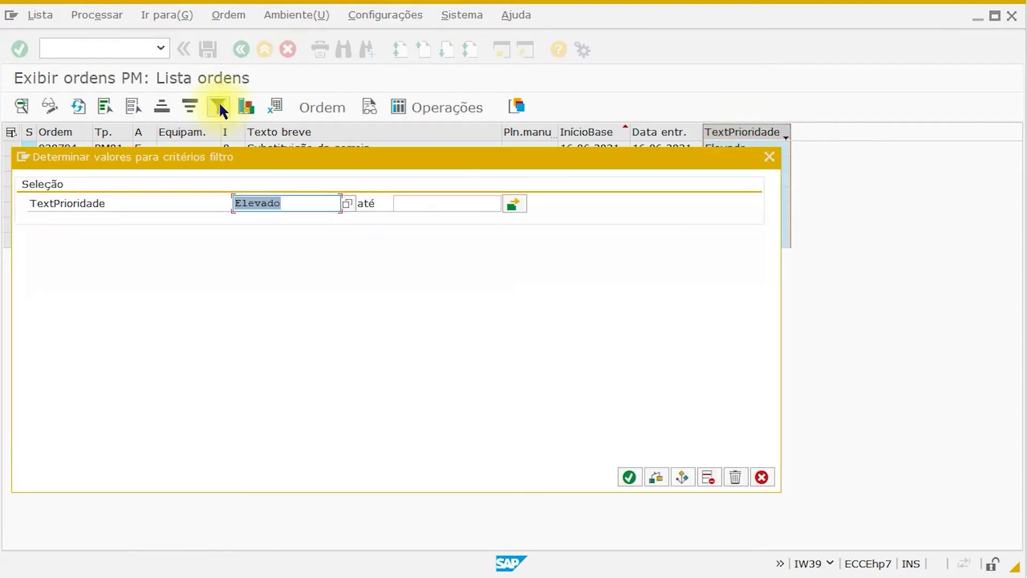
pyautogui.click(515, 203)
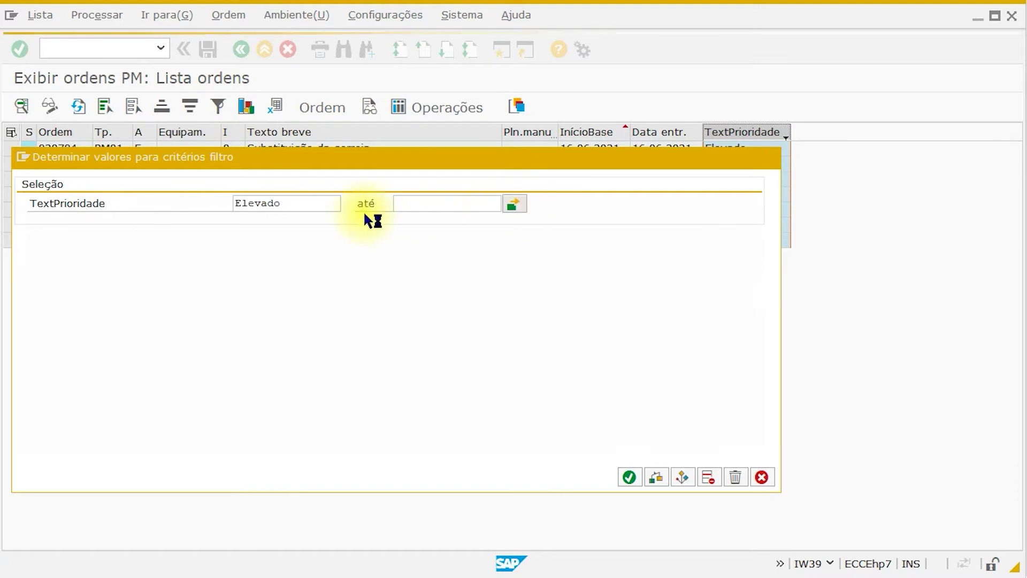
pyautogui.click(105, 259)
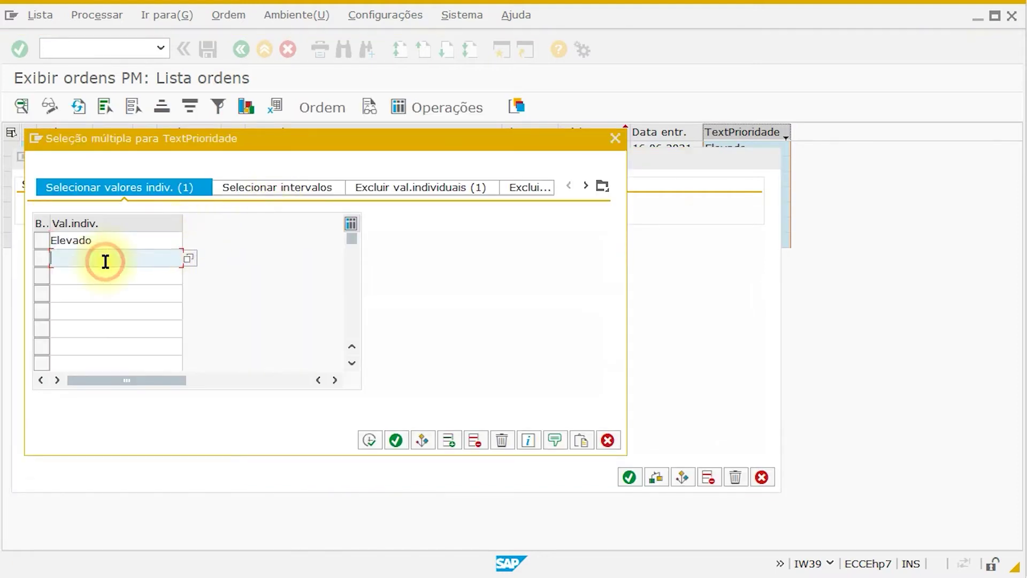
pyautogui.write('Muito Elevado')
pyautogui.click(373, 439)
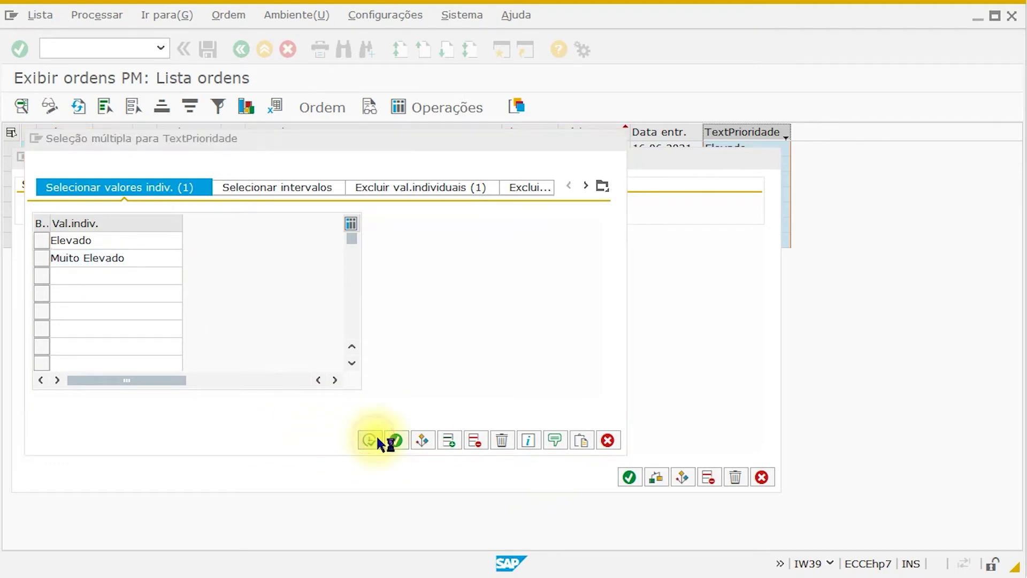
pyautogui.click(637, 478)
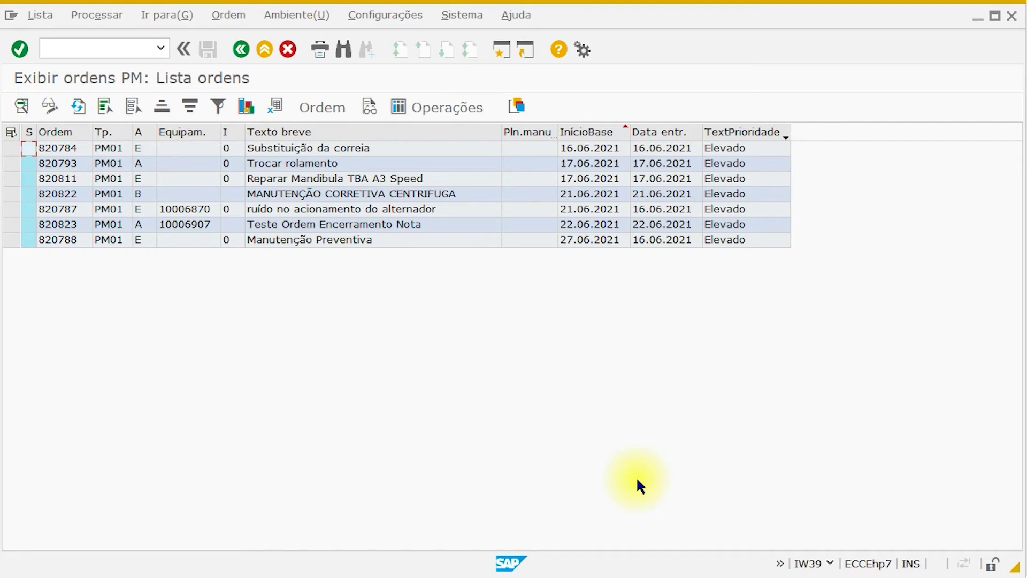
# - Clear Muito Elevado and Elevado from the TextPrioridade filter's included individual values and reapply the filter
pyautogui.click(752, 133)
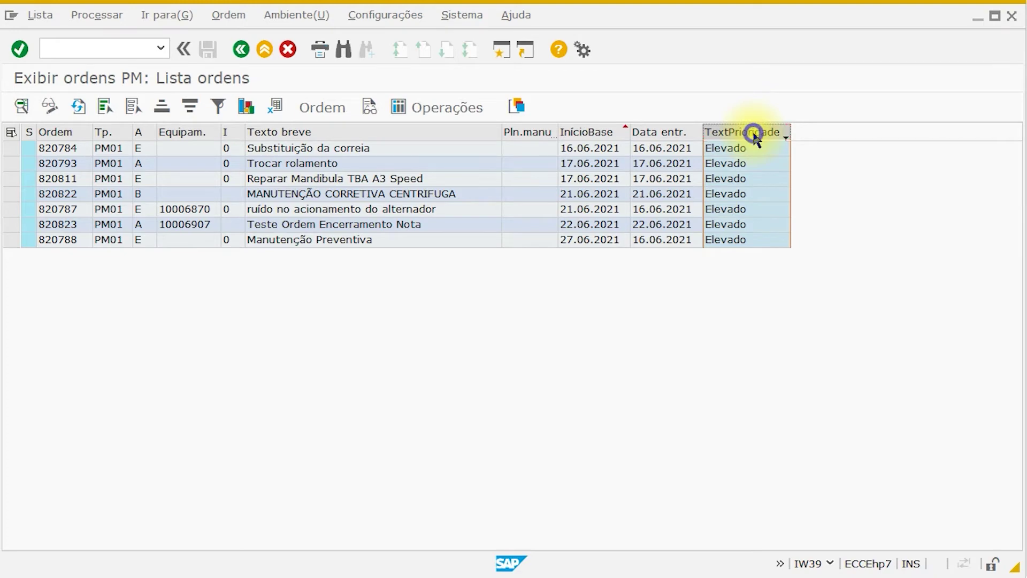
pyautogui.rightClick(753, 134)
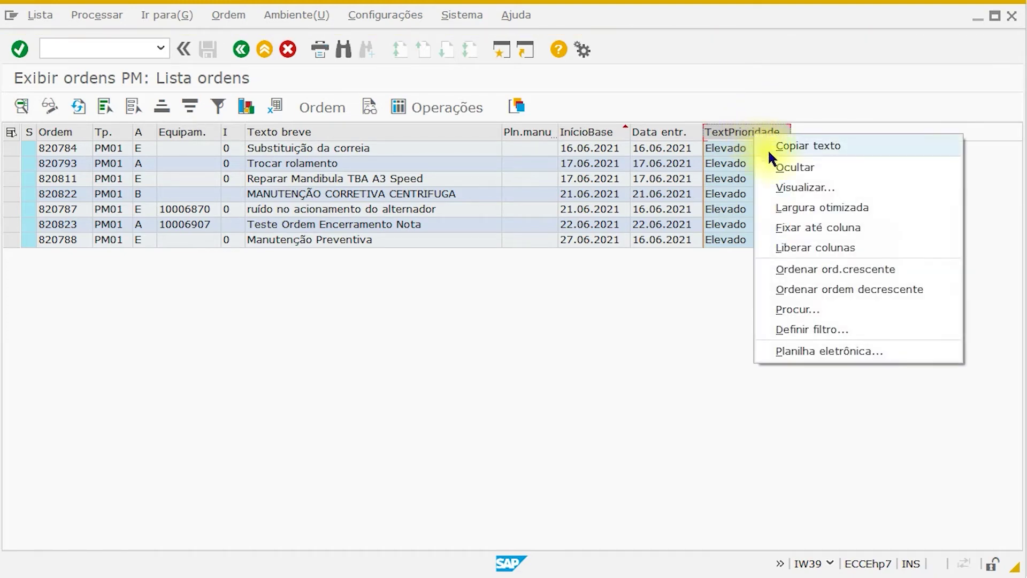
pyautogui.click(734, 132)
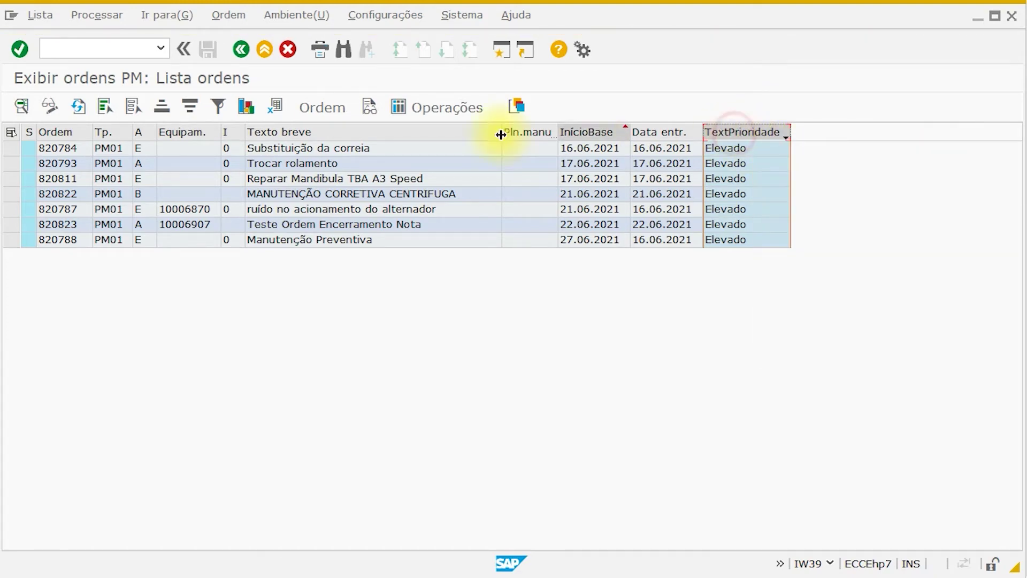
pyautogui.click(219, 106)
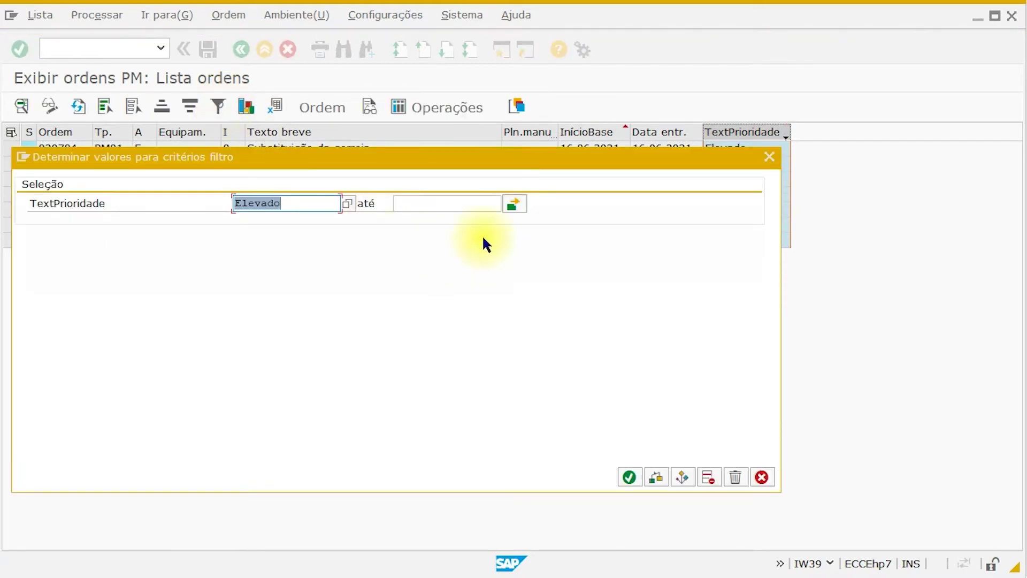
pyautogui.click(515, 204)
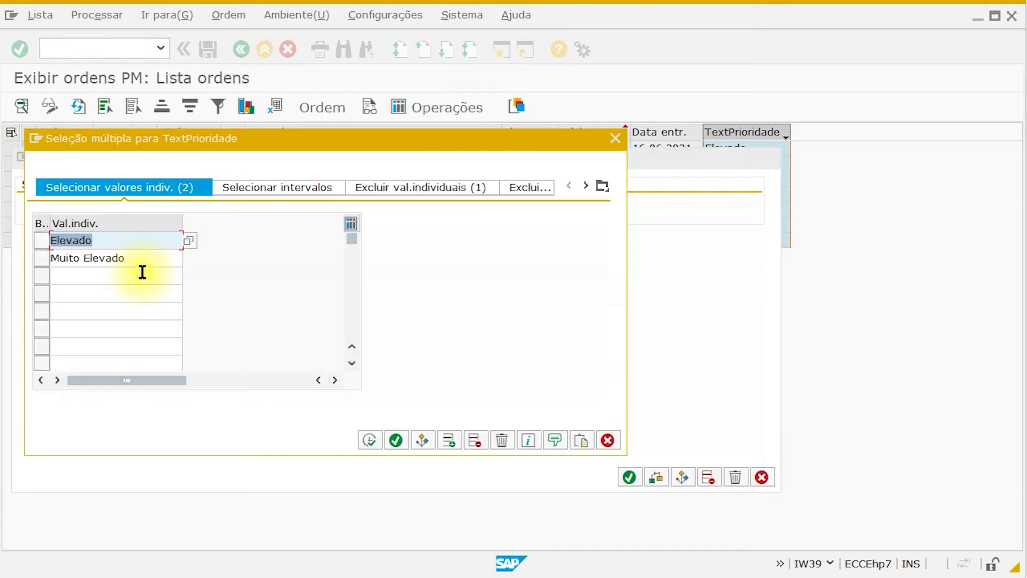
pyautogui.click(146, 258)
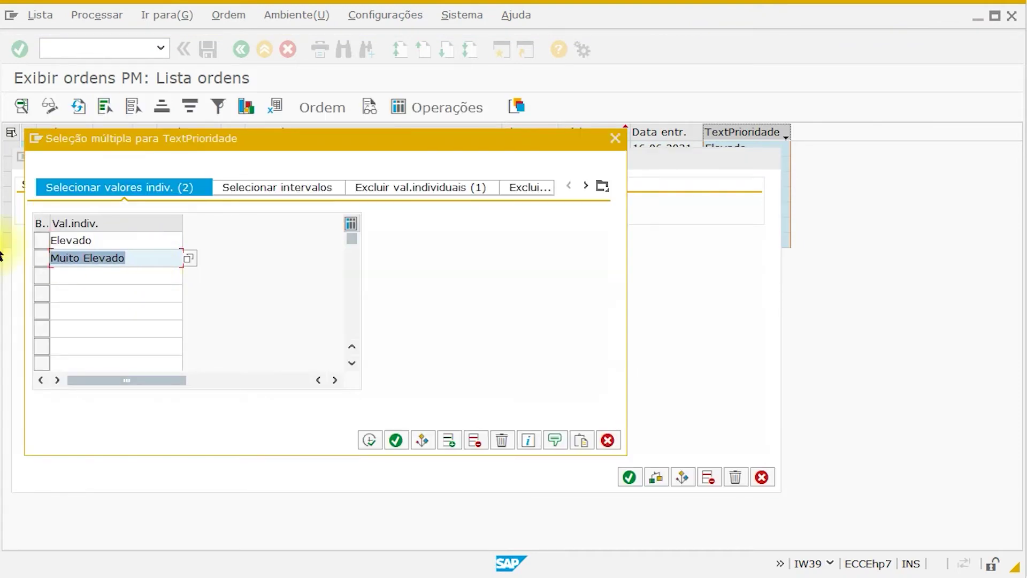
pyautogui.press('BackSpace')
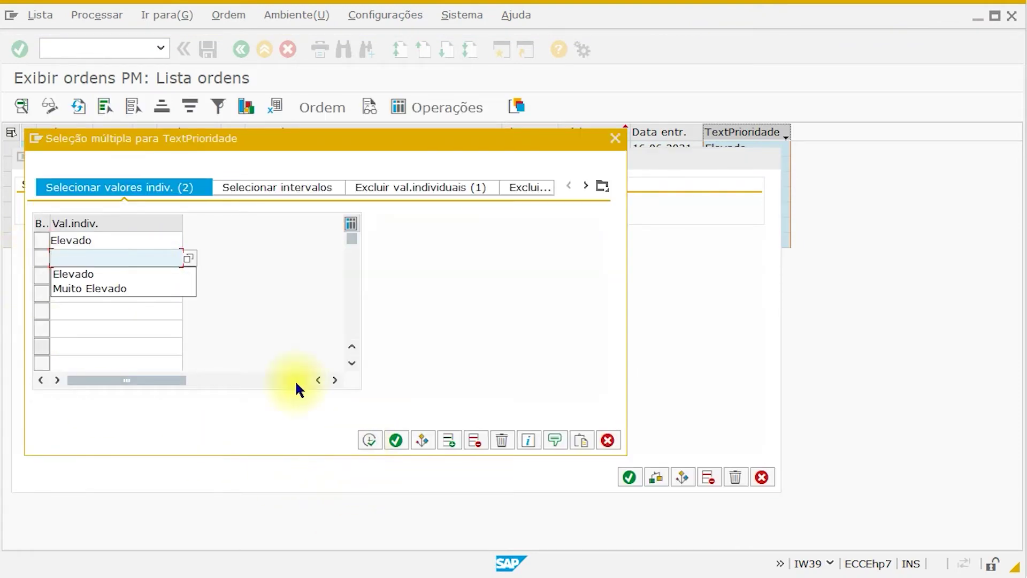
pyautogui.click(105, 239)
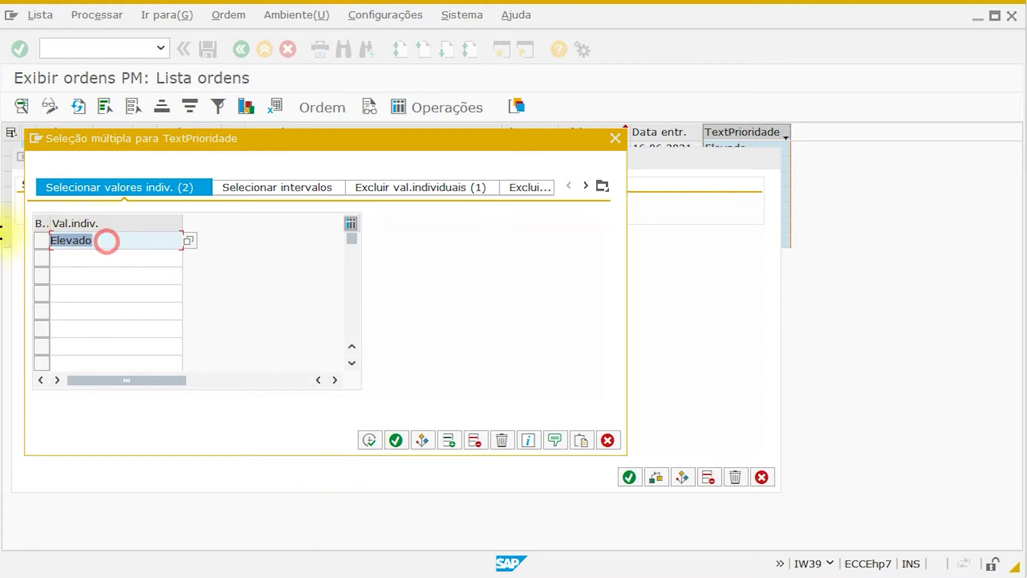
pyautogui.press('BackSpace')
pyautogui.click(363, 441)
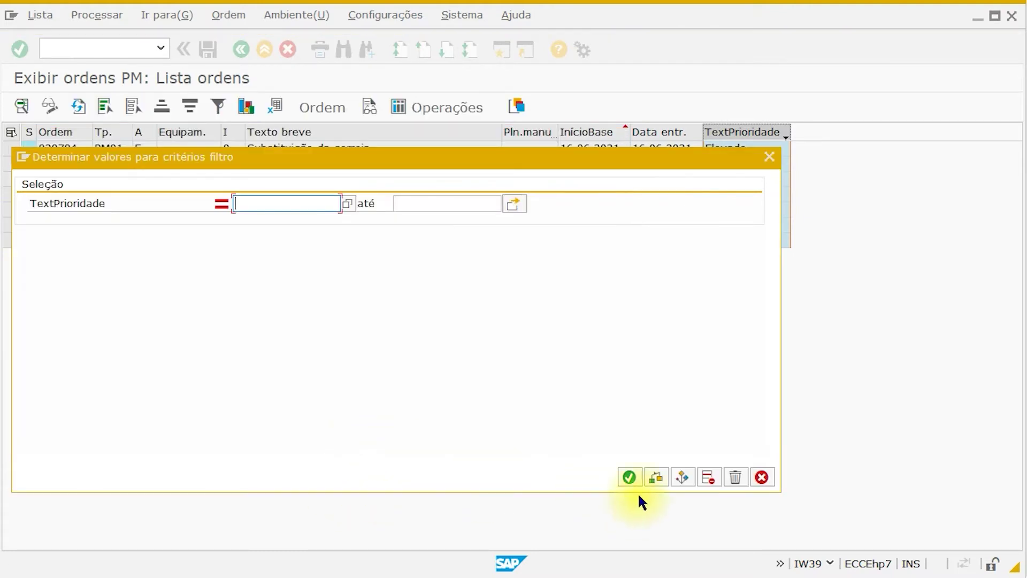
pyautogui.click(629, 476)
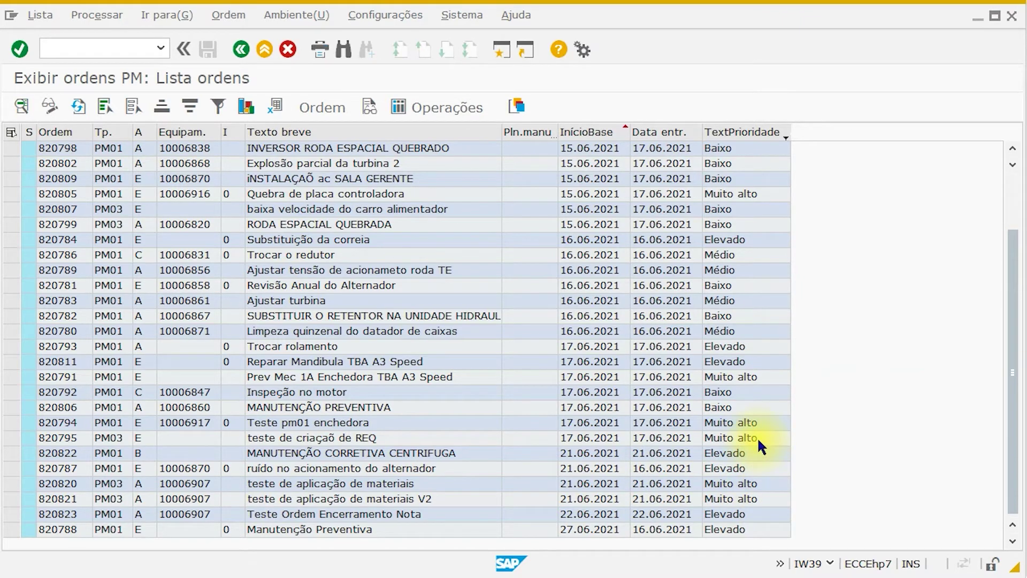
# - Copy adjacent Muito alto and Elevado cells from the order list and apply them as included individual values in the TextPrioridade filter
pyautogui.moveTo(736, 437); pyautogui.dragTo(755, 452)
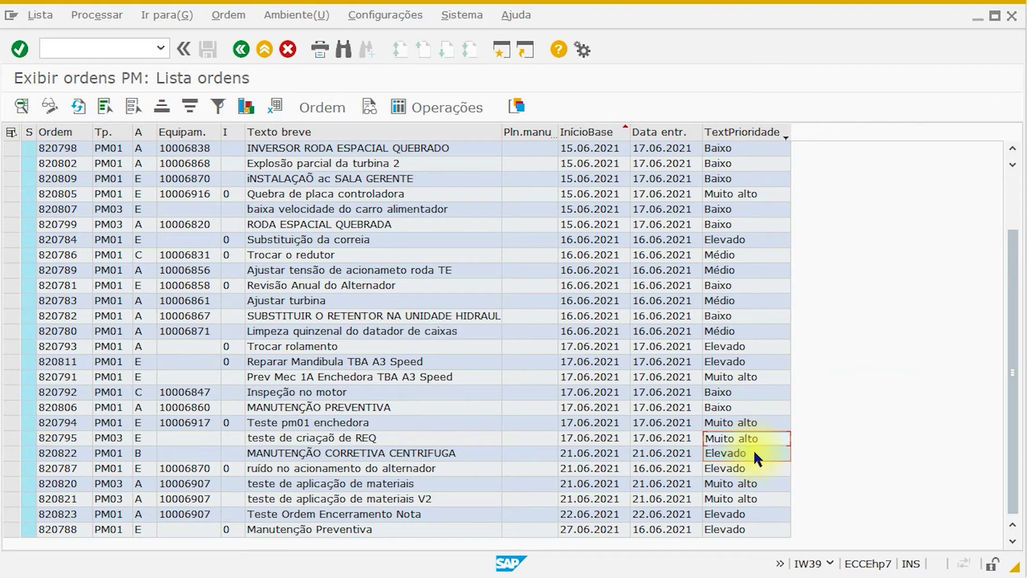
pyautogui.hotkey('ctrl', 'c')
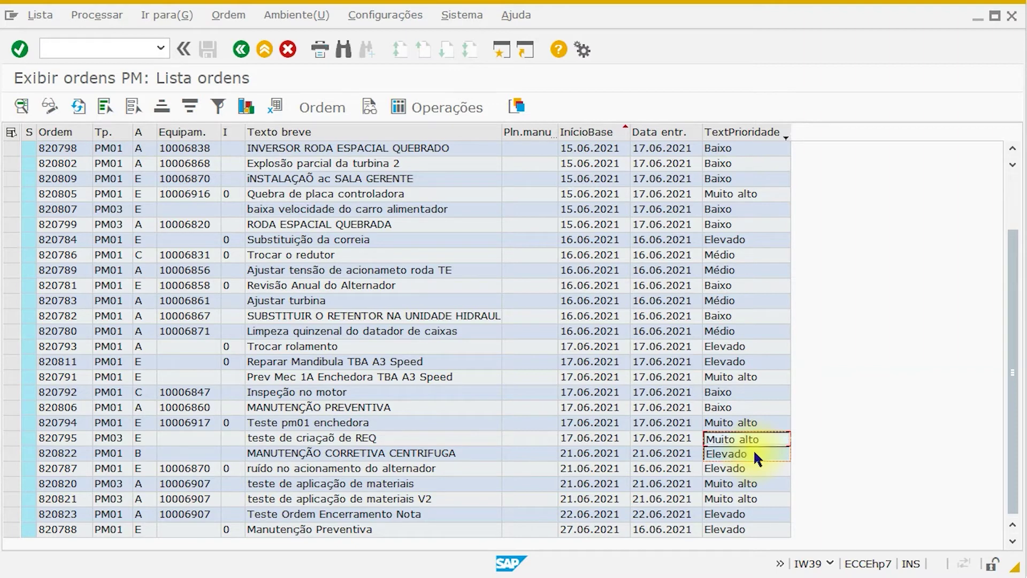
pyautogui.click(727, 131)
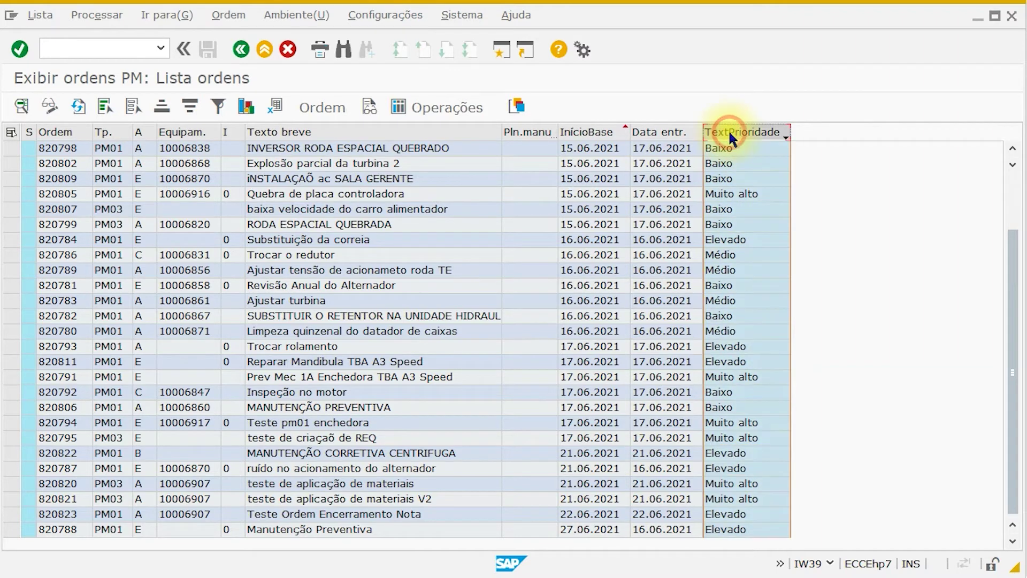
pyautogui.click(217, 105)
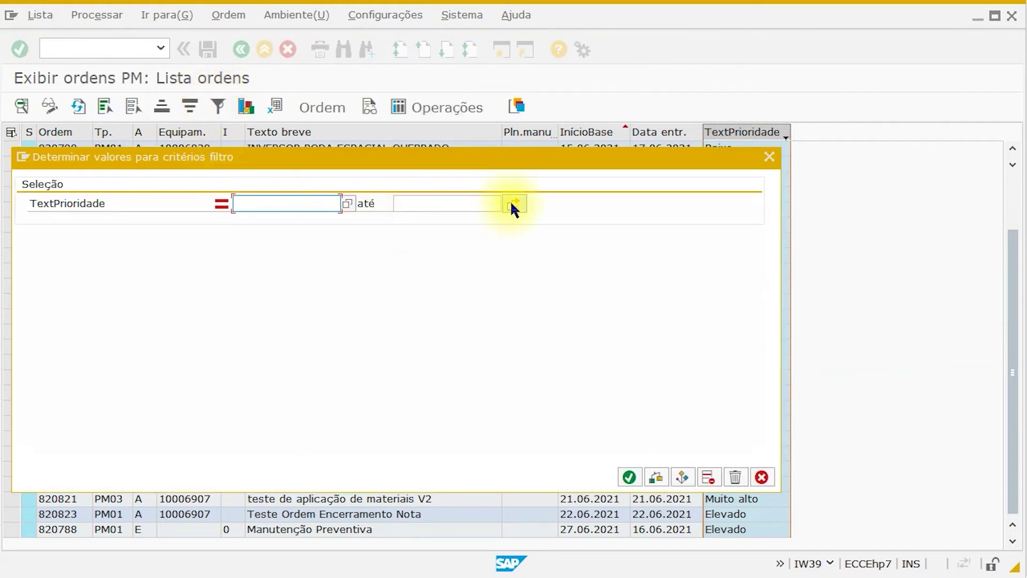
pyautogui.click(509, 200)
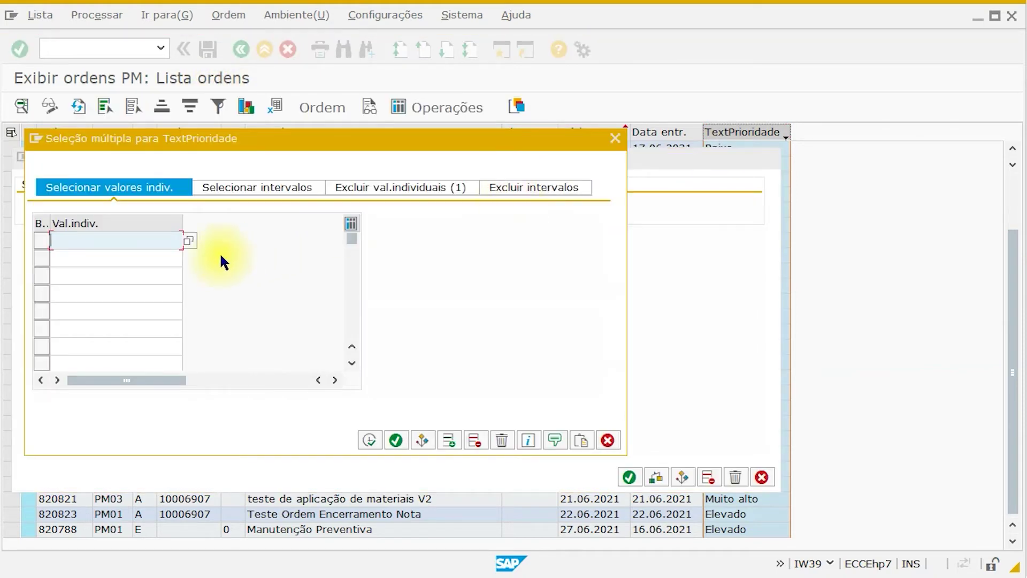
pyautogui.click(369, 440)
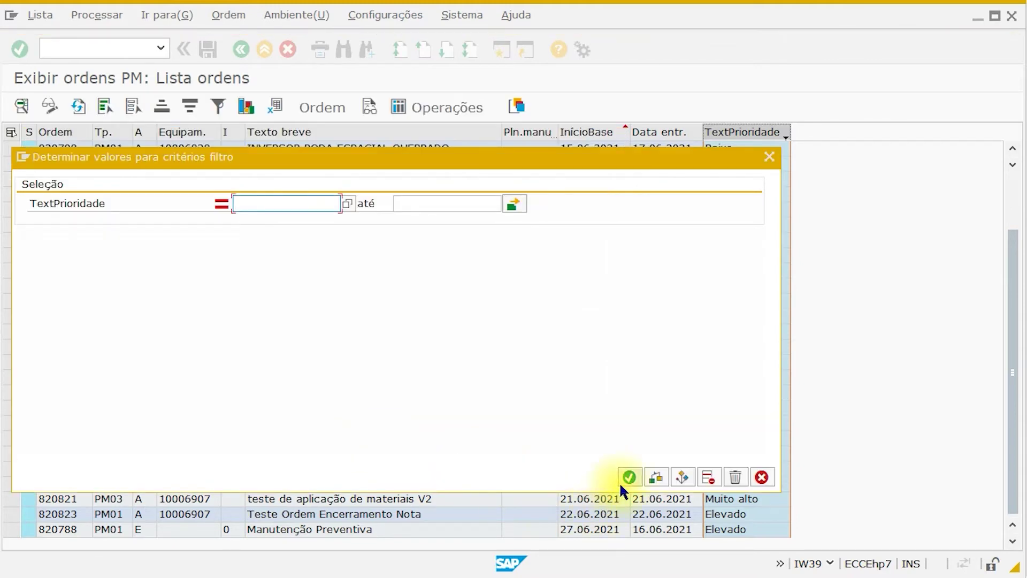
pyautogui.click(625, 475)
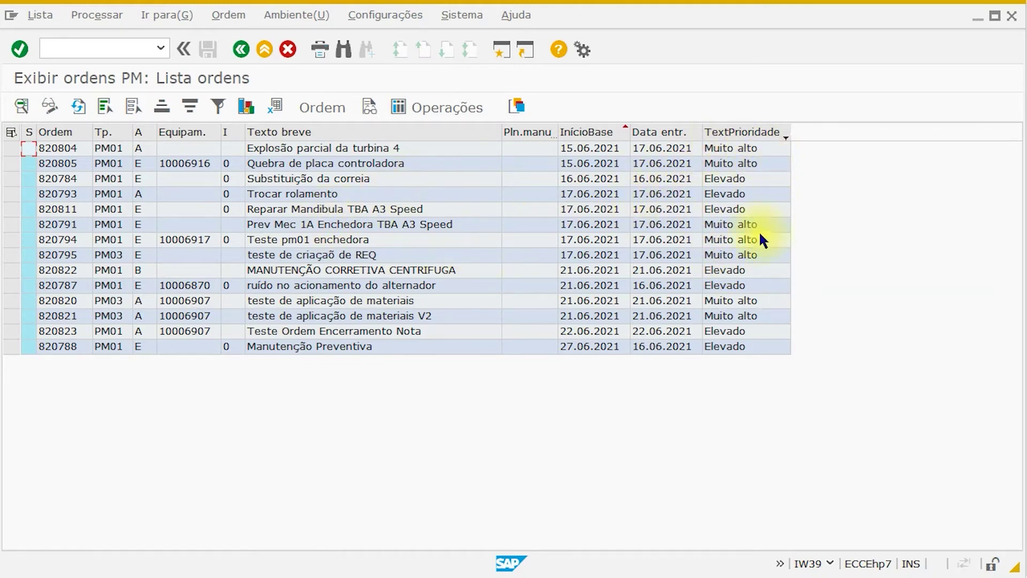
# - Filter the order list on the Conds.instal. column with the value 0, keeping the TextPrioridade filter
pyautogui.click(235, 134)
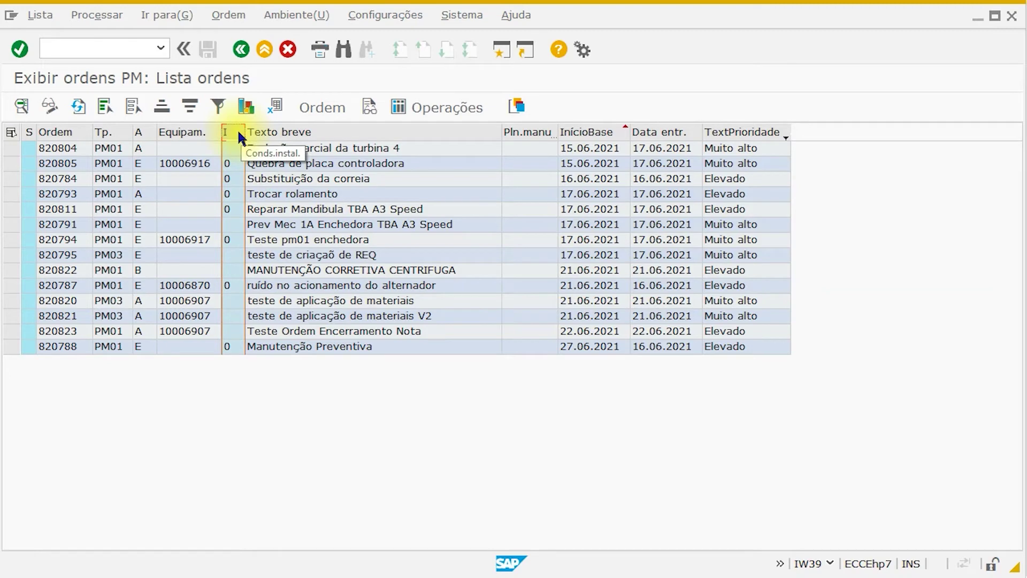
pyautogui.click(218, 107)
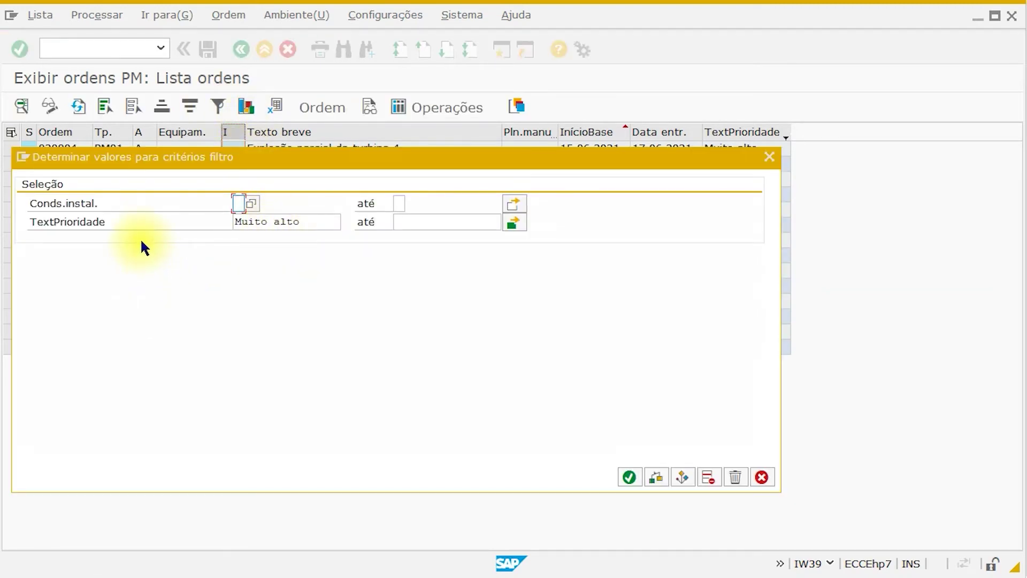
pyautogui.write('0')
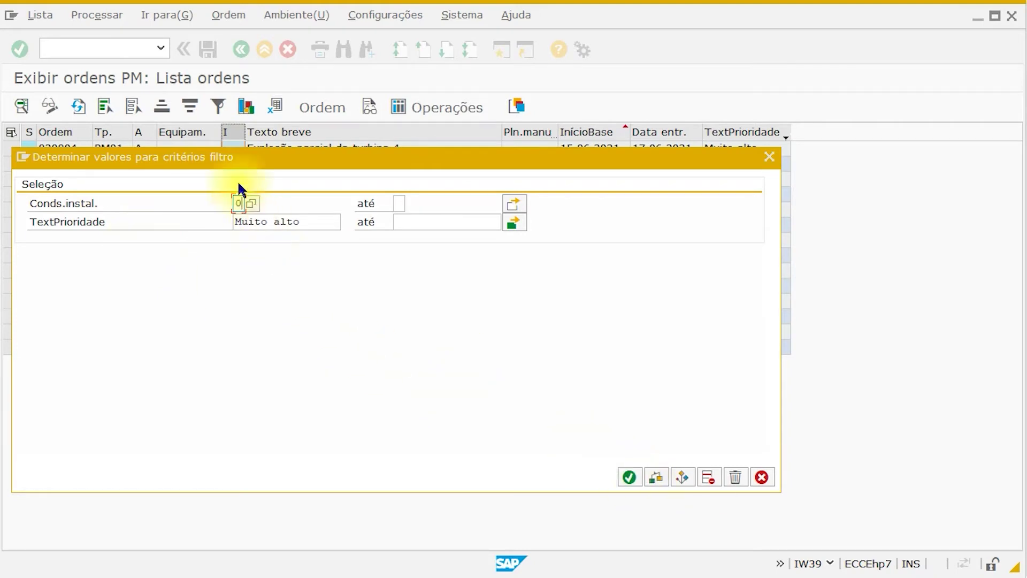
pyautogui.click(628, 478)
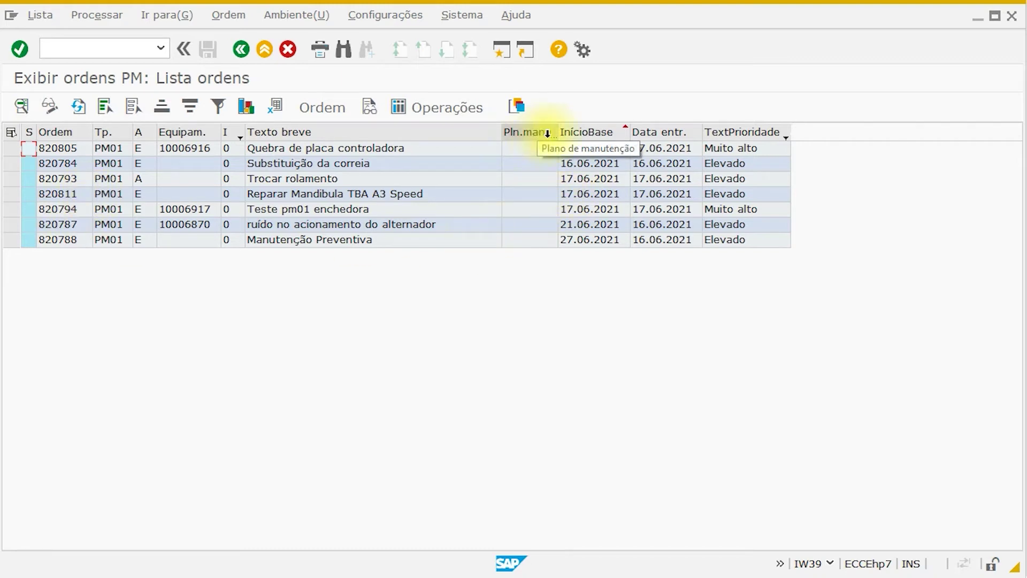
# - Hide the Plano de manutenção column from the order list
pyautogui.click(531, 130)
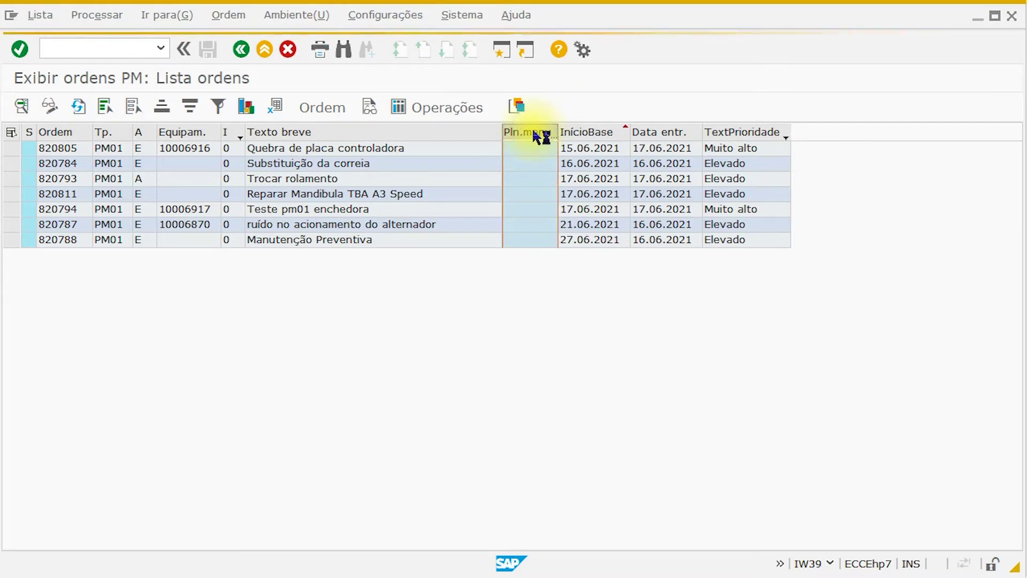
pyautogui.rightClick(534, 134)
pyautogui.click(575, 164)
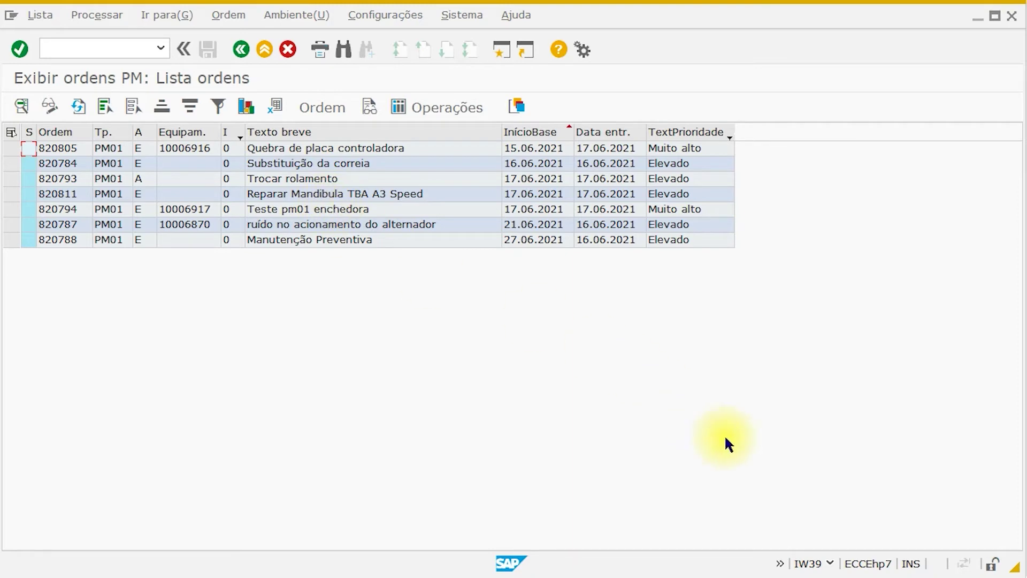
# - Save the current list layout as /REL_ORDENS2, keeping the description Relat. Ordens 1, and return to the list
pyautogui.click(518, 105)
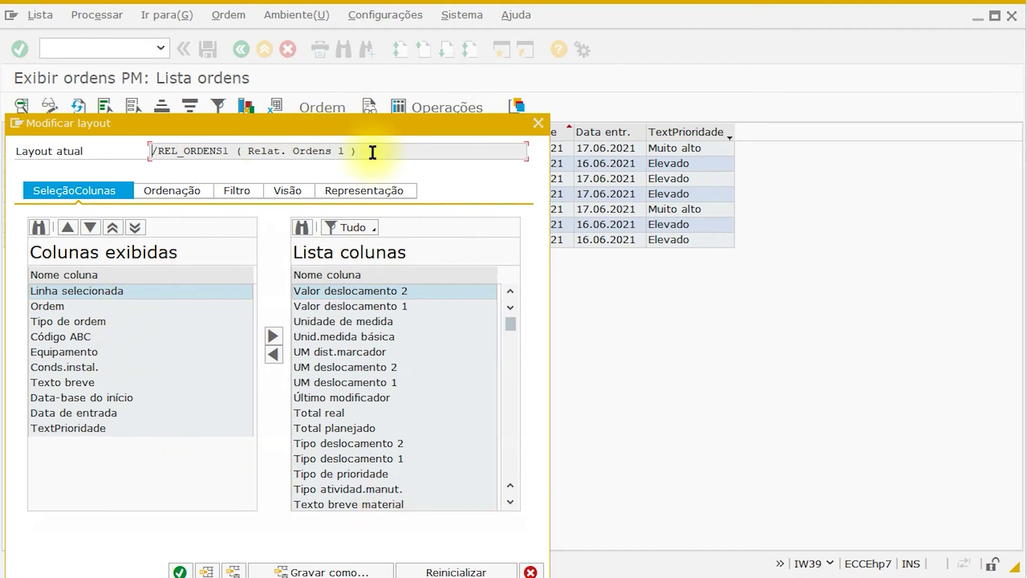
pyautogui.moveTo(369, 126); pyautogui.dragTo(472, 45)
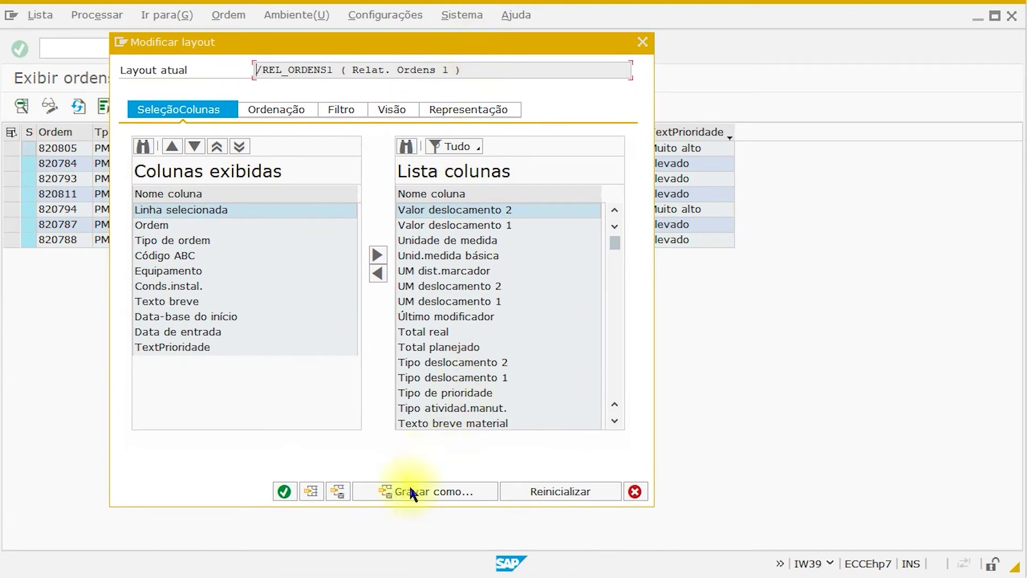
pyautogui.click(410, 488)
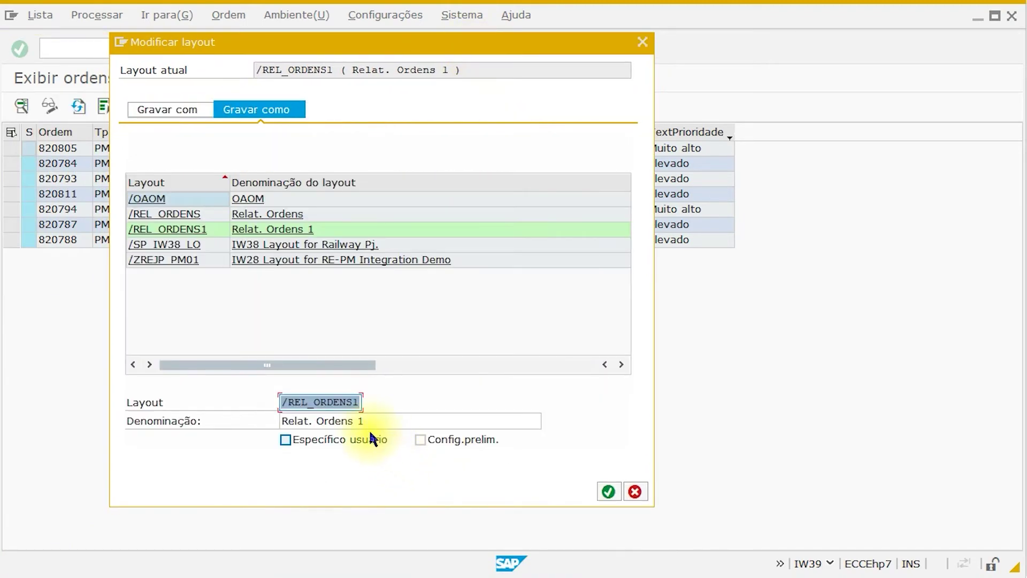
pyautogui.click(355, 402)
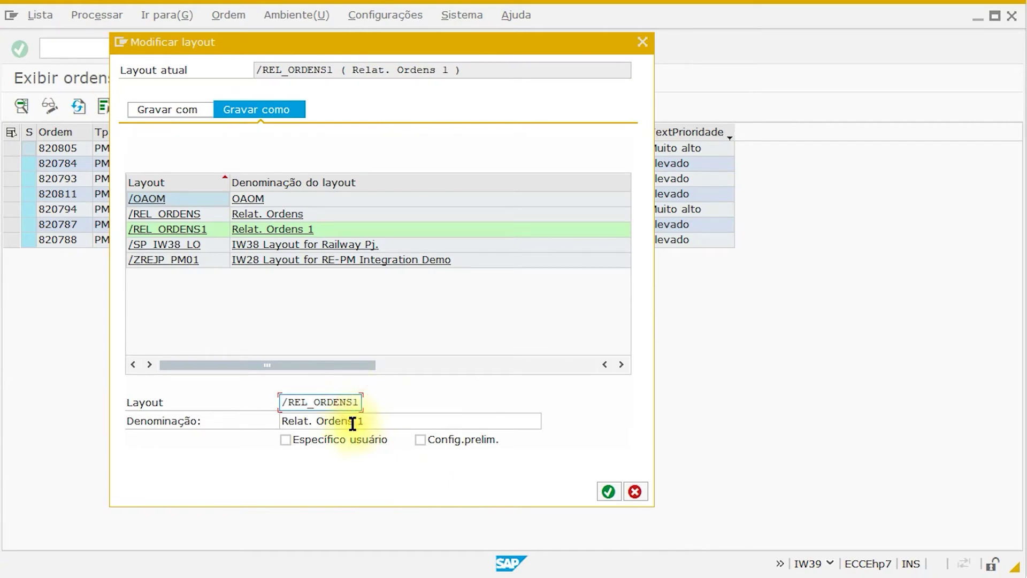
pyautogui.press('BackSpace')
pyautogui.write('2')
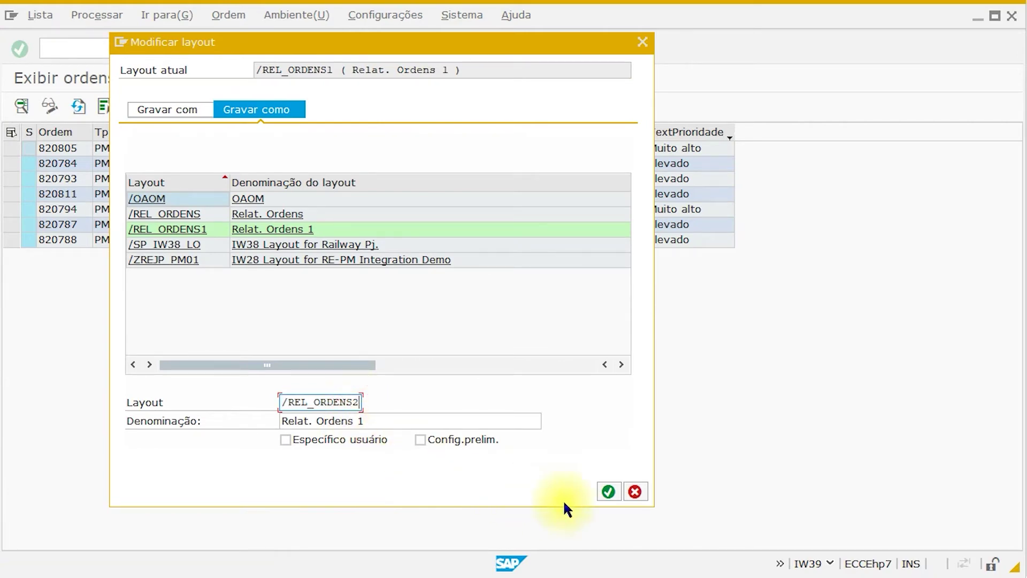
pyautogui.click(604, 492)
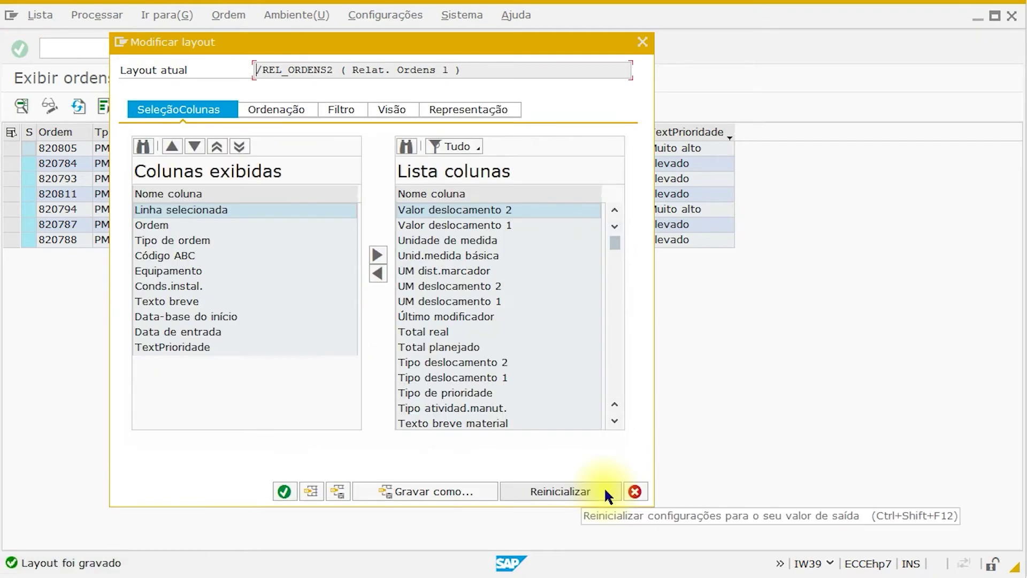
pyautogui.click(284, 491)
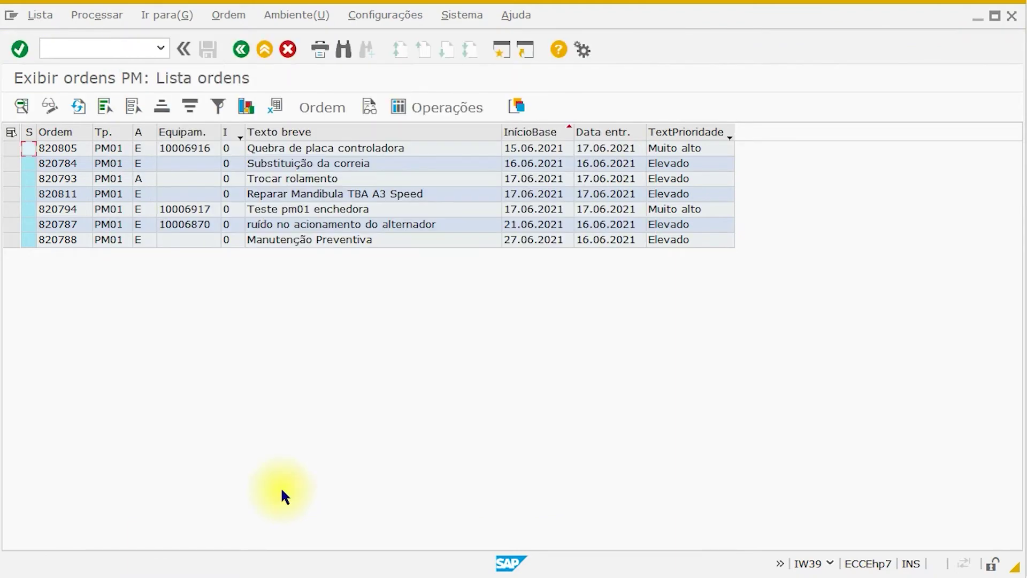
# - Return to the order selection, rerun the order list and load the saved layout /REL_ORDENS2
pyautogui.click(240, 52)
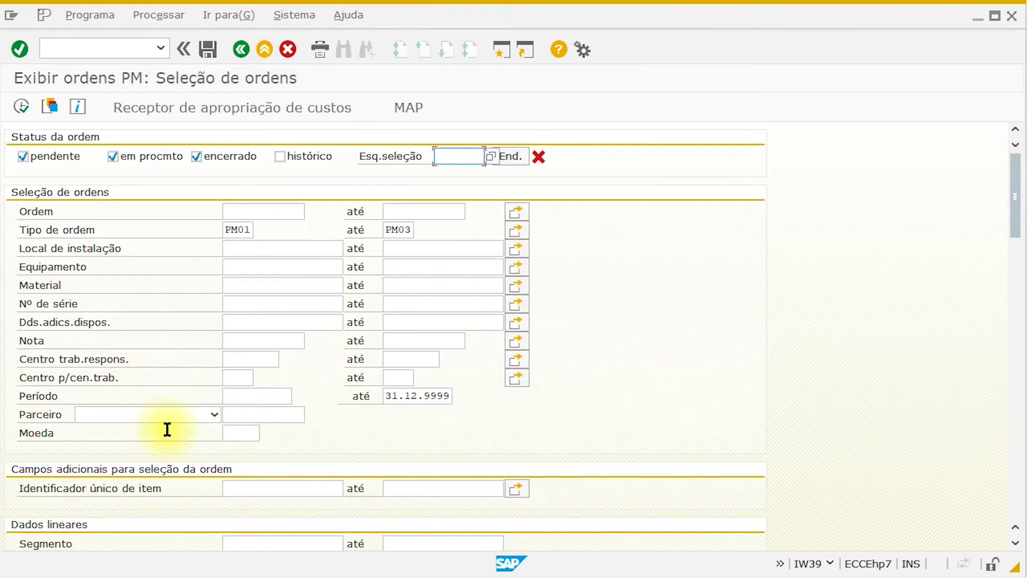
pyautogui.click(21, 107)
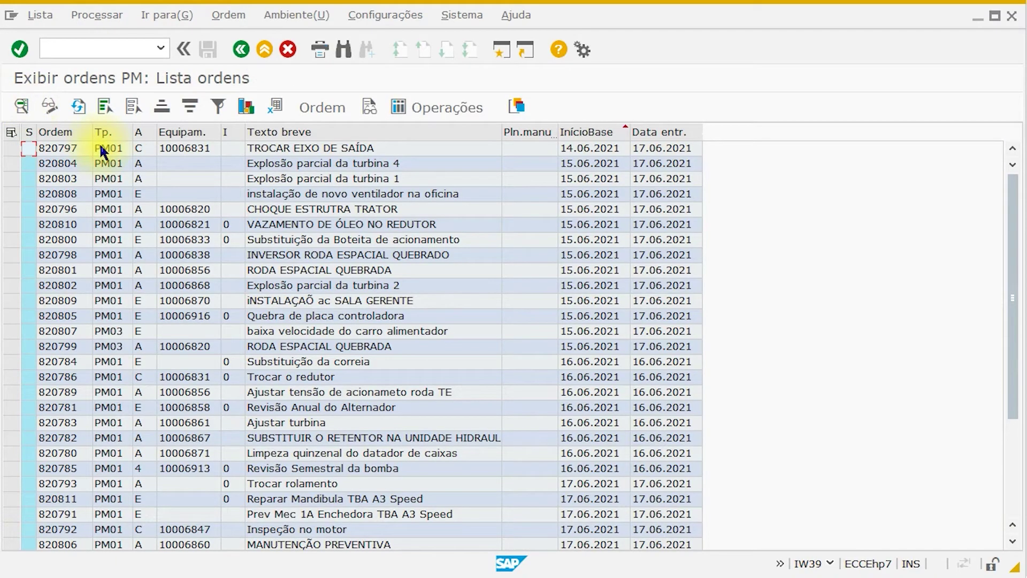
pyautogui.click(400, 15)
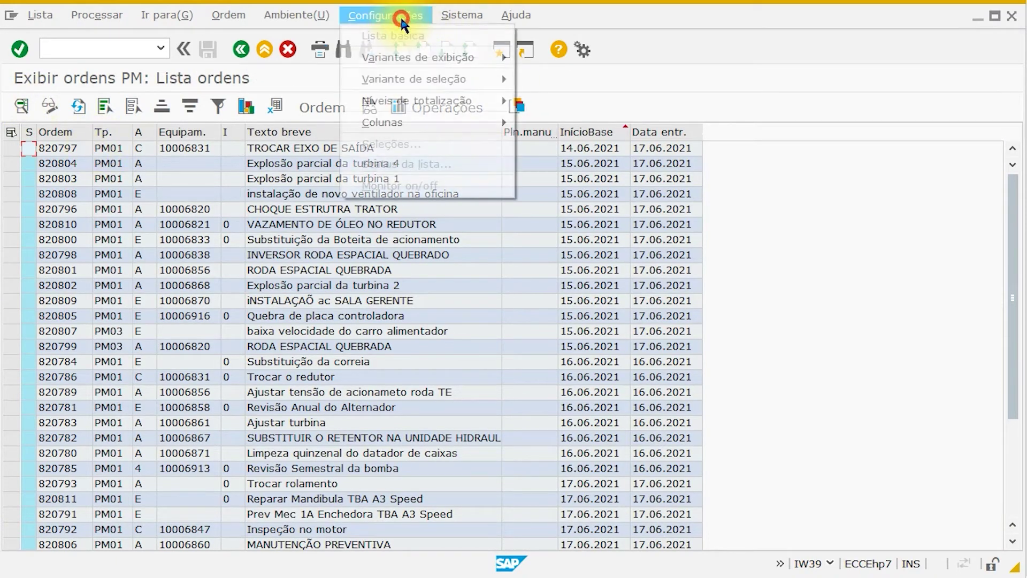
pyautogui.moveTo(435, 56)
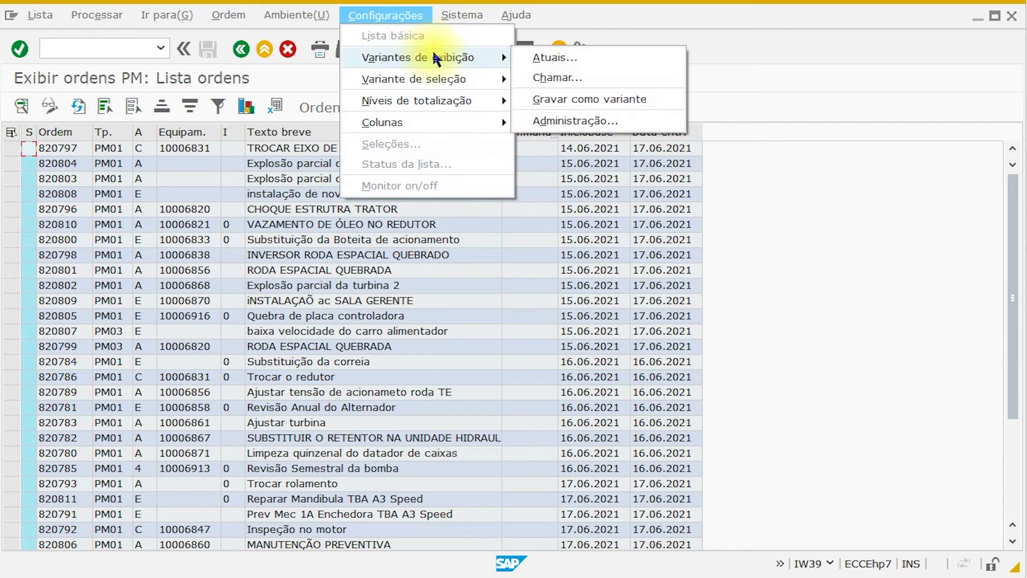
pyautogui.click(565, 77)
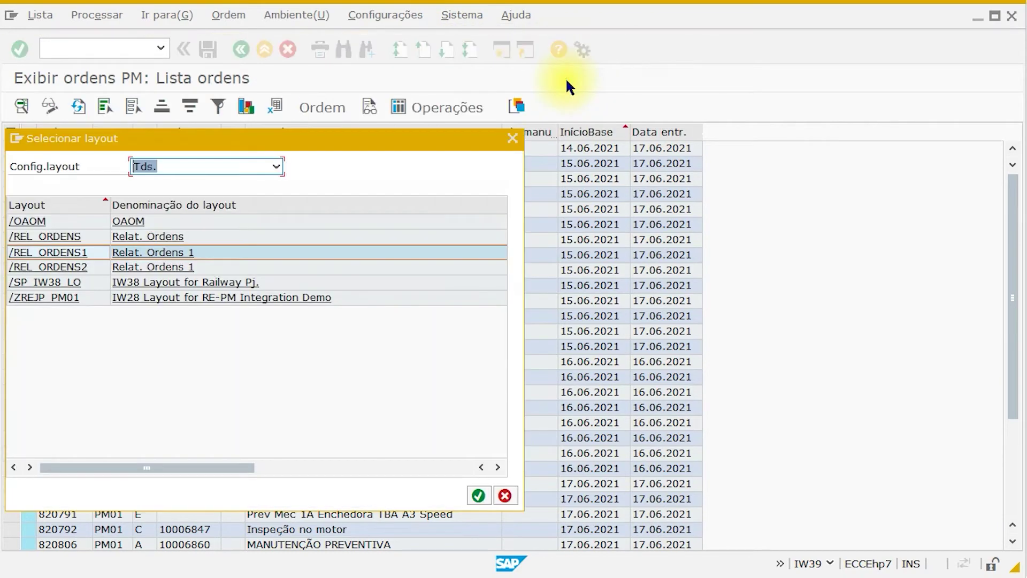
pyautogui.click(64, 267)
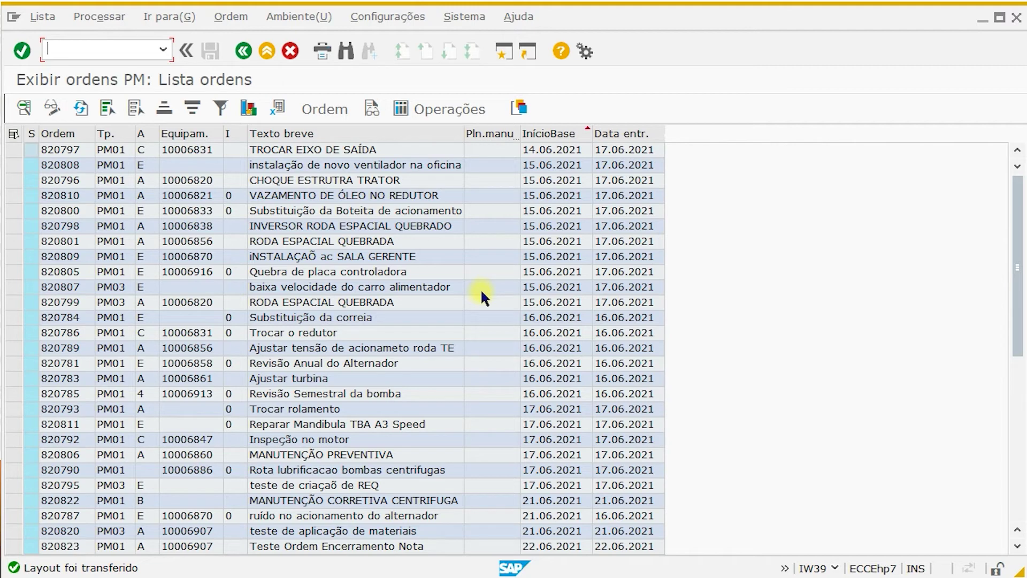
# - Switch the order list to the saved layout /REL_ORDENS (Relat. Ordens)
pyautogui.click(396, 16)
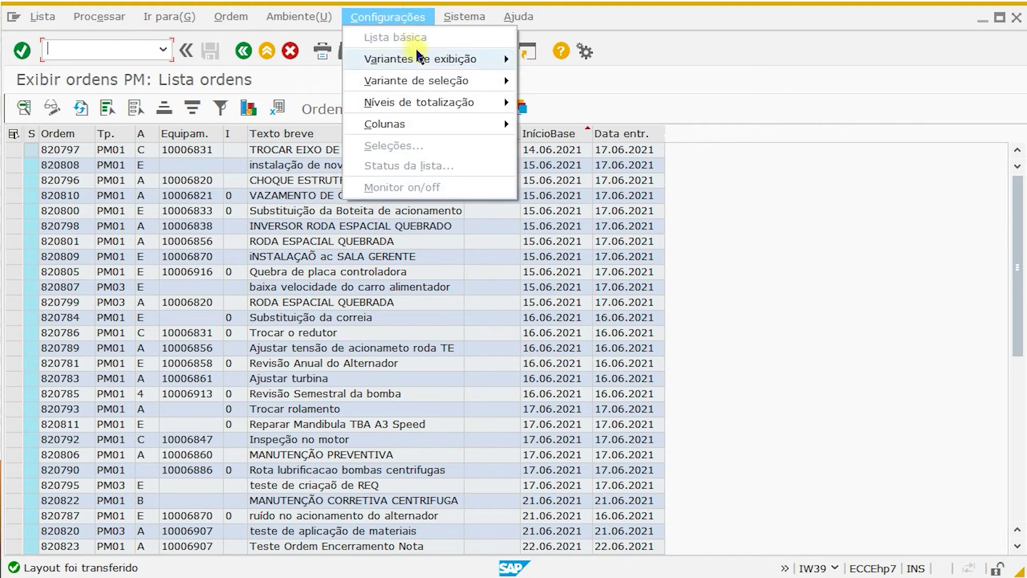
pyautogui.moveTo(419, 56)
pyautogui.click(543, 78)
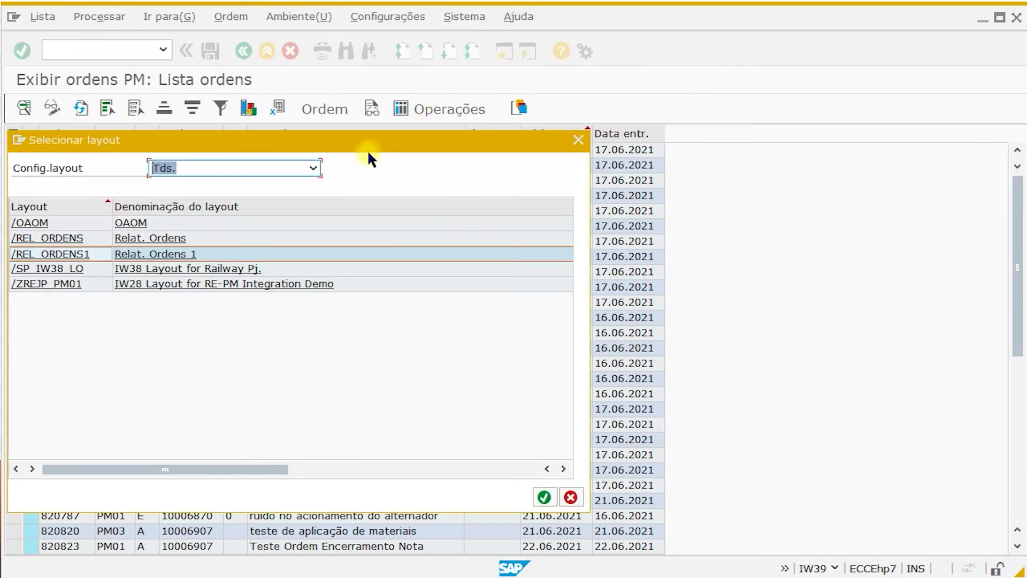
pyautogui.moveTo(368, 151); pyautogui.dragTo(429, 138)
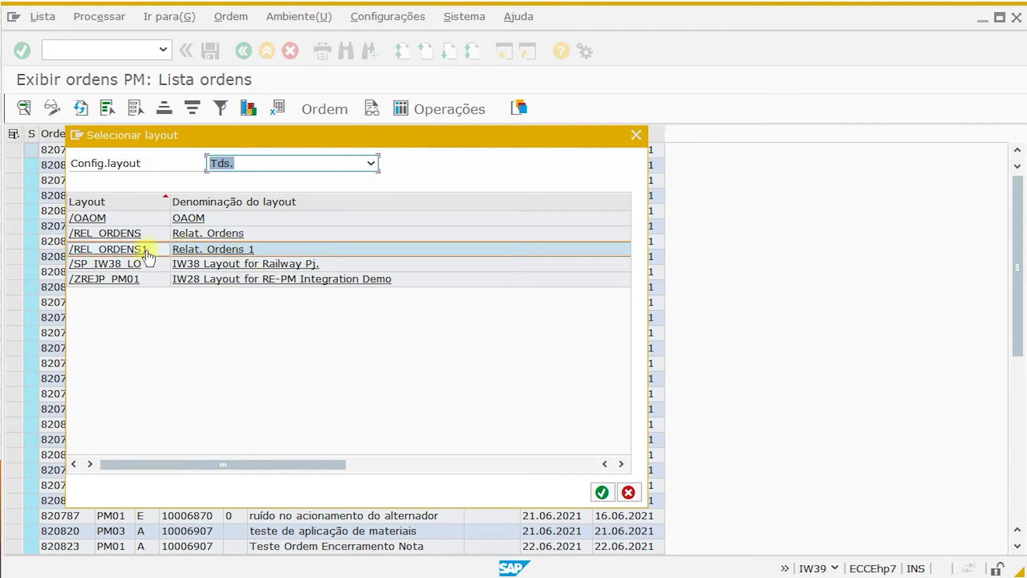
pyautogui.click(130, 237)
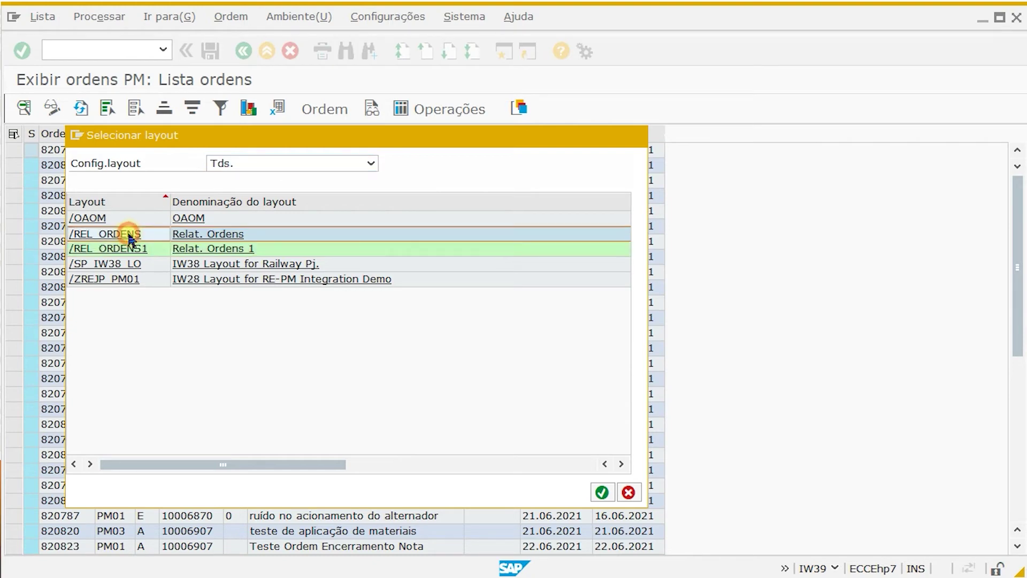
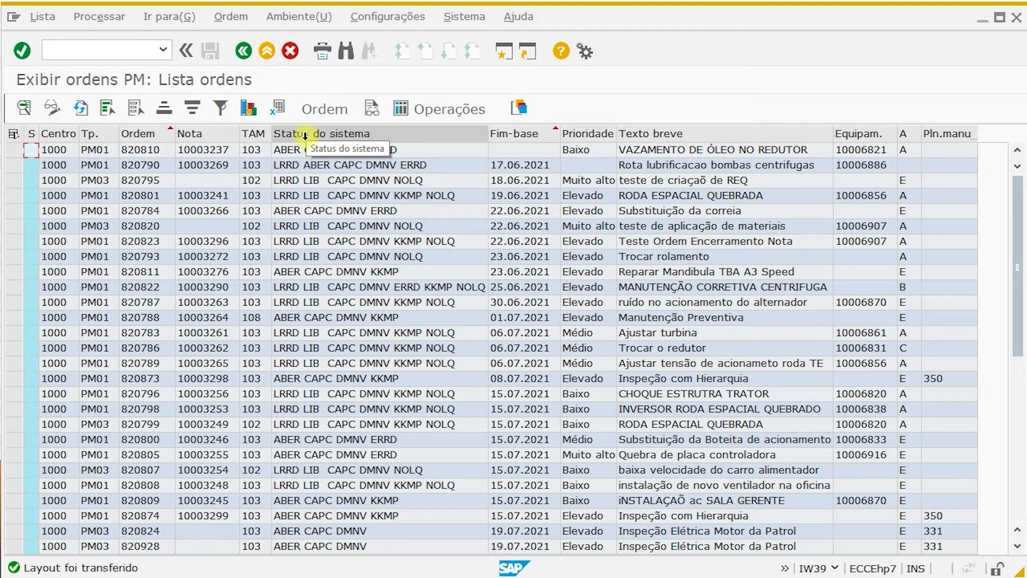
# - Search the Status do sistema column for * with the number of occurrences displayed, keeping the column in view
pyautogui.click(305, 136)
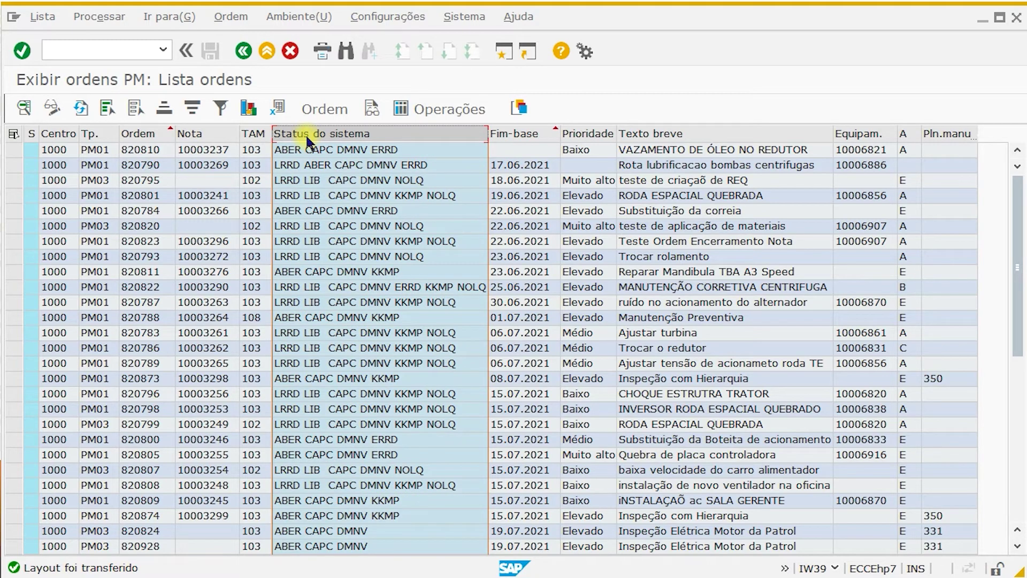
pyautogui.click(346, 52)
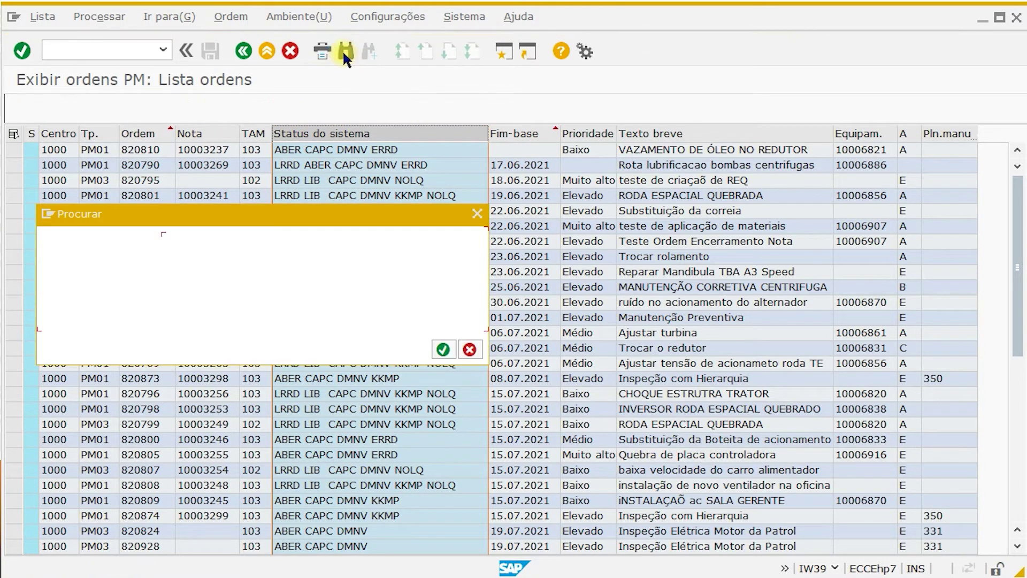
pyautogui.moveTo(239, 213); pyautogui.dragTo(392, 197)
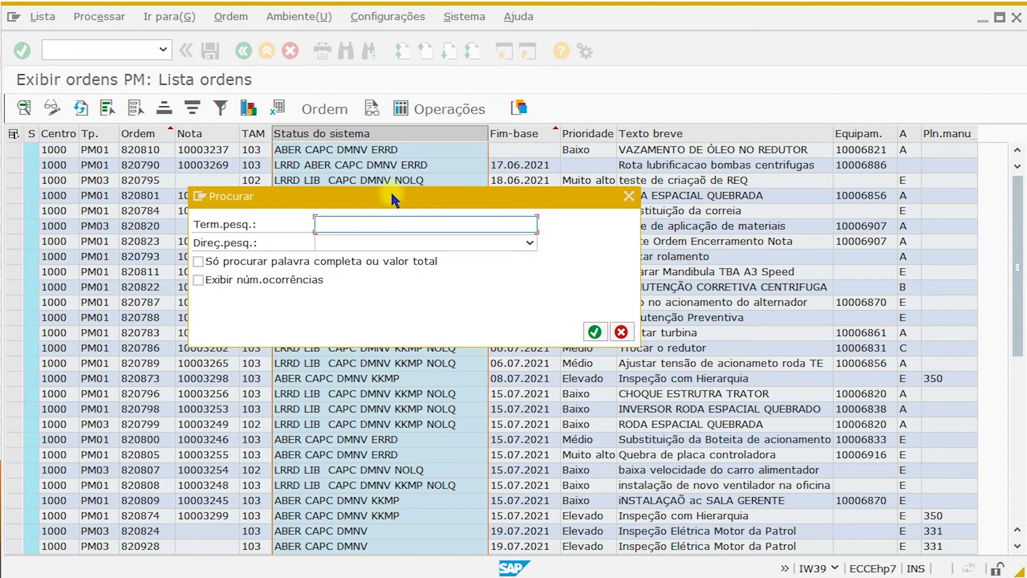
pyautogui.click(348, 225)
pyautogui.write('*')
pyautogui.click(198, 279)
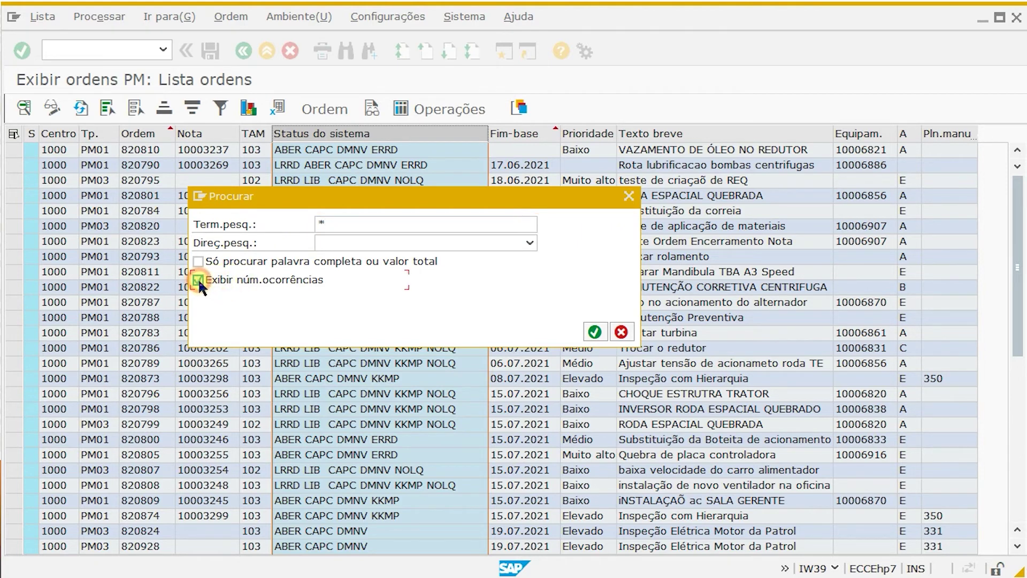
pyautogui.click(593, 329)
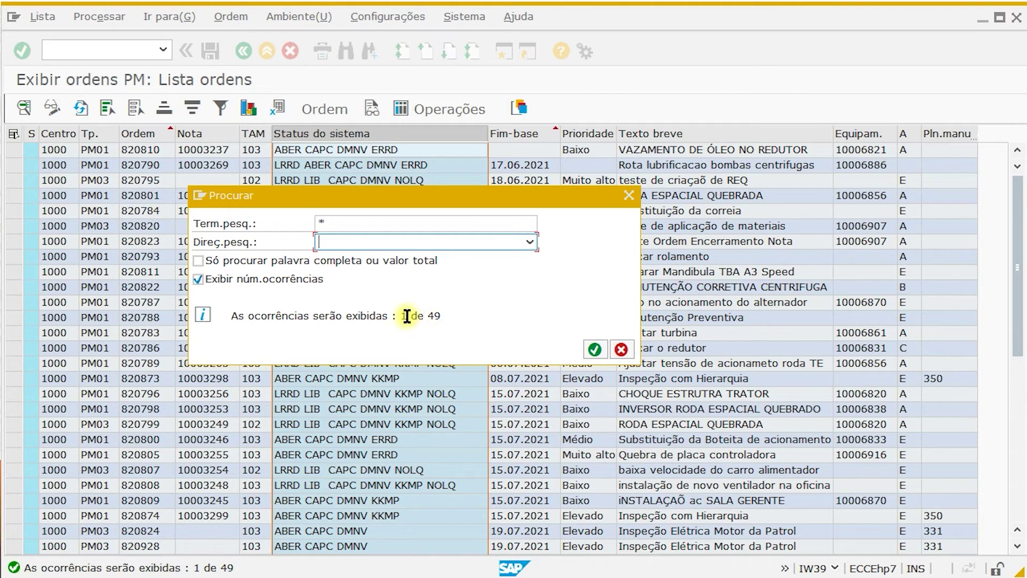
pyautogui.moveTo(427, 316); pyautogui.dragTo(441, 316)
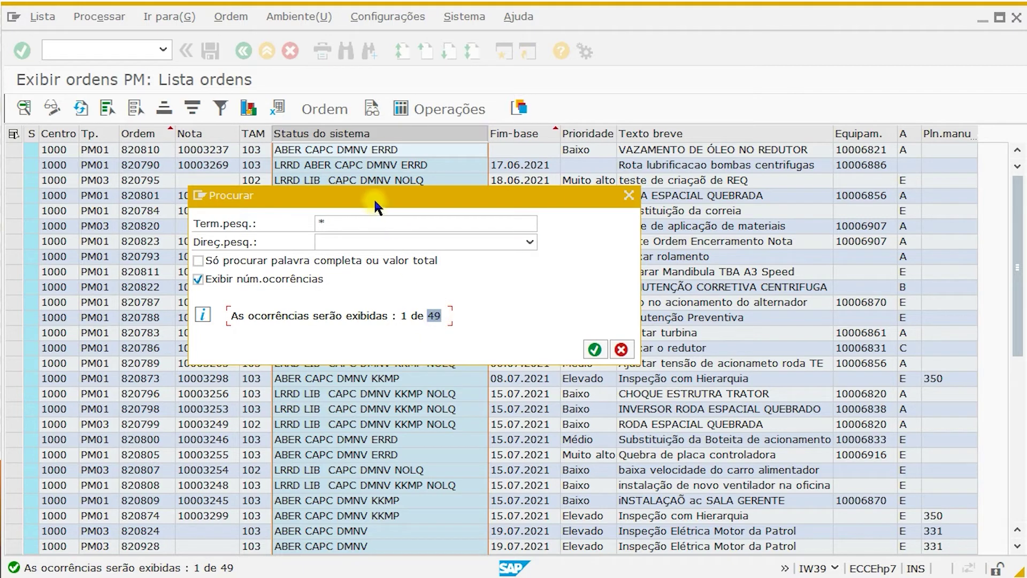
pyautogui.moveTo(374, 198); pyautogui.dragTo(682, 193)
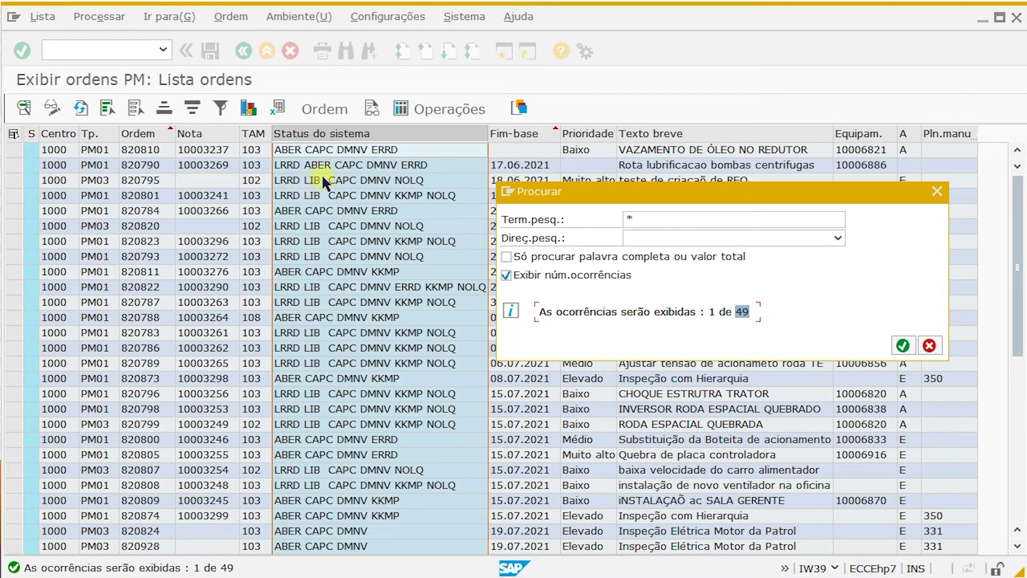
# - Search the Status do sistema column for lib, still counting the occurrences
pyautogui.click(638, 218)
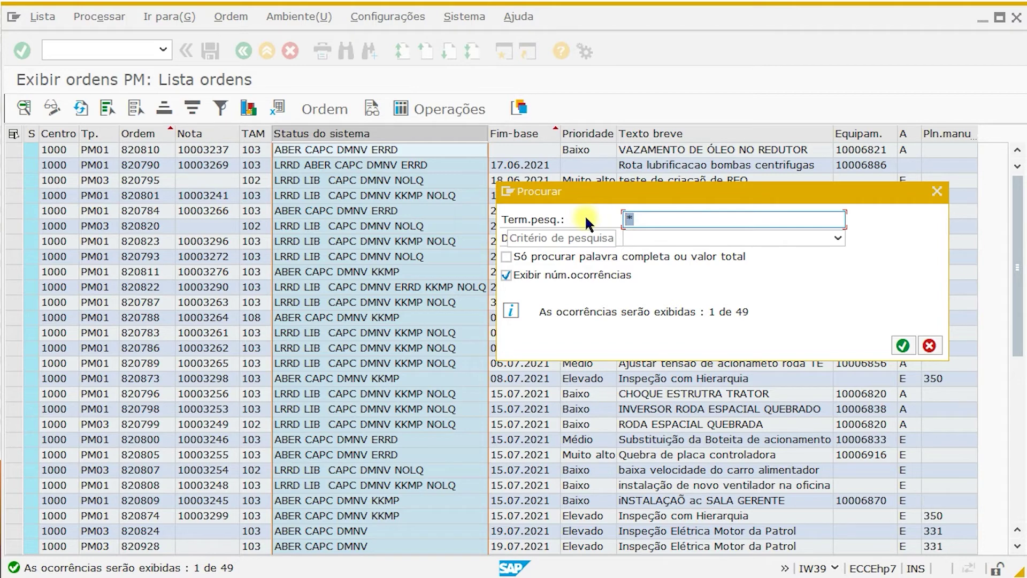
pyautogui.write('lib')
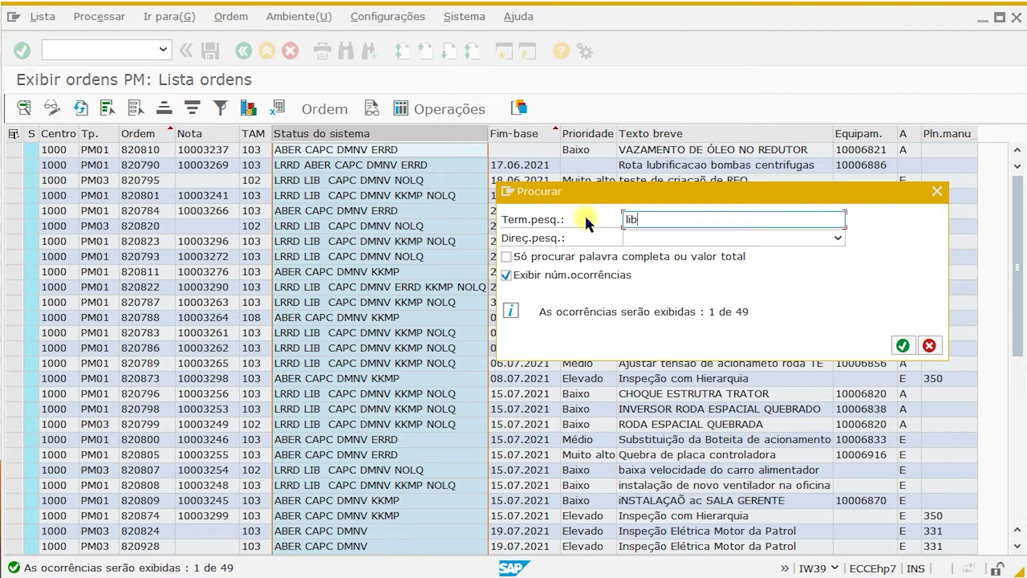
pyautogui.press('Return')
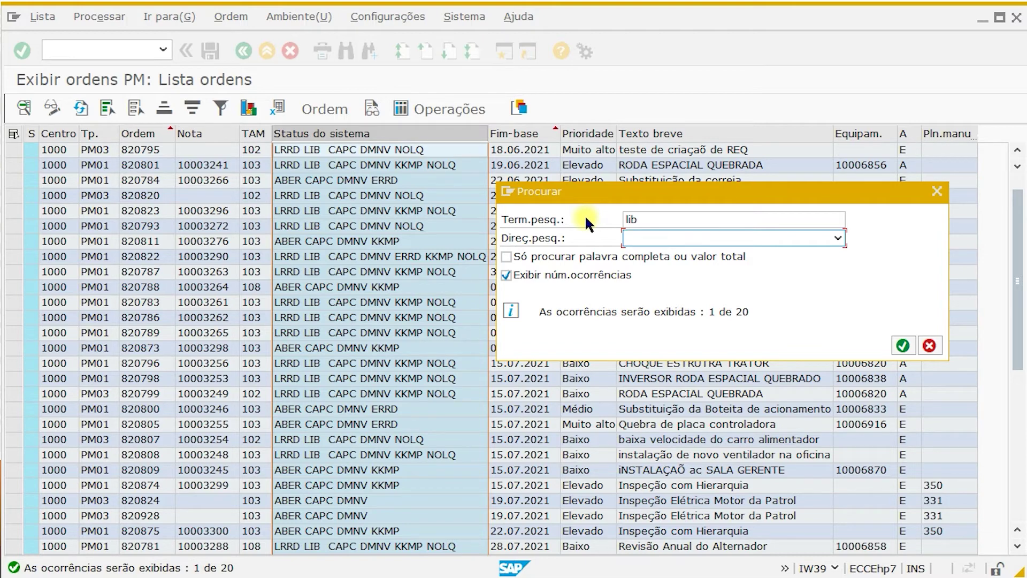
# - Search the Status do sistema column for aber with occurrences counted, and close the search
pyautogui.doubleClick(639, 222)
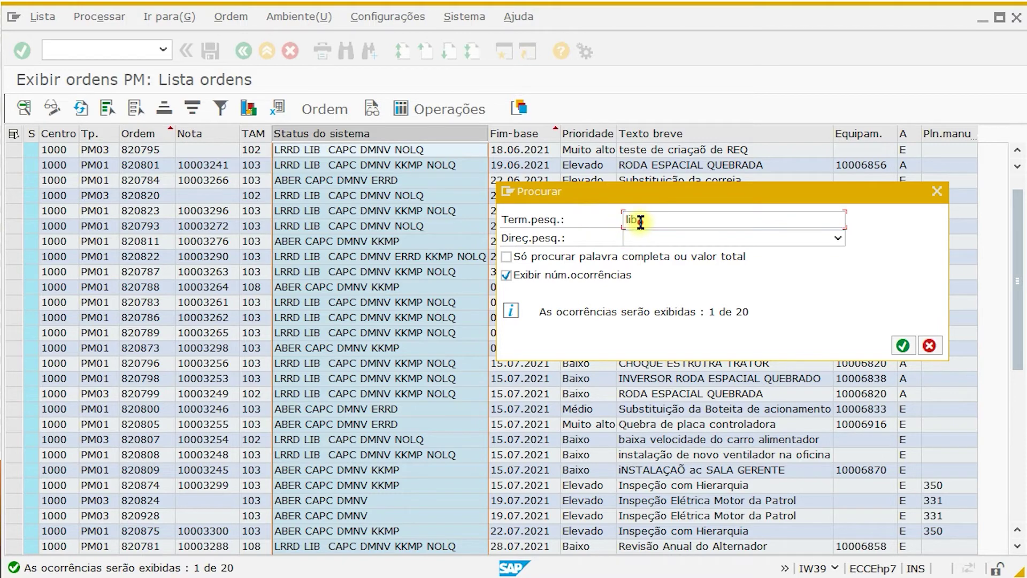
pyautogui.write('aber')
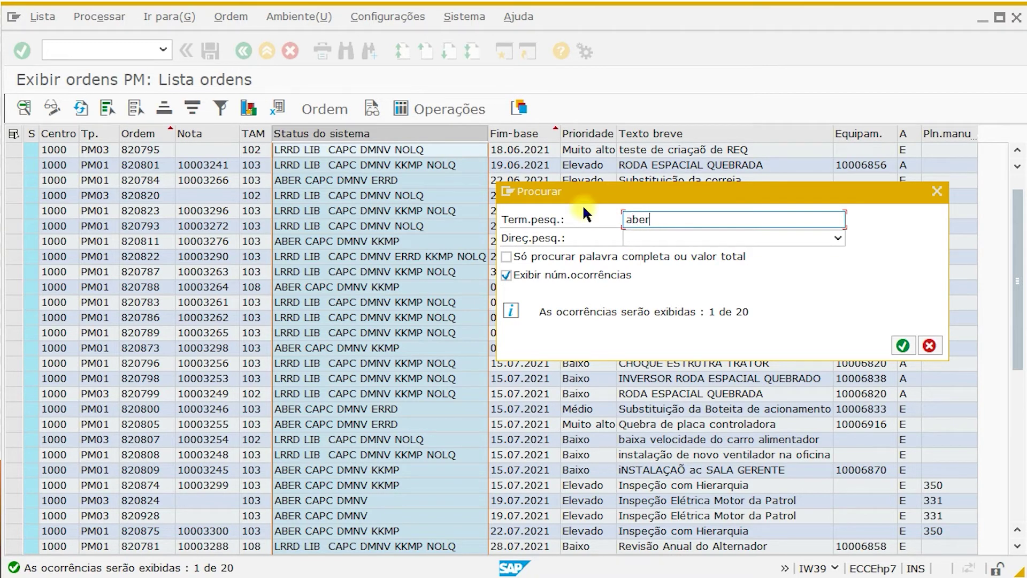
pyautogui.press('Return')
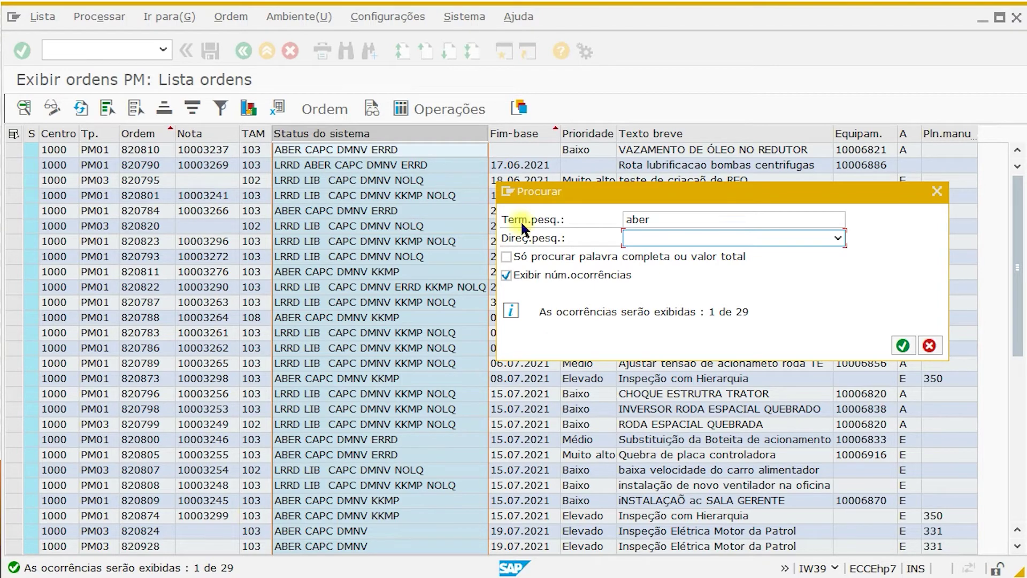
pyautogui.moveTo(642, 193); pyautogui.dragTo(495, 288)
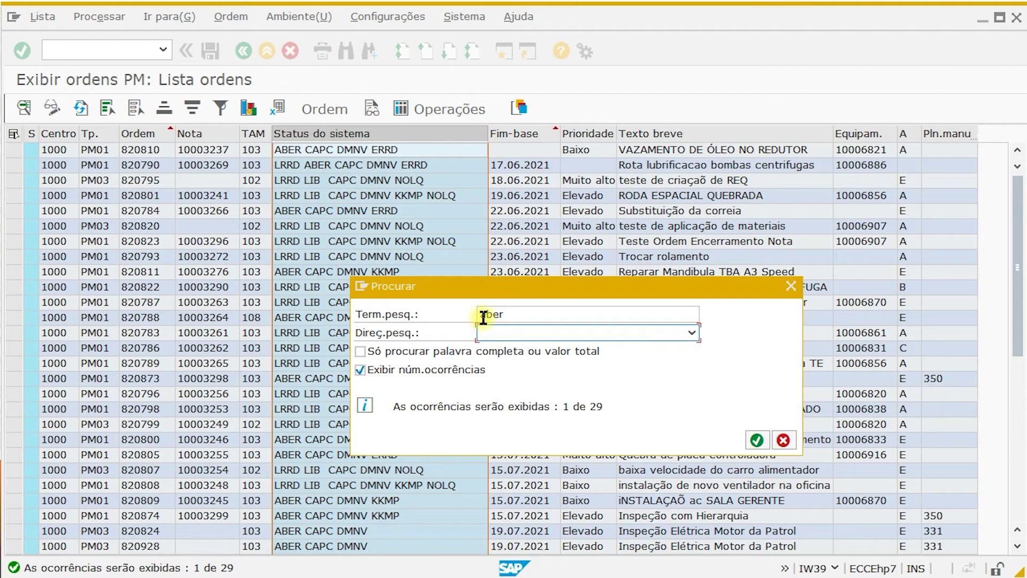
pyautogui.click(360, 371)
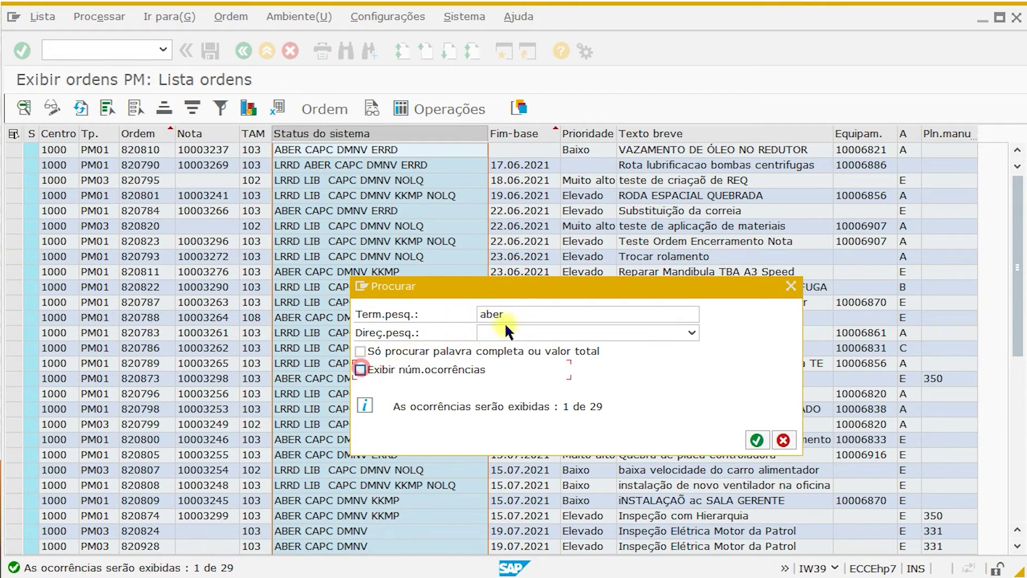
pyautogui.doubleClick(491, 314)
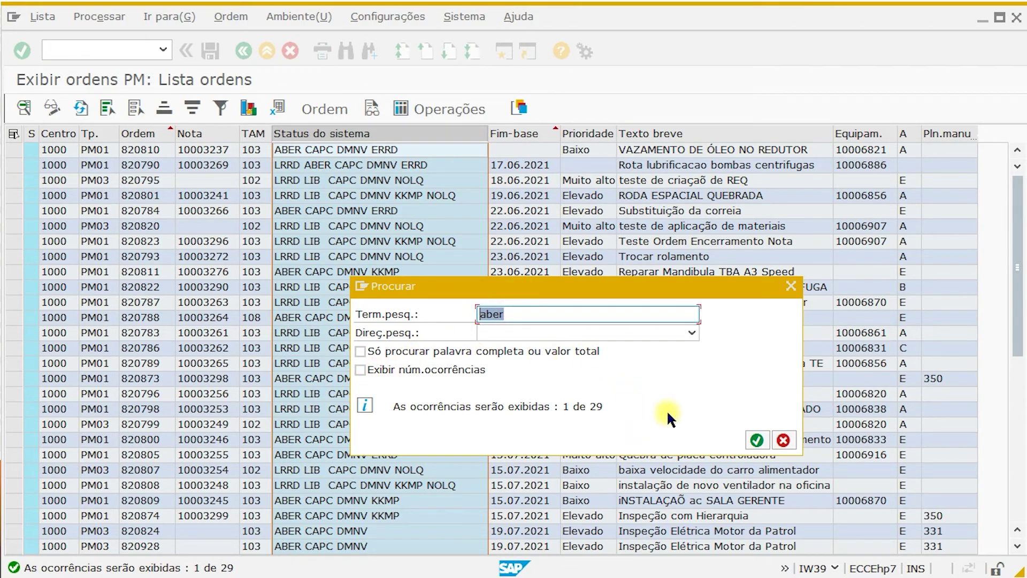
pyautogui.press('BackSpace')
pyautogui.click(784, 440)
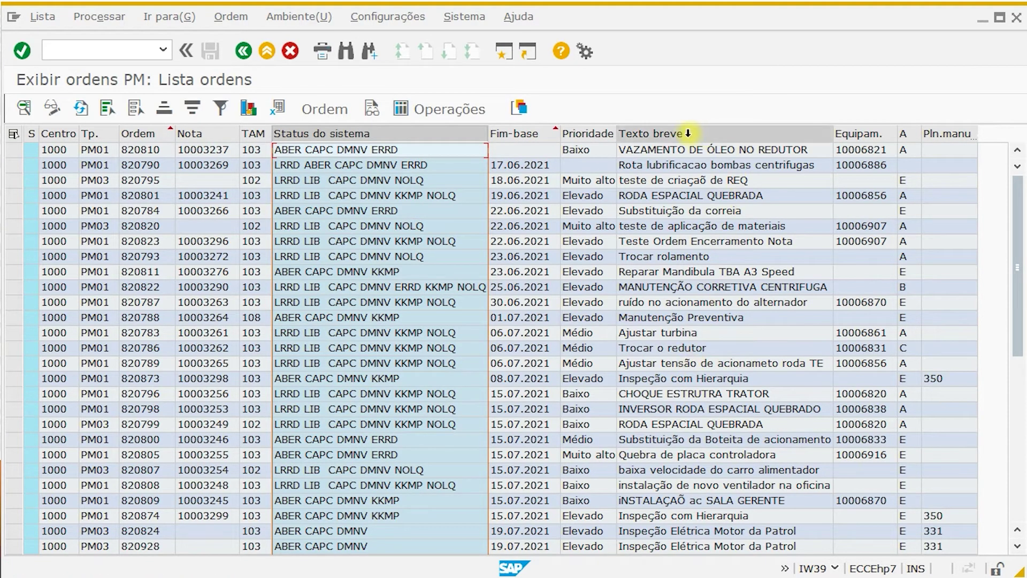
# - Search the Texto breve column for sala gerente, check for further occurrences and close the search
pyautogui.click(688, 133)
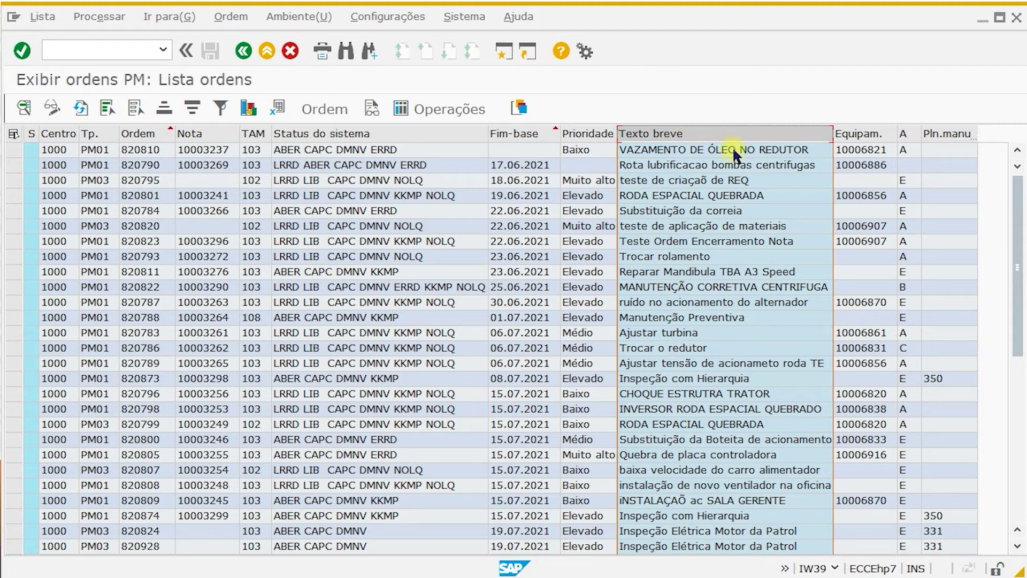
pyautogui.click(346, 52)
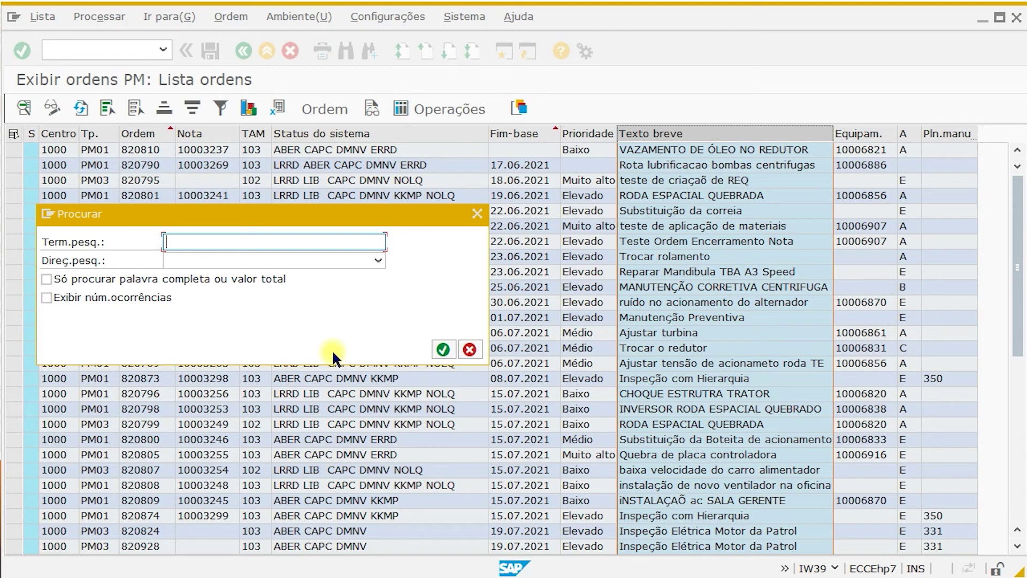
pyautogui.write('sala gerente')
pyautogui.click(443, 351)
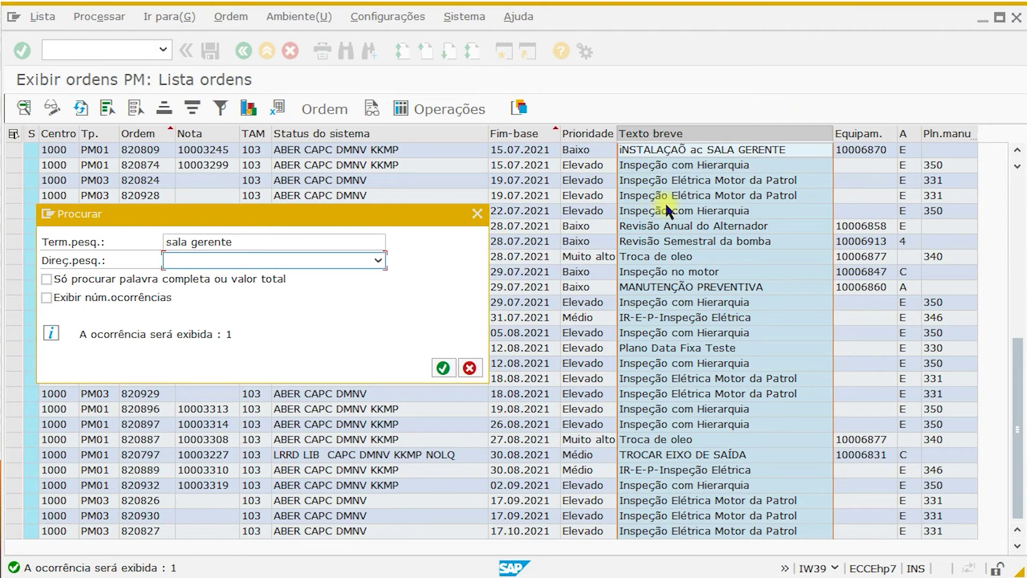
pyautogui.click(445, 368)
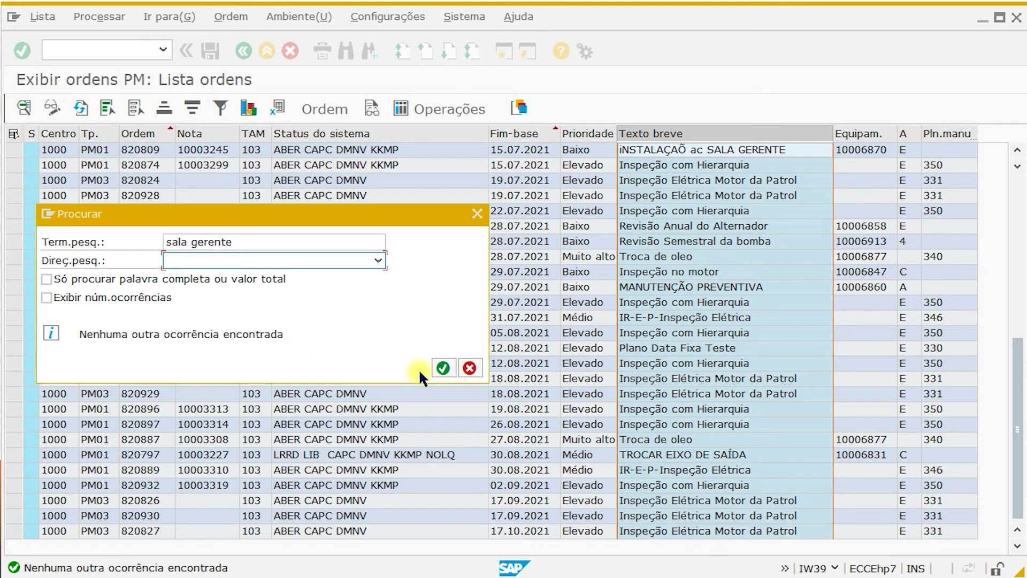
pyautogui.click(470, 367)
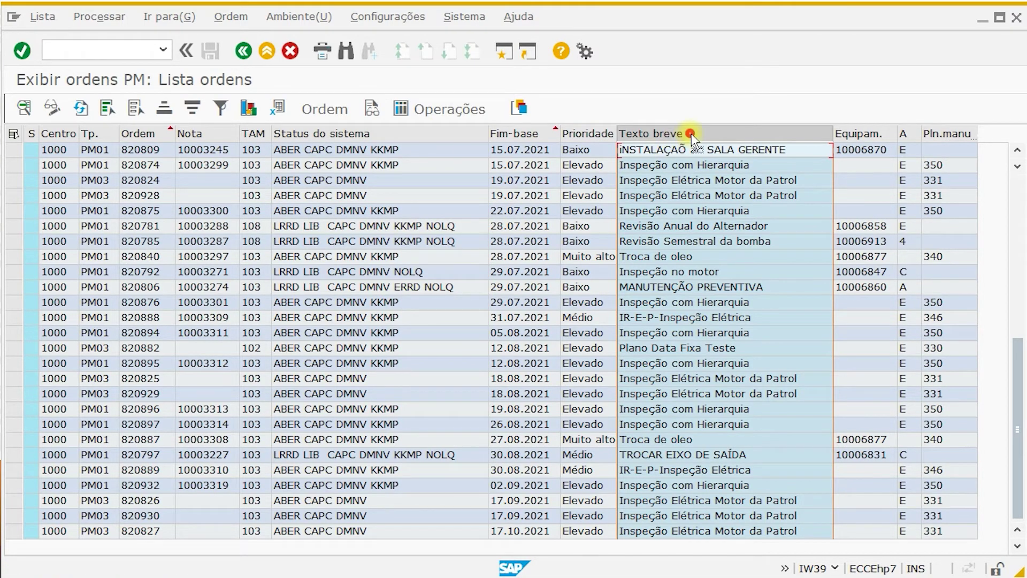
# - Search the Texto breve column for revisão, go through all its occurrences and close the search
pyautogui.click(346, 50)
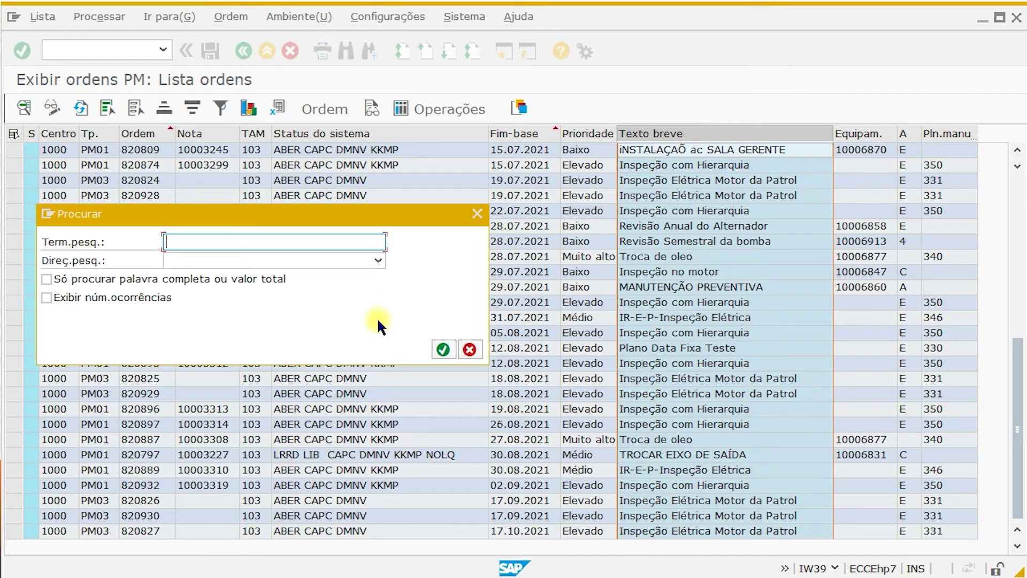
pyautogui.write('revisão')
pyautogui.press('Return')
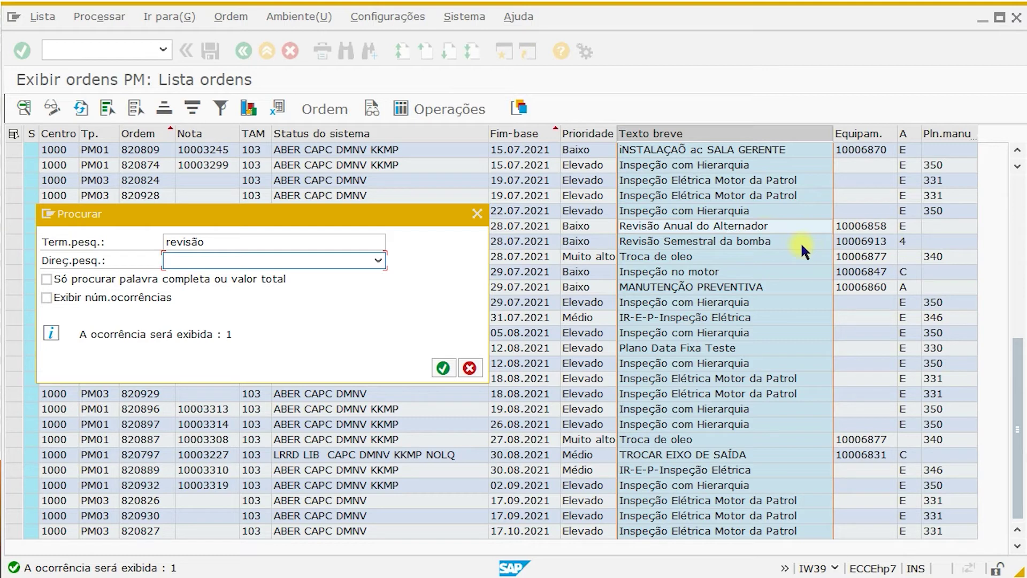
pyautogui.press('Return')
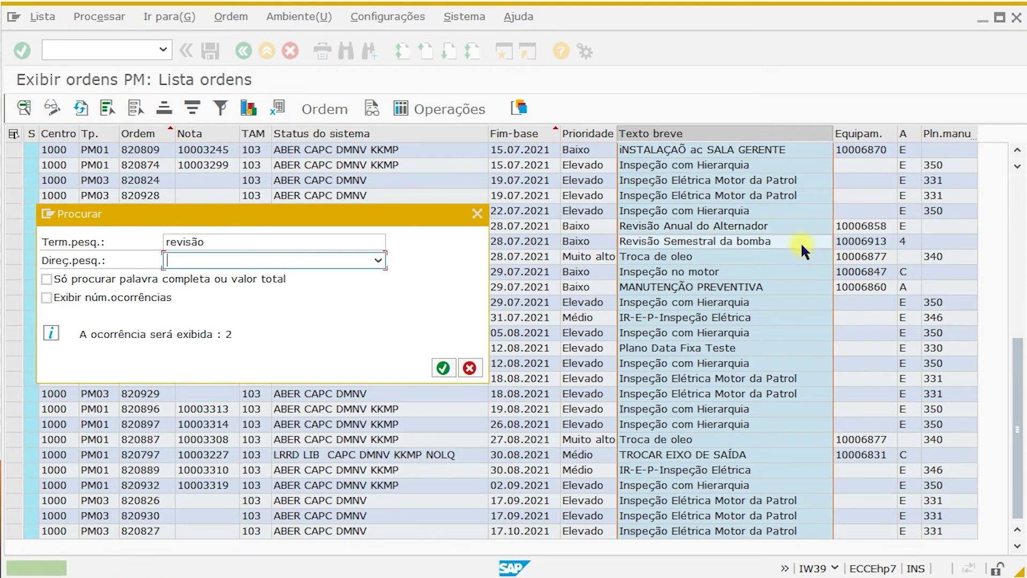
pyautogui.press('Return')
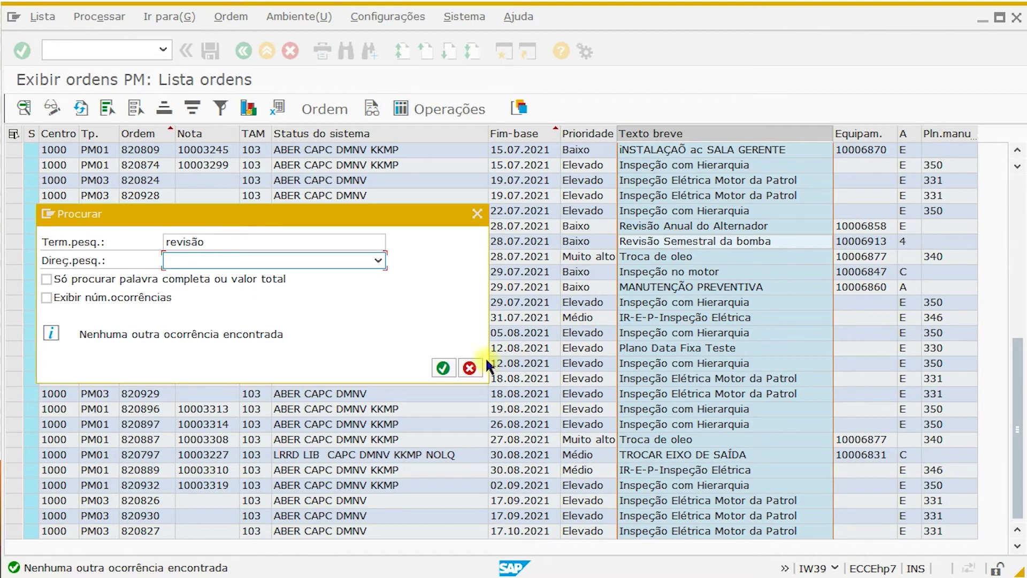
pyautogui.click(470, 368)
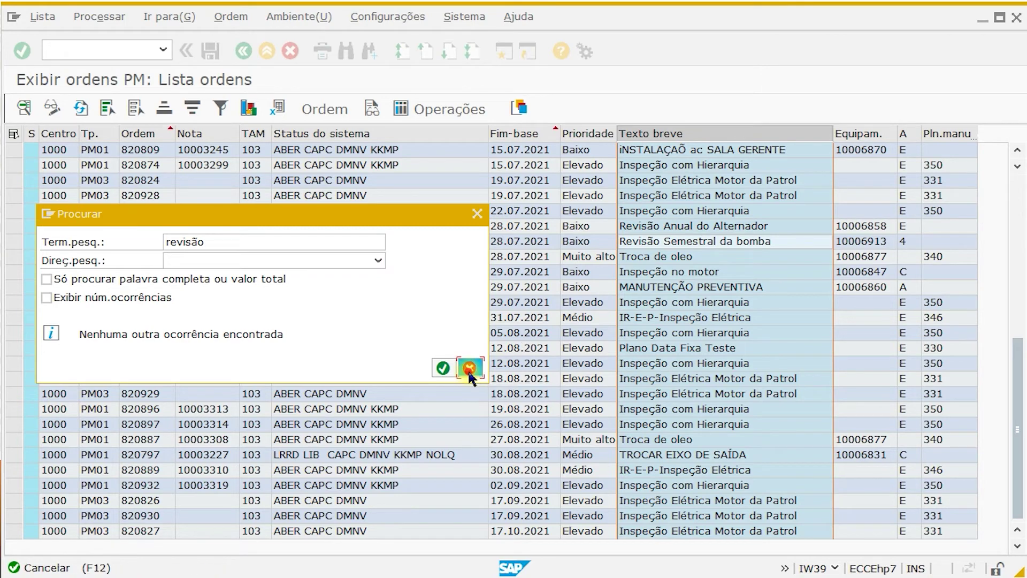
pyautogui.click(585, 133)
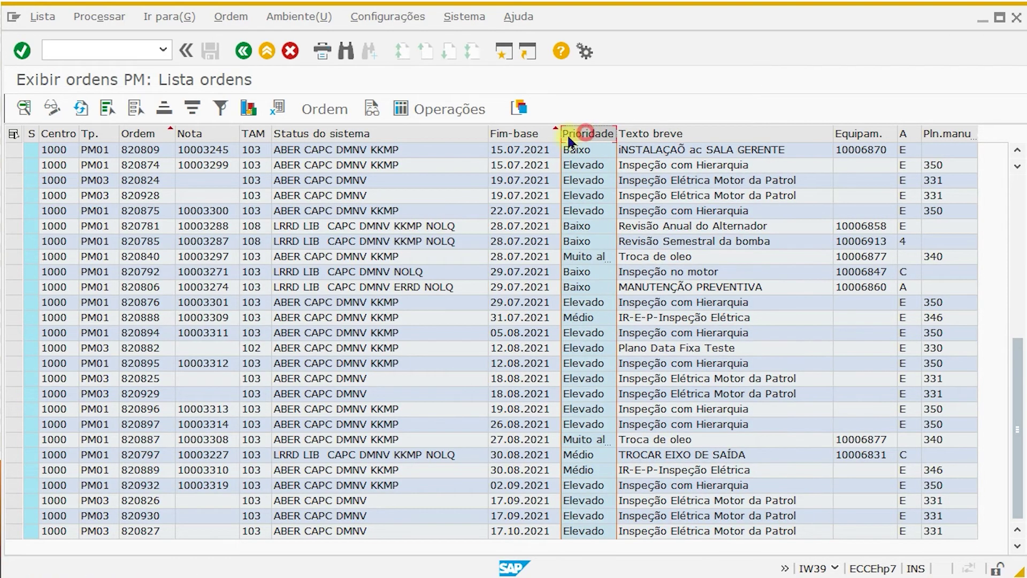
pyautogui.click(520, 135)
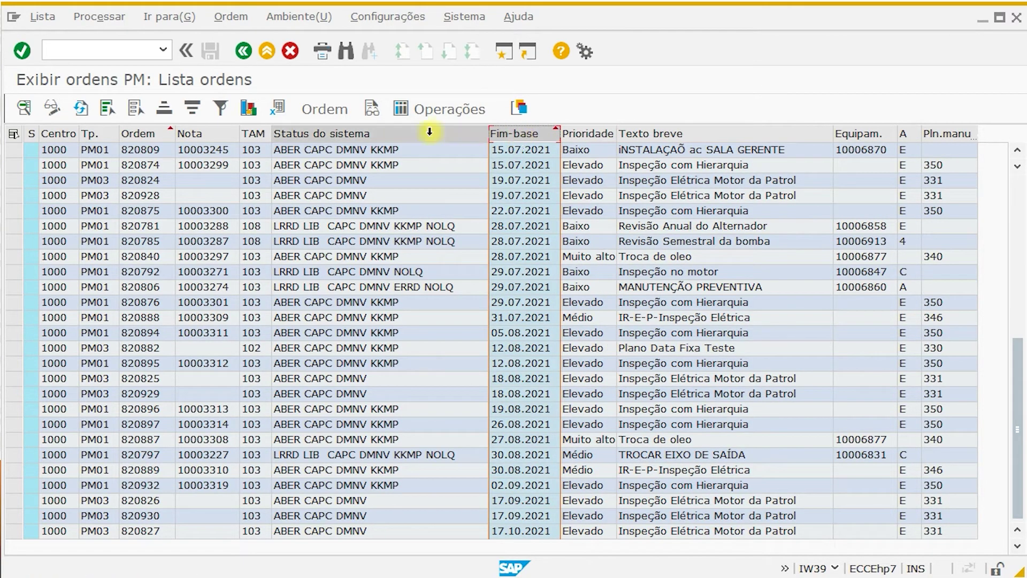
pyautogui.click(332, 135)
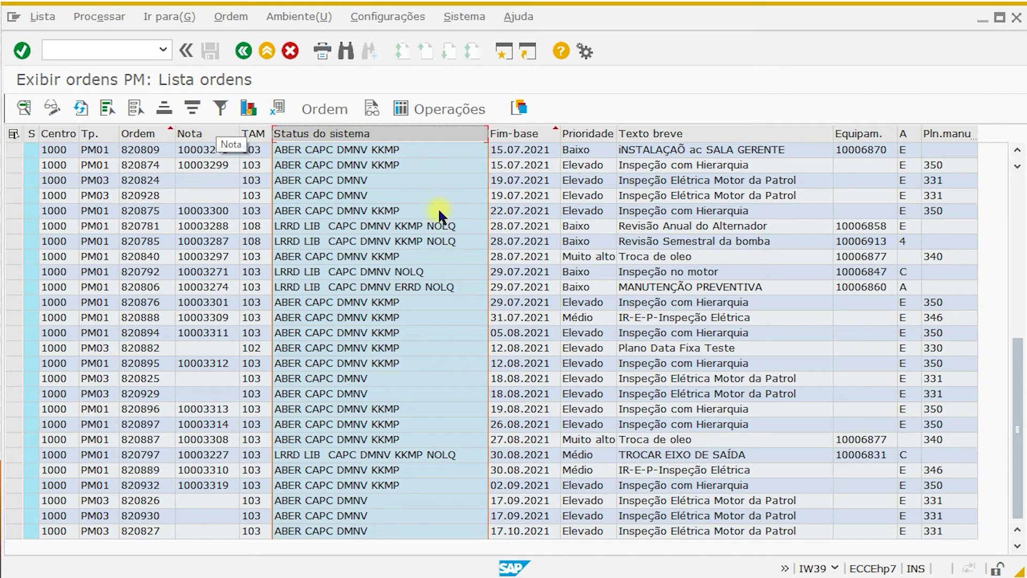
pyautogui.click(378, 241)
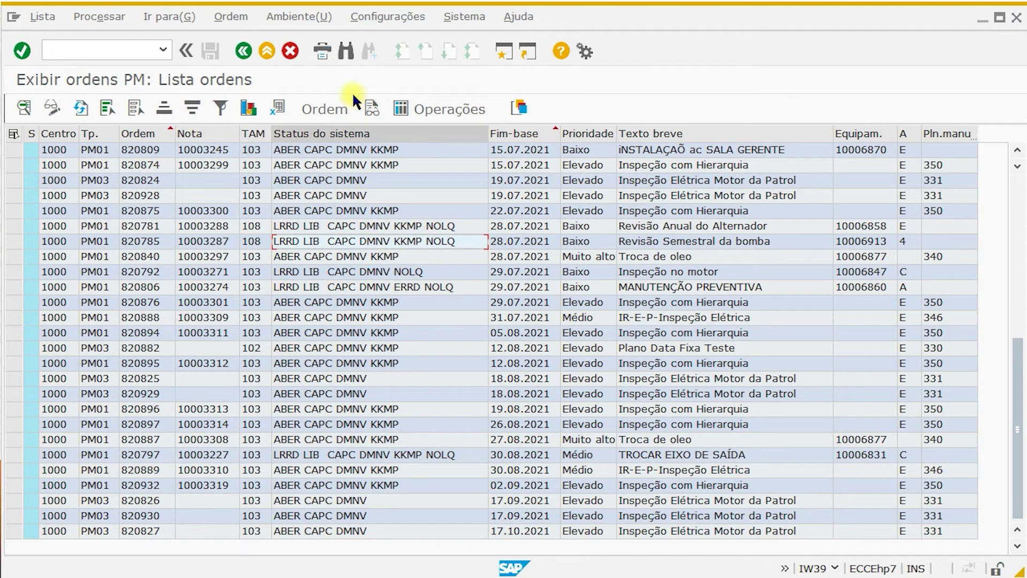
# - Search the Status do sistema column for aber as a complete word or total value only, and close the search
pyautogui.click(380, 129)
pyautogui.click(347, 52)
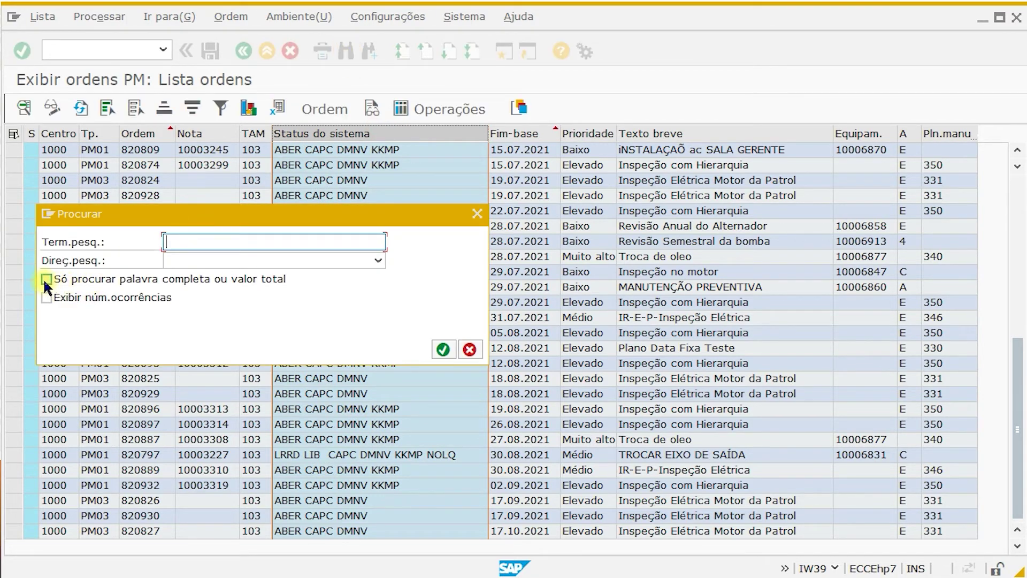
pyautogui.click(46, 280)
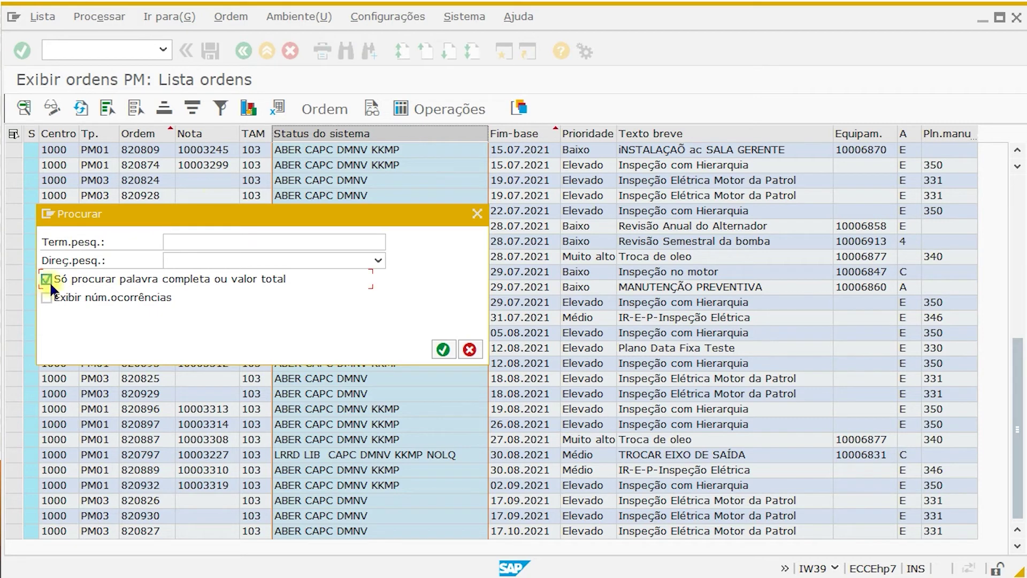
pyautogui.click(180, 243)
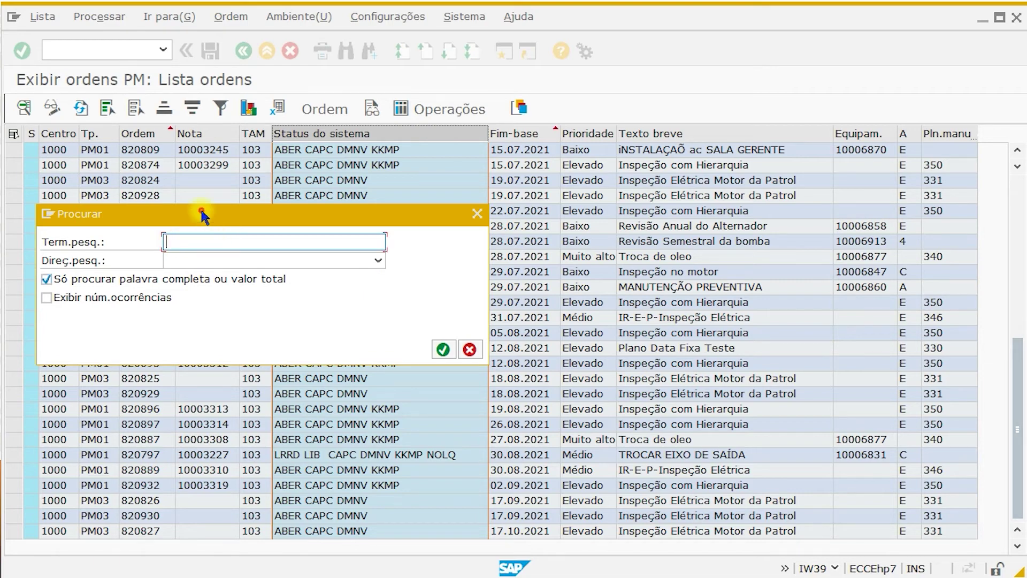
pyautogui.moveTo(202, 216); pyautogui.dragTo(571, 201)
pyautogui.write('abert')
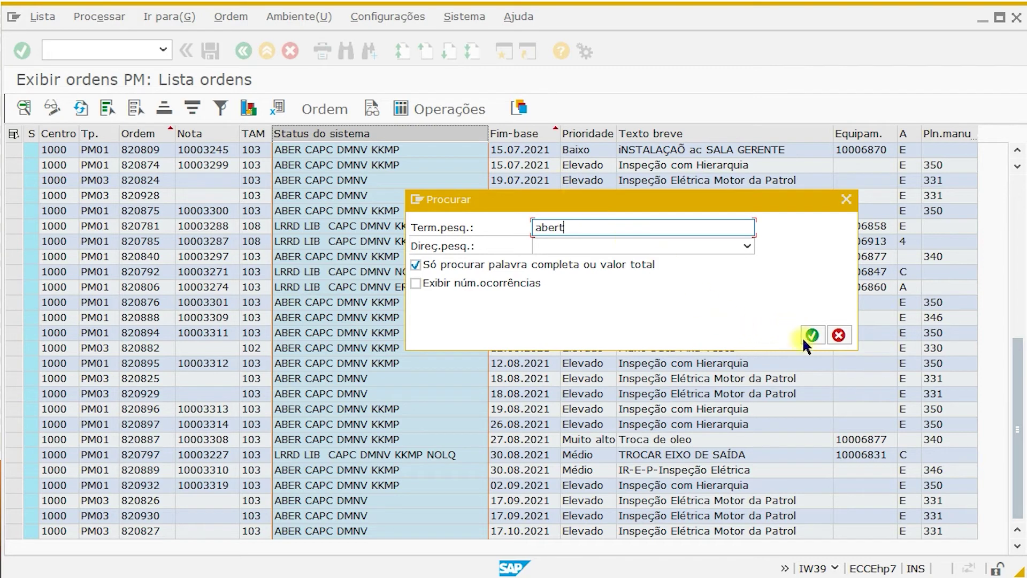
pyautogui.press('BackSpace')
pyautogui.click(807, 335)
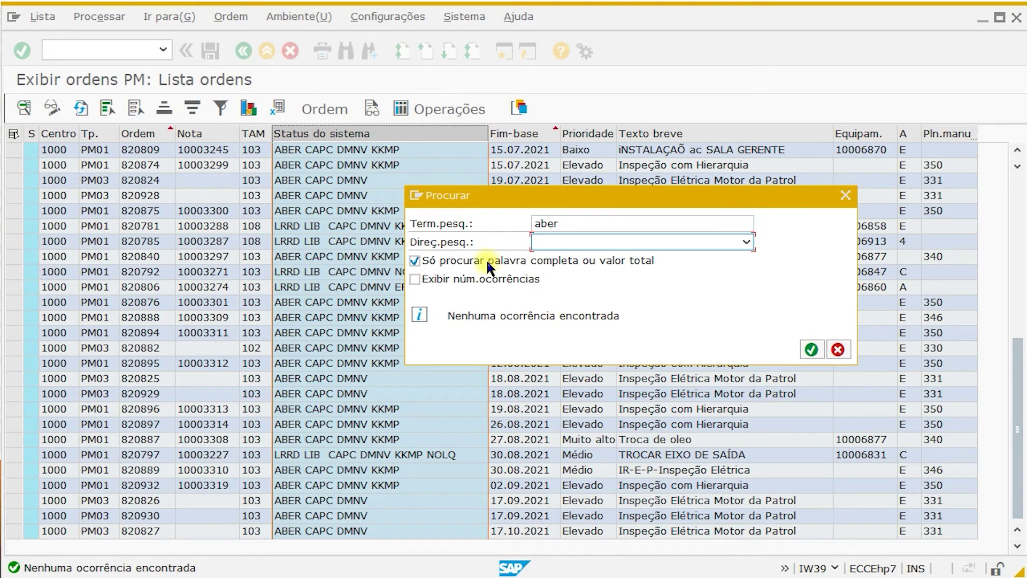
pyautogui.moveTo(631, 189); pyautogui.dragTo(279, 160)
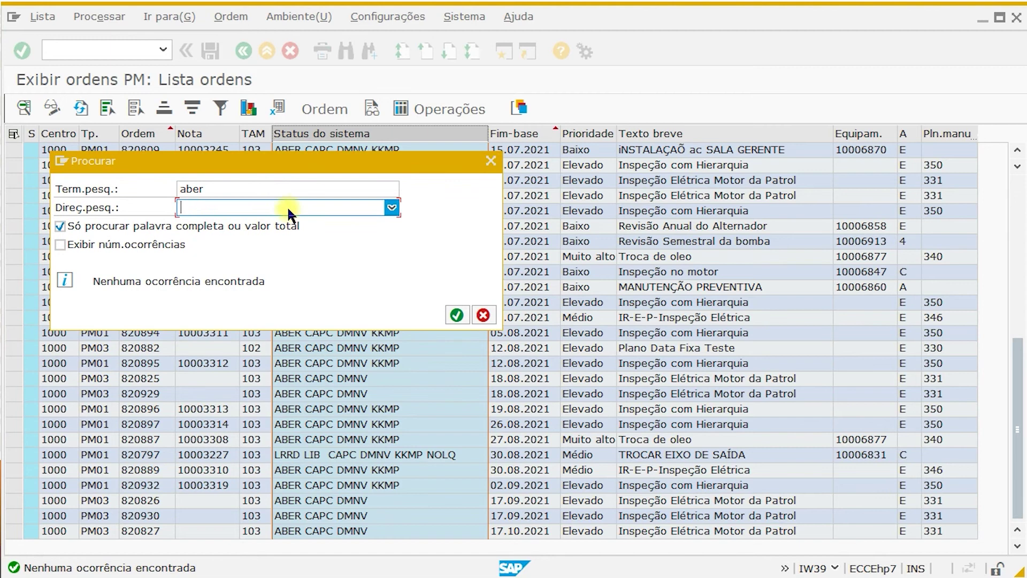
pyautogui.click(483, 315)
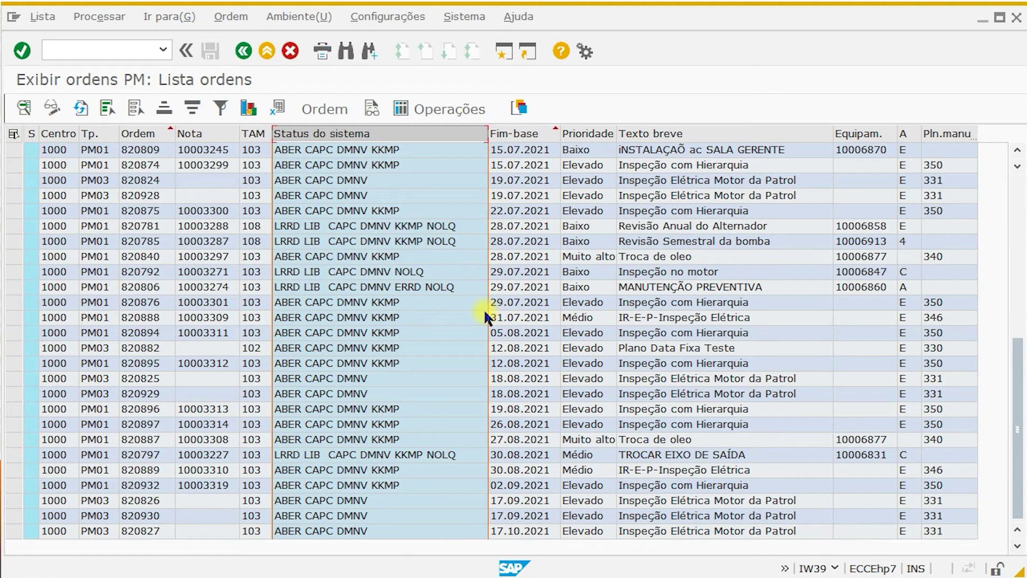
pyautogui.click(347, 333)
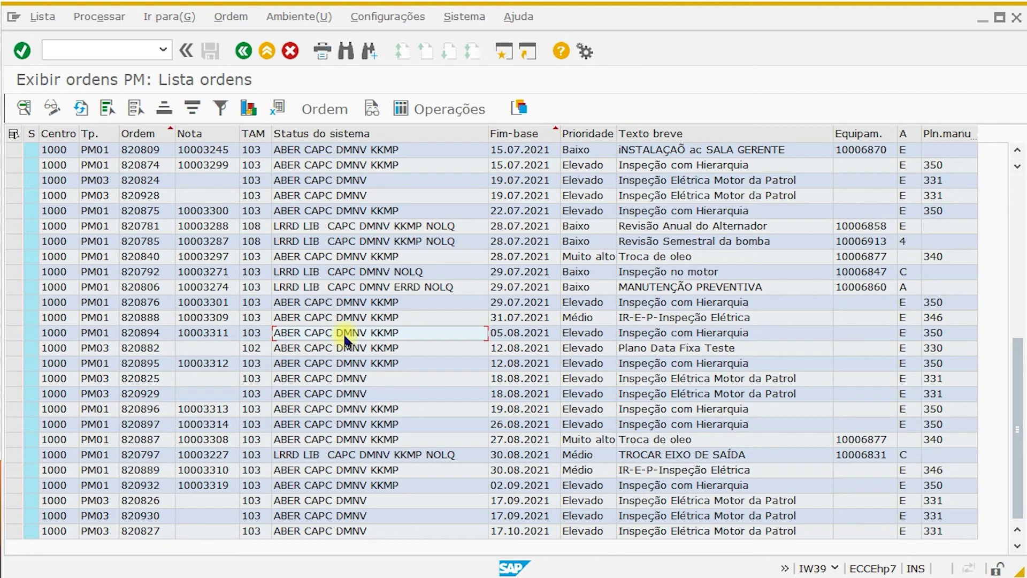
# - Start exporting the order list to a spreadsheet, with the number of key columns set to 1
pyautogui.moveTo(1019, 384); pyautogui.dragTo(1014, 159)
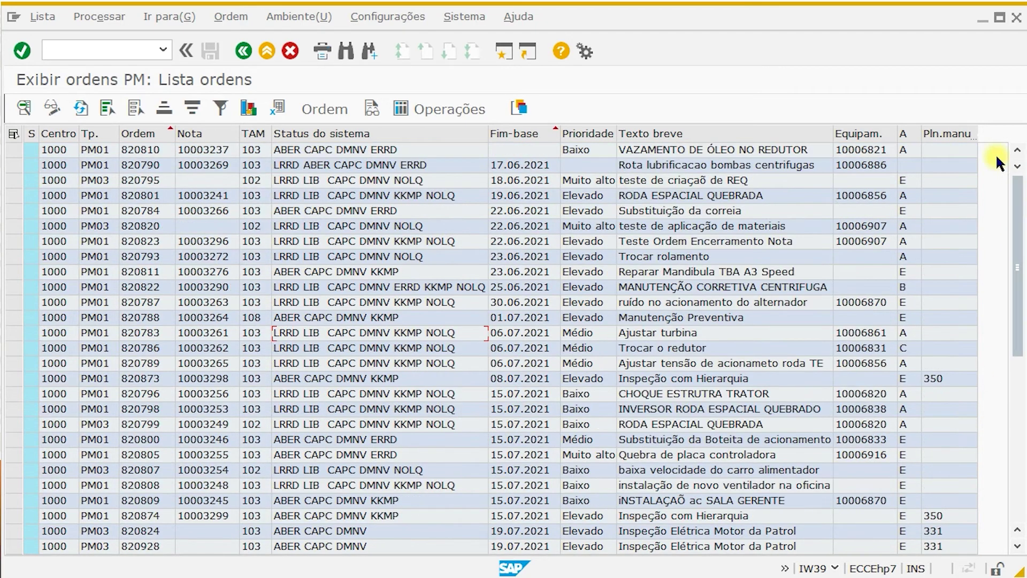
pyautogui.click(345, 260)
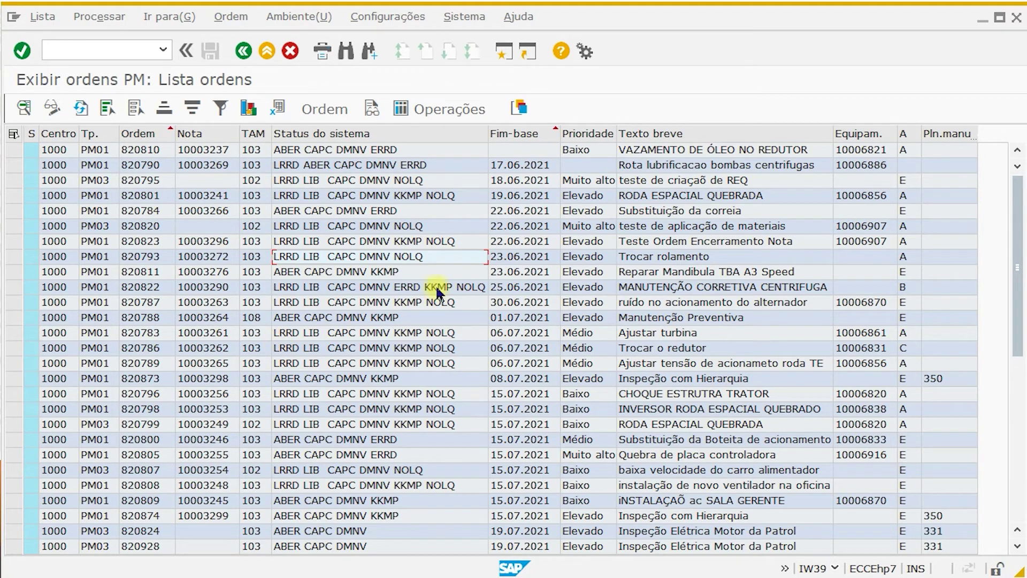
pyautogui.click(276, 109)
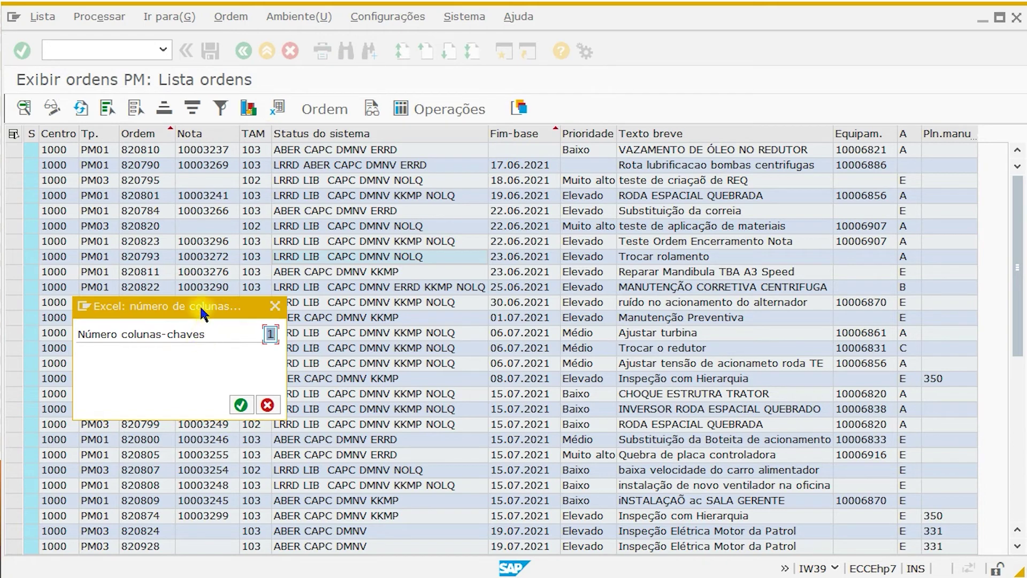
pyautogui.moveTo(201, 304); pyautogui.dragTo(264, 212)
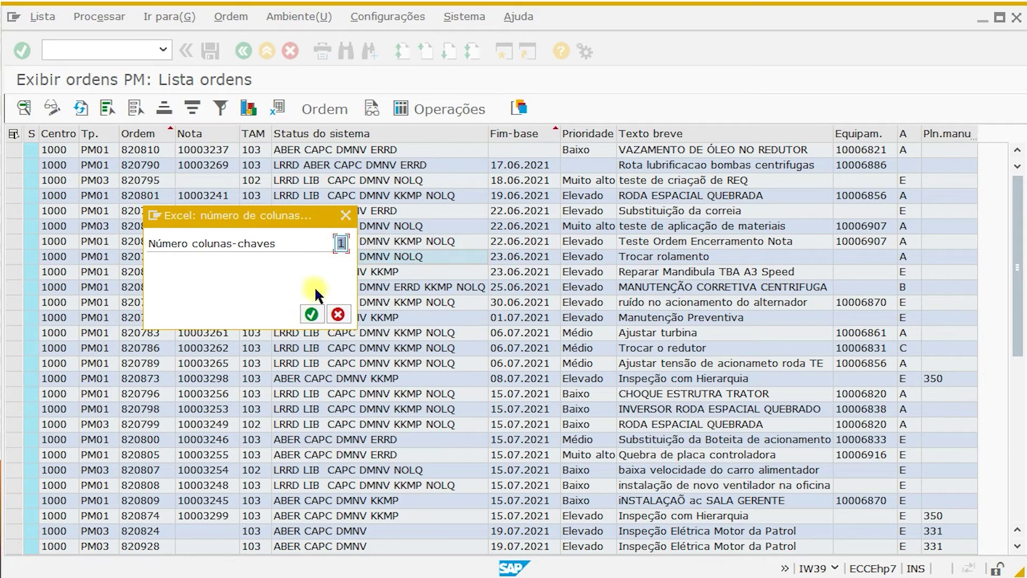
pyautogui.click(312, 314)
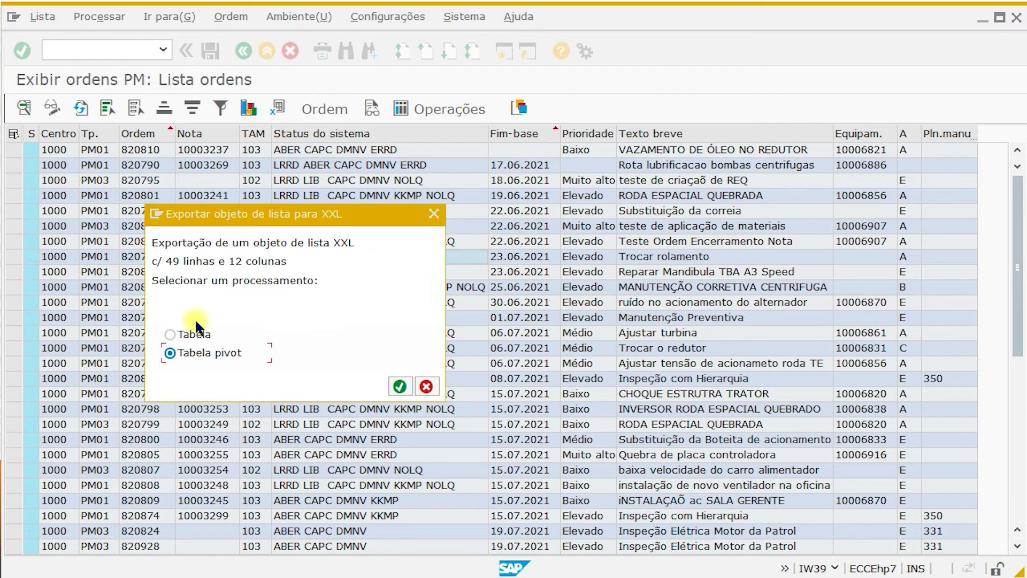
# - Choose Tabela pivot over Tabela as the processing type and export the list to Microsoft Excel
pyautogui.click(171, 334)
pyautogui.click(171, 333)
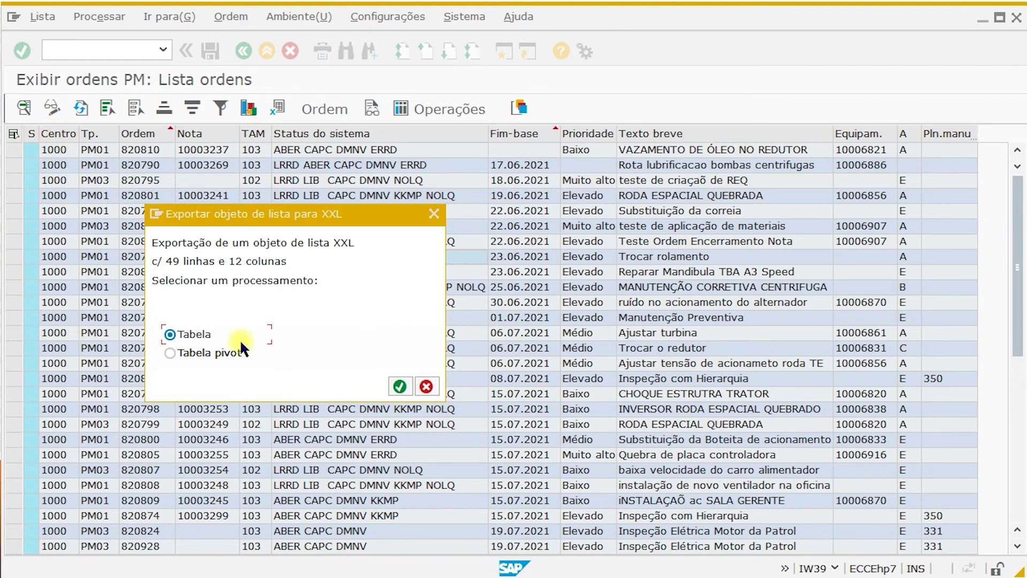
pyautogui.click(170, 354)
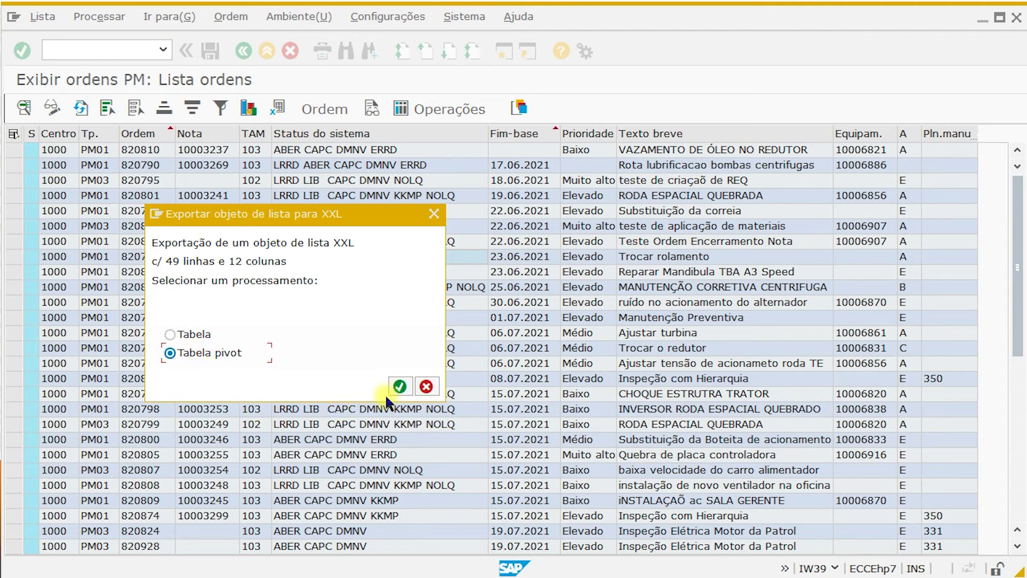
pyautogui.click(401, 384)
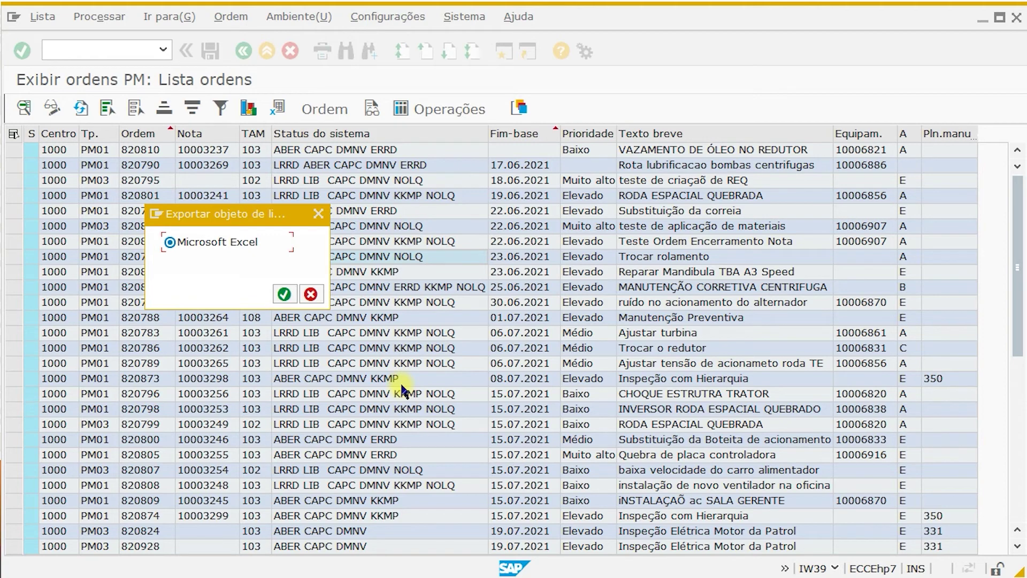
pyautogui.click(286, 295)
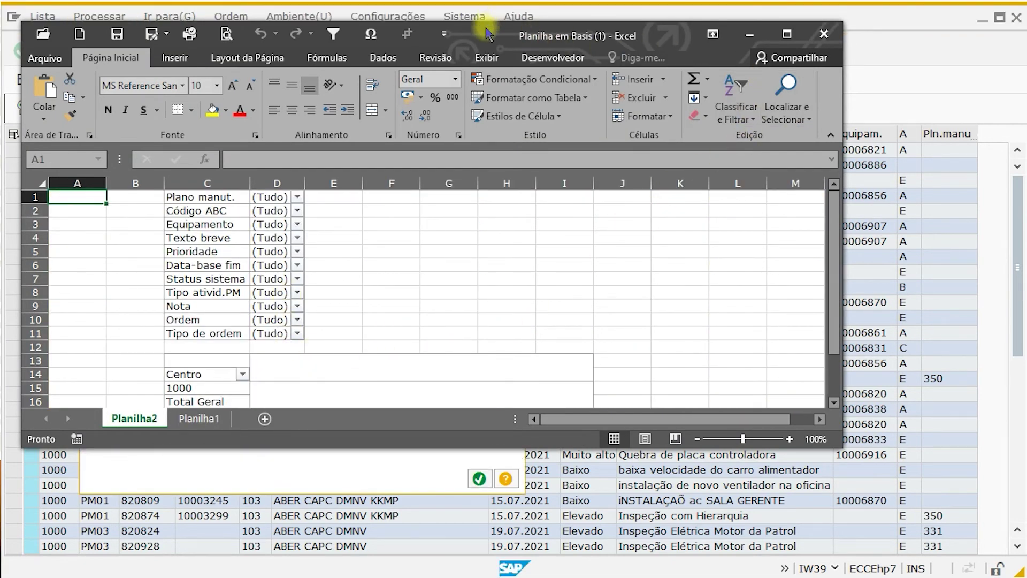
# - Enlarge the Excel window to fill the screen and view the exported order data on Planilha1
pyautogui.moveTo(488, 34); pyautogui.dragTo(472, 18)
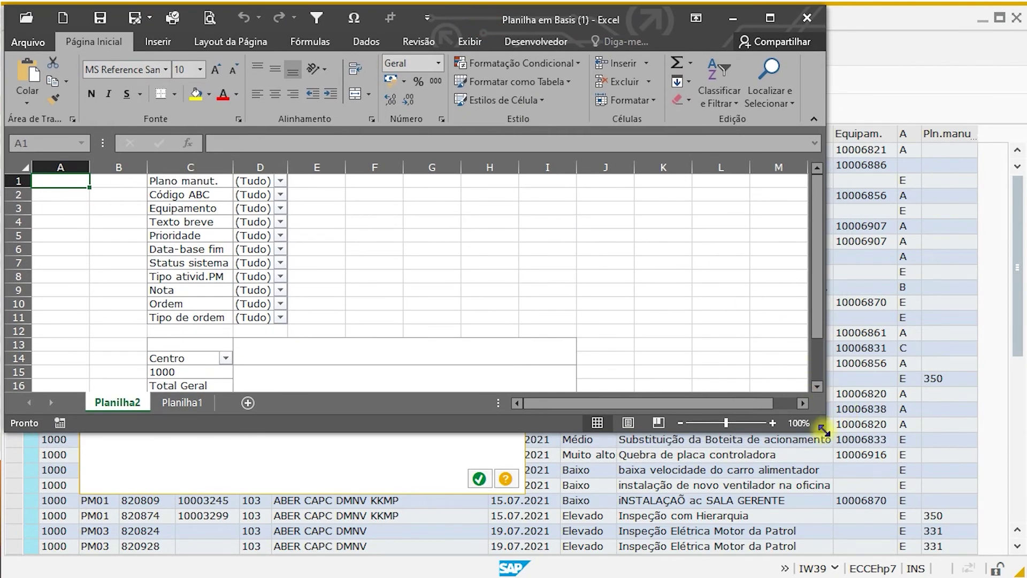
pyautogui.moveTo(824, 429); pyautogui.dragTo(1026, 576)
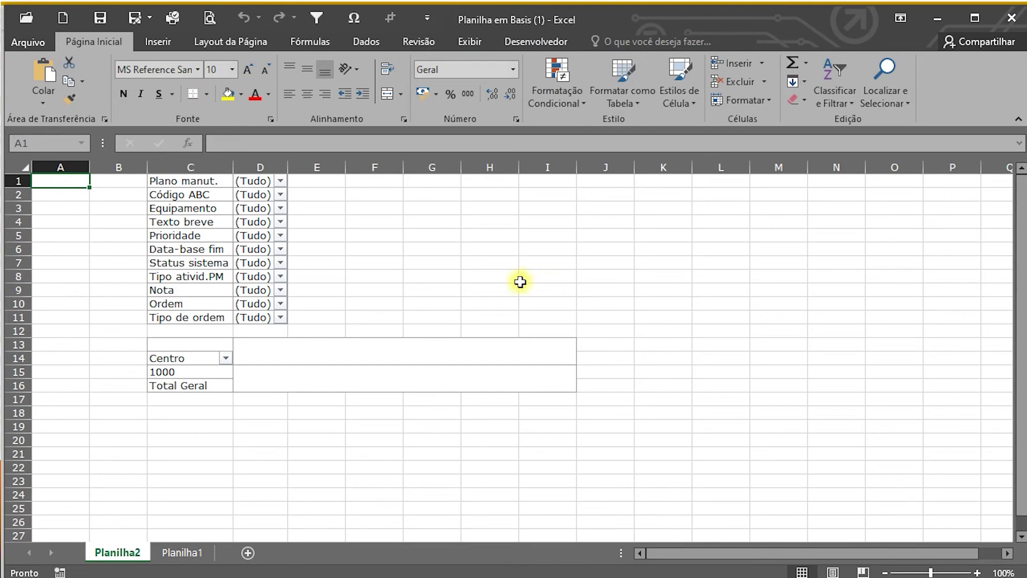
pyautogui.click(182, 553)
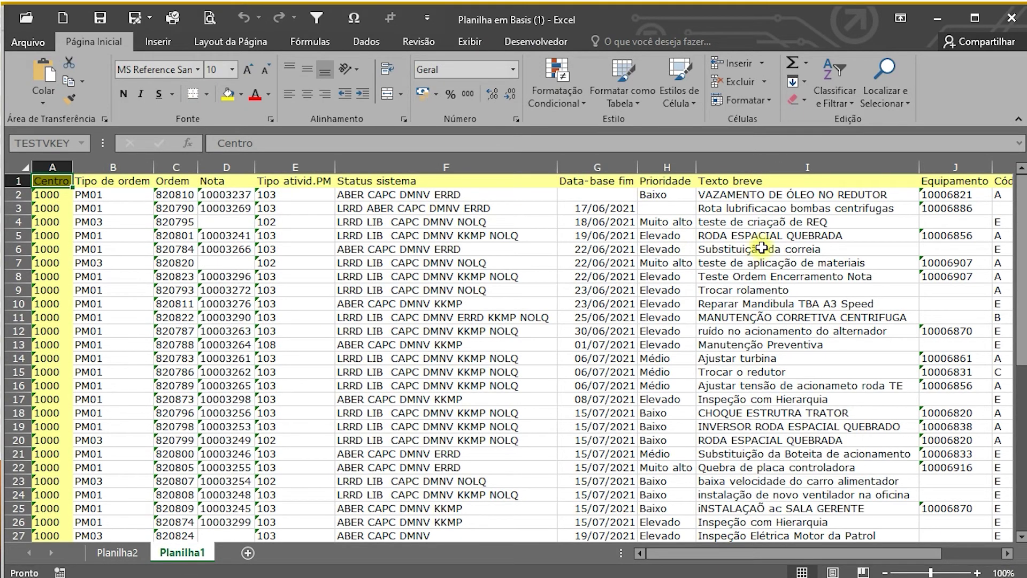
# - Filter the pivot table on Planilha2 by Código ABC A
pyautogui.click(118, 553)
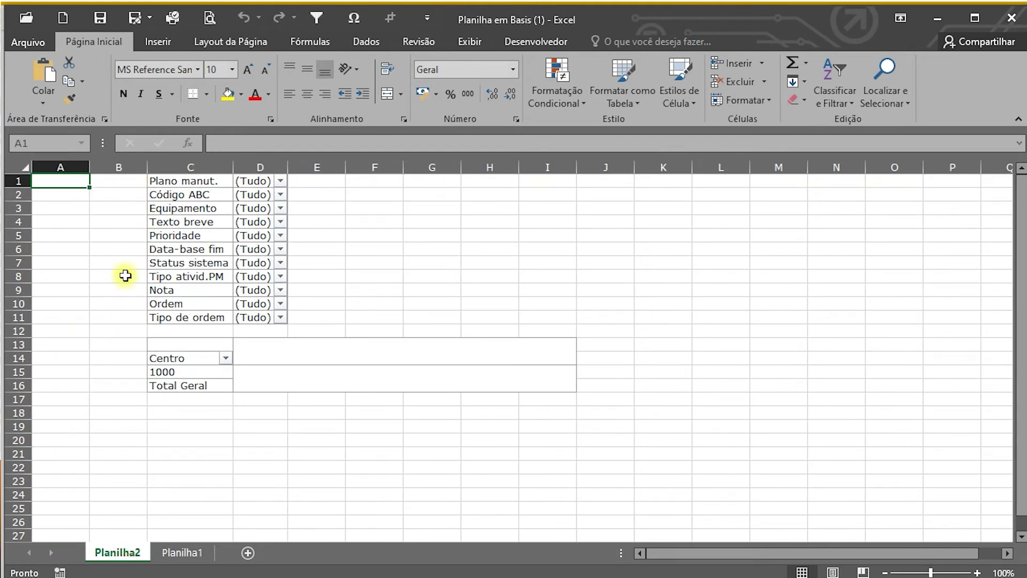
pyautogui.click(280, 194)
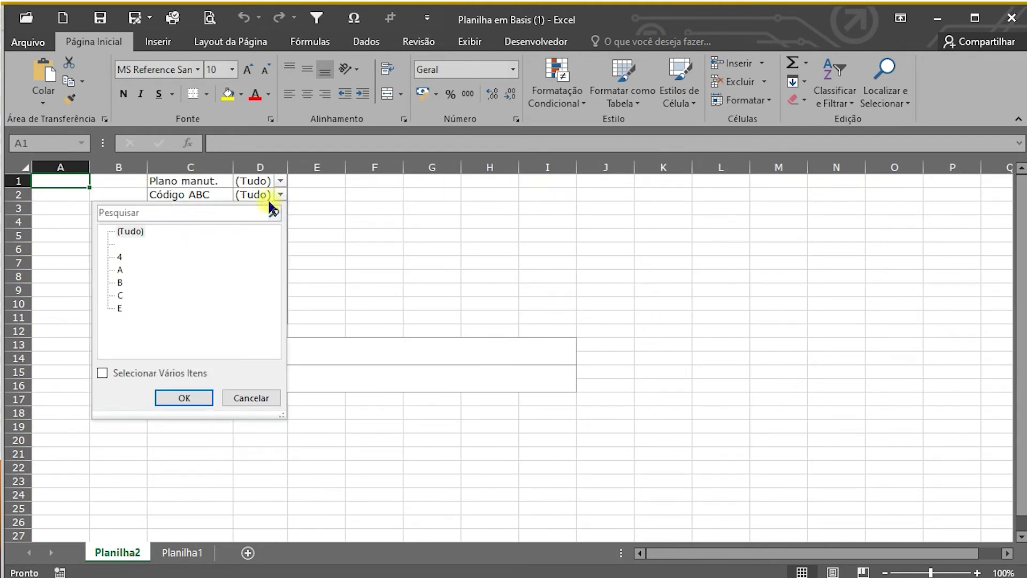
pyautogui.click(120, 270)
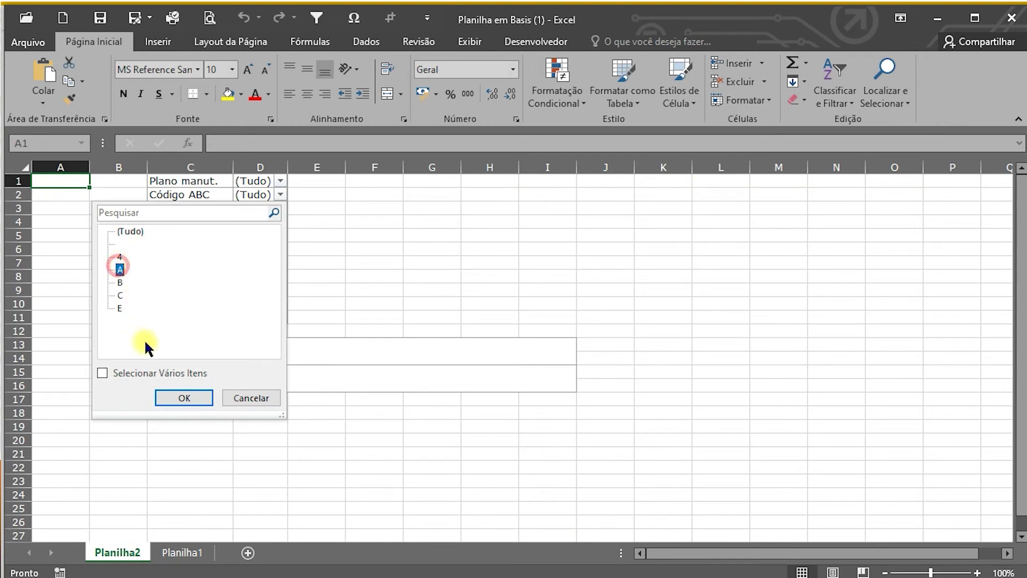
pyautogui.click(178, 397)
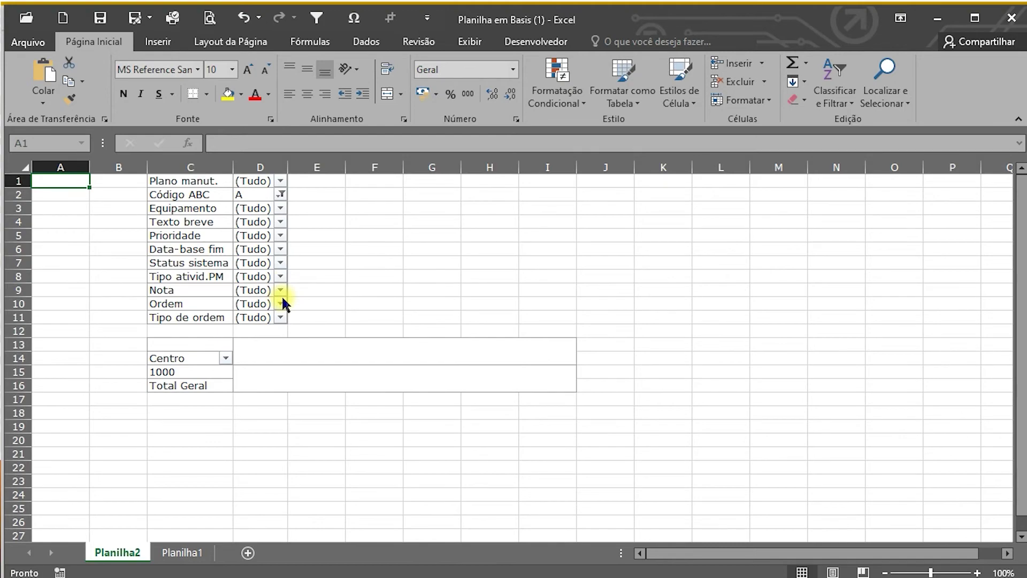
# - Show Planilha1, check the information dialog in SAP about saving the spreadsheet data, and return to Excel
pyautogui.click(182, 552)
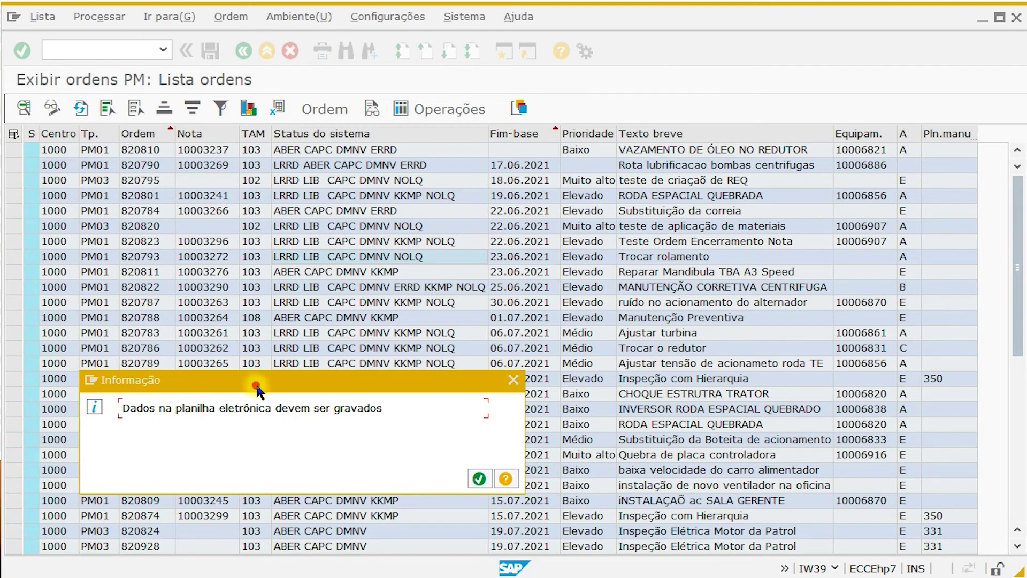
pyautogui.moveTo(257, 388); pyautogui.dragTo(307, 259)
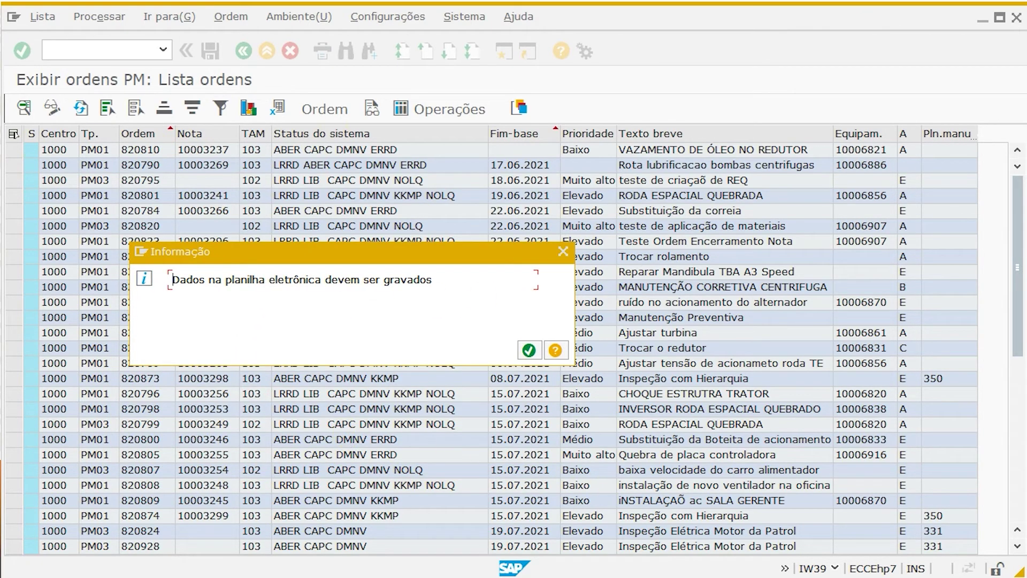
pyautogui.click(714, 577)
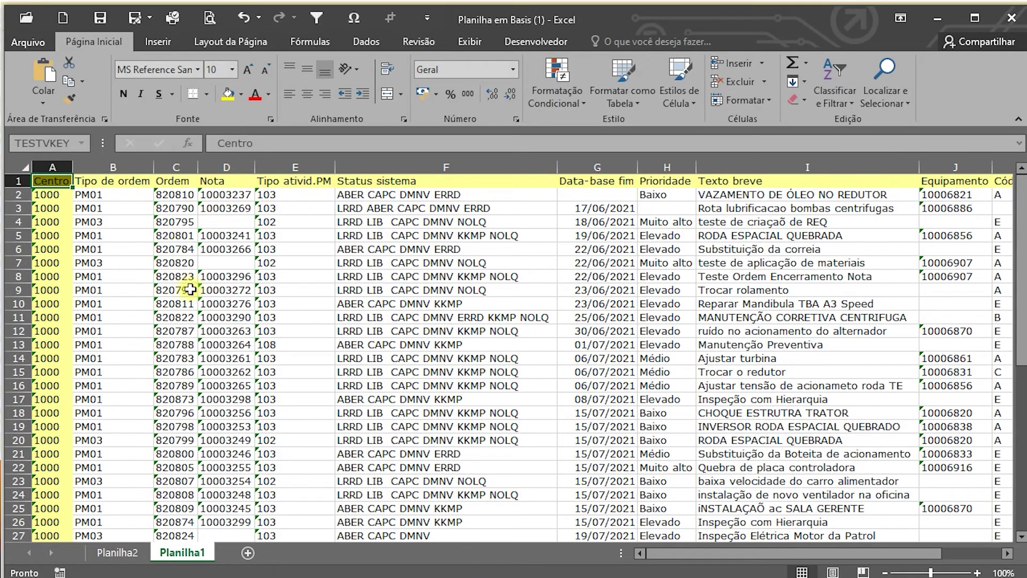
# - Fill cells E7:F15 on Planilha1 with yellow and set the text in cells I7:I19 to red
pyautogui.click(409, 320)
pyautogui.moveTo(464, 263); pyautogui.dragTo(282, 367)
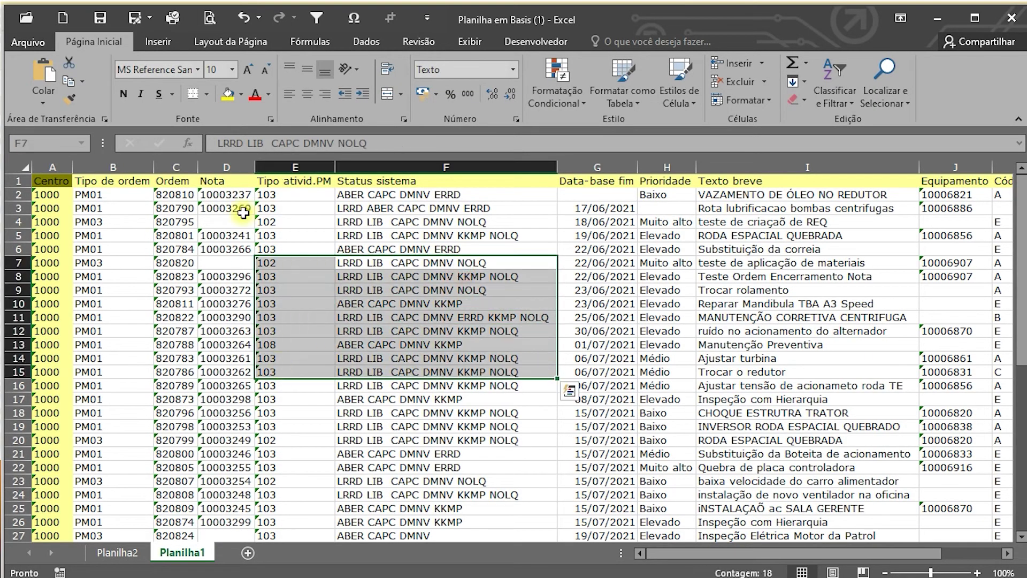
pyautogui.click(228, 94)
pyautogui.click(711, 261)
pyautogui.moveTo(728, 301); pyautogui.dragTo(802, 427)
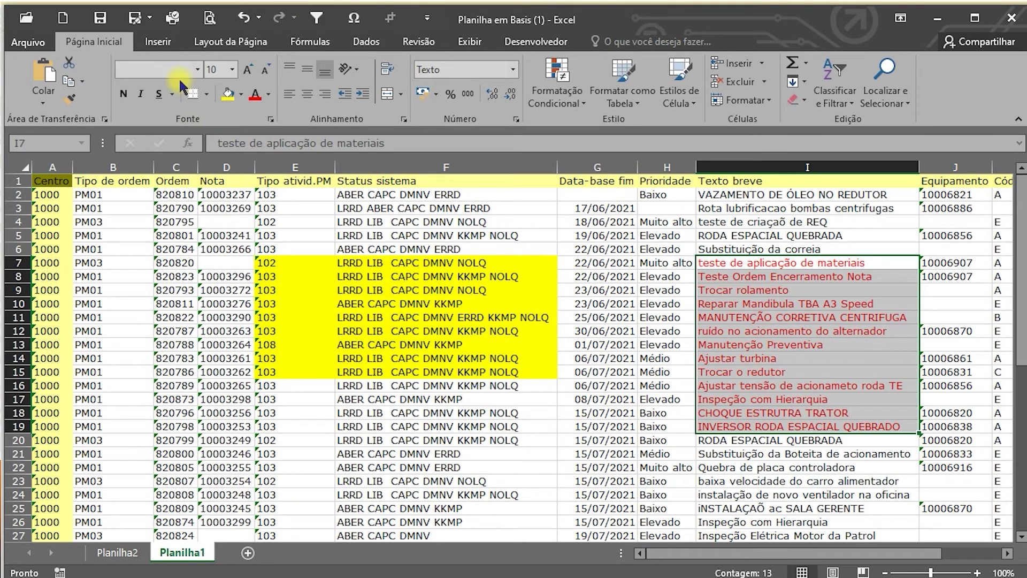
# - Save the spreadsheet as an Excel workbook named IW39 in the Materiais de Apoio folder and switch back to SAP
pyautogui.click(149, 18)
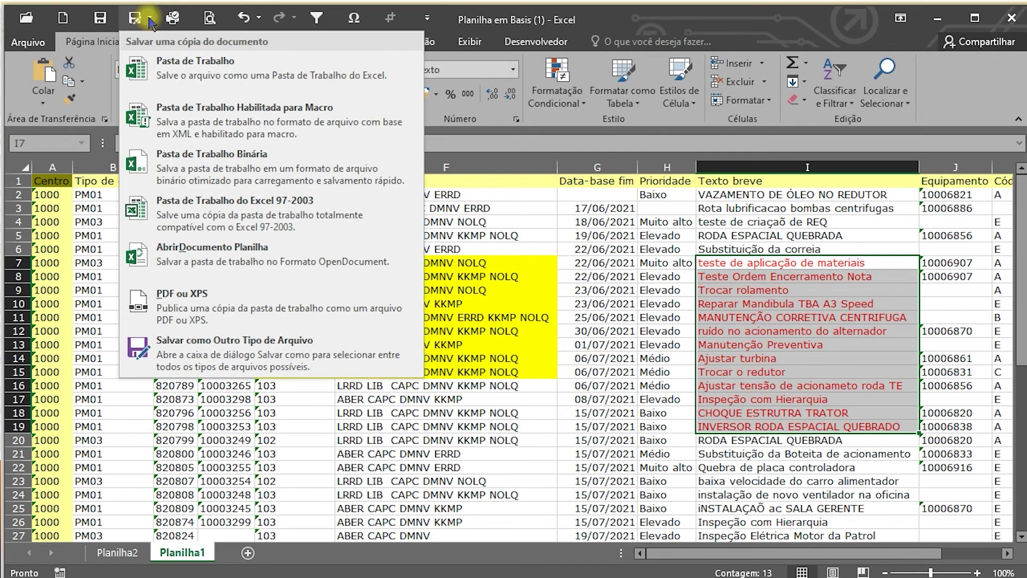
pyautogui.click(173, 72)
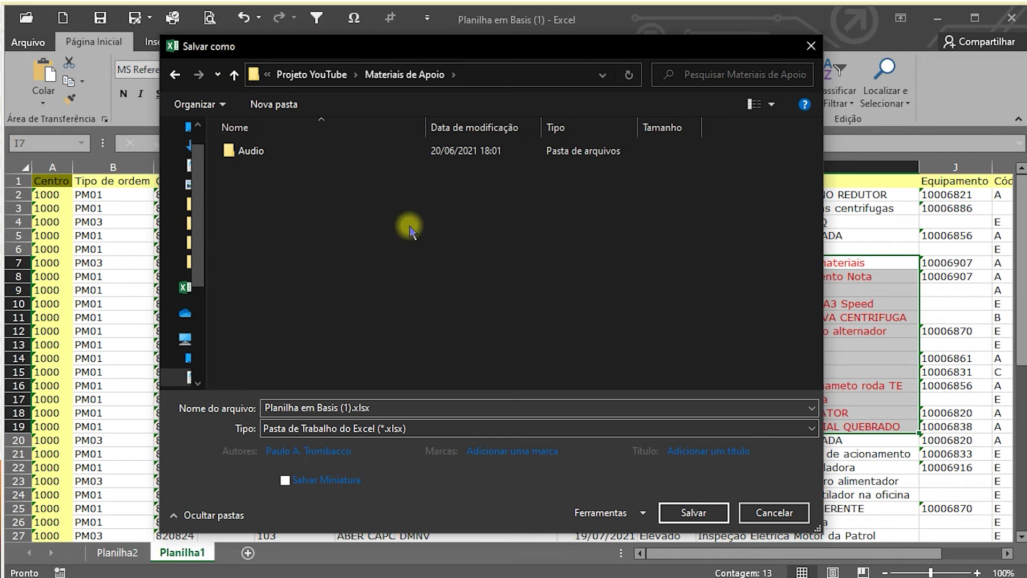
pyautogui.moveTo(390, 407); pyautogui.dragTo(247, 399)
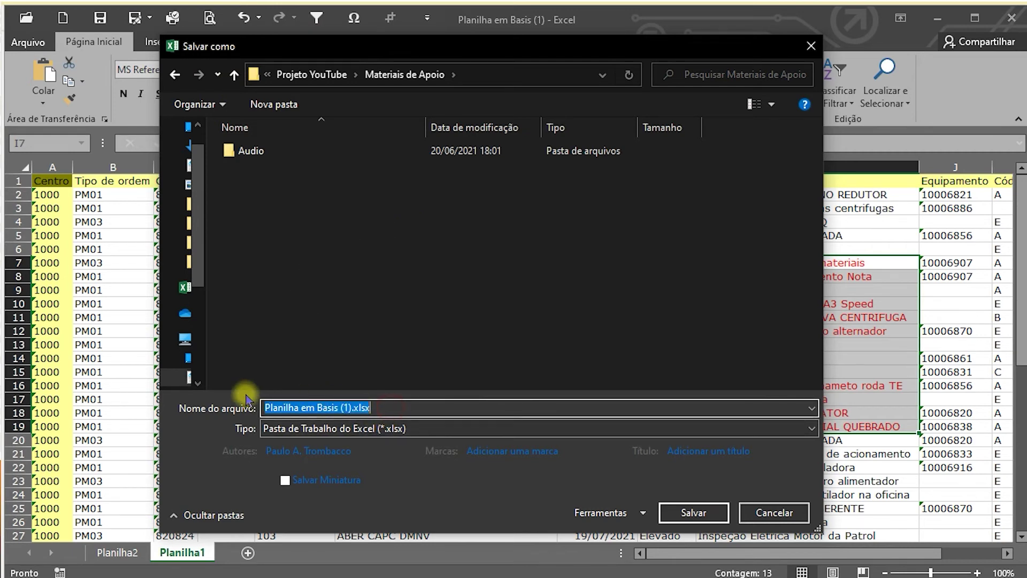
pyautogui.write('IW39')
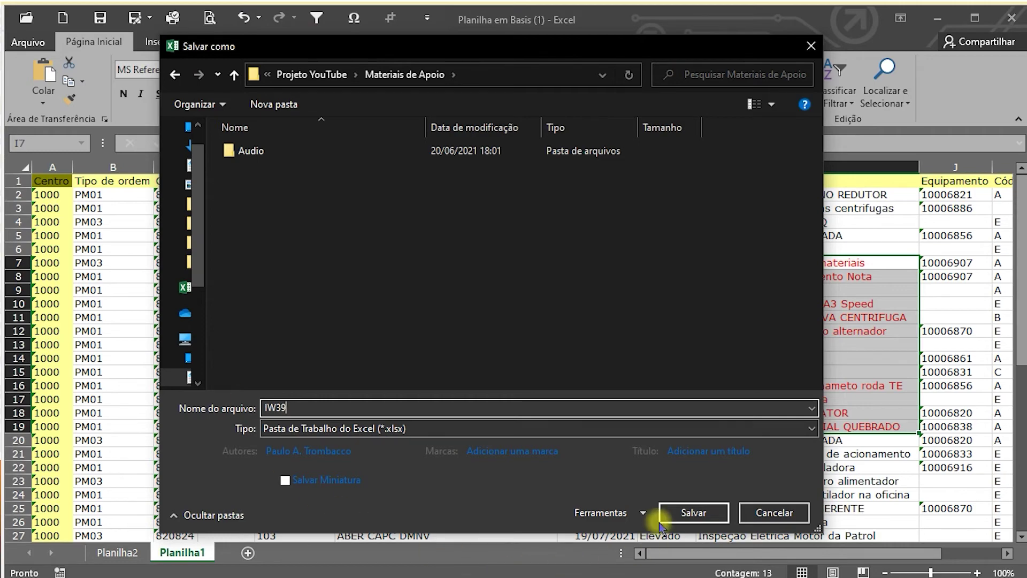
pyautogui.click(673, 514)
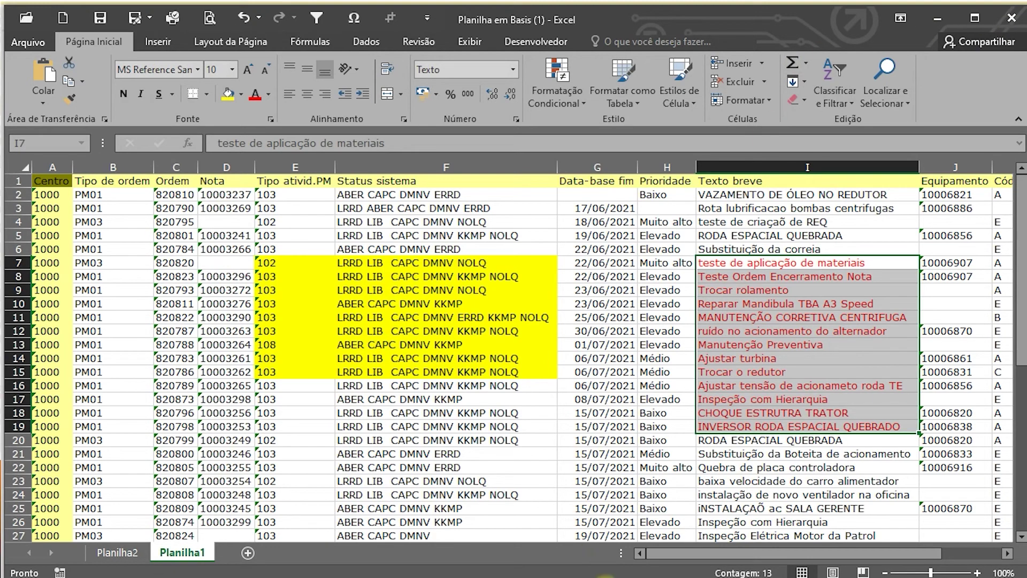
pyautogui.hotkey('alt', 'Tab')
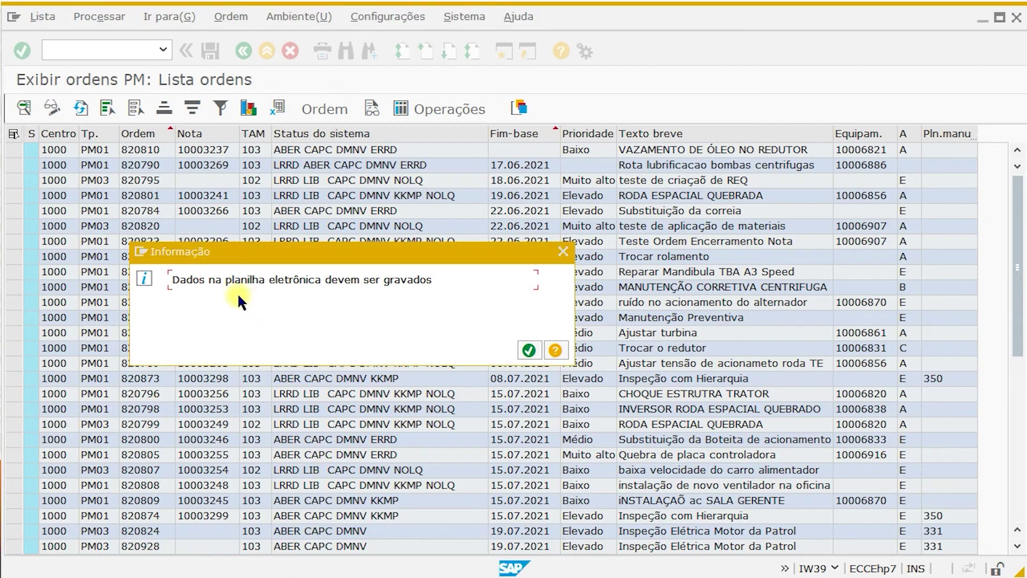
# - Dismiss the information dialog about saving the spreadsheet data and return to the order list
pyautogui.click(529, 351)
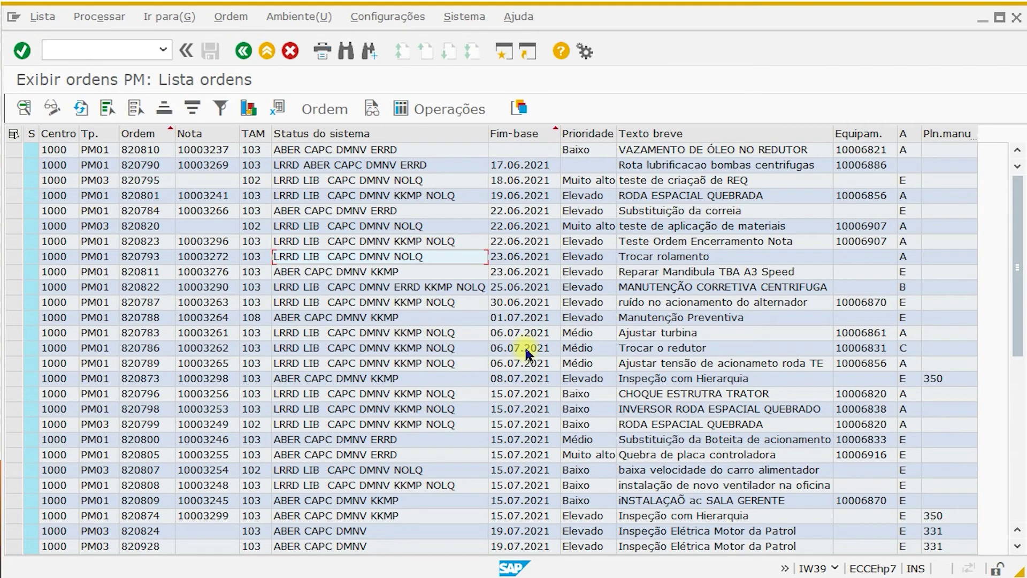
pyautogui.click(330, 275)
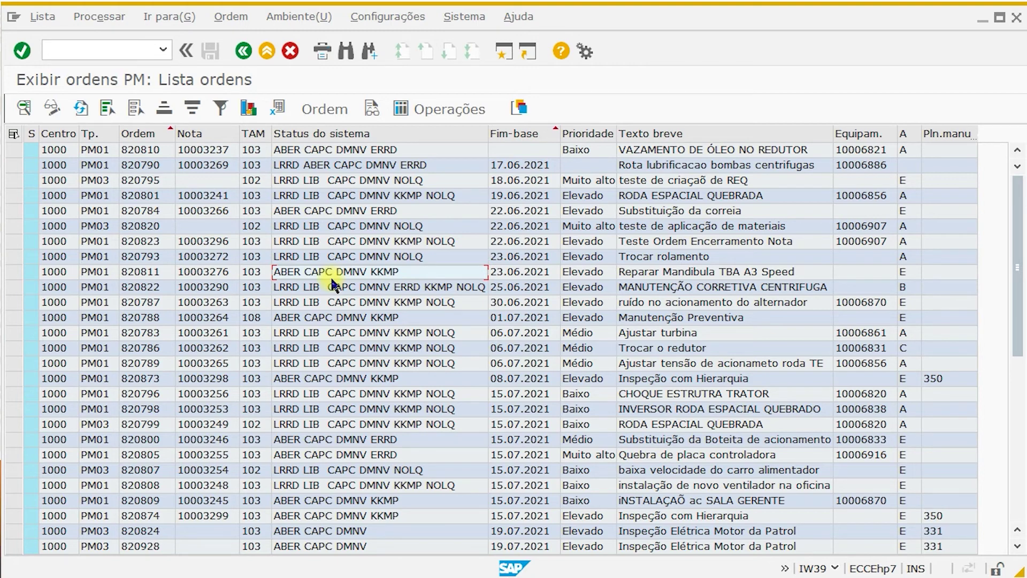
pyautogui.click(41, 14)
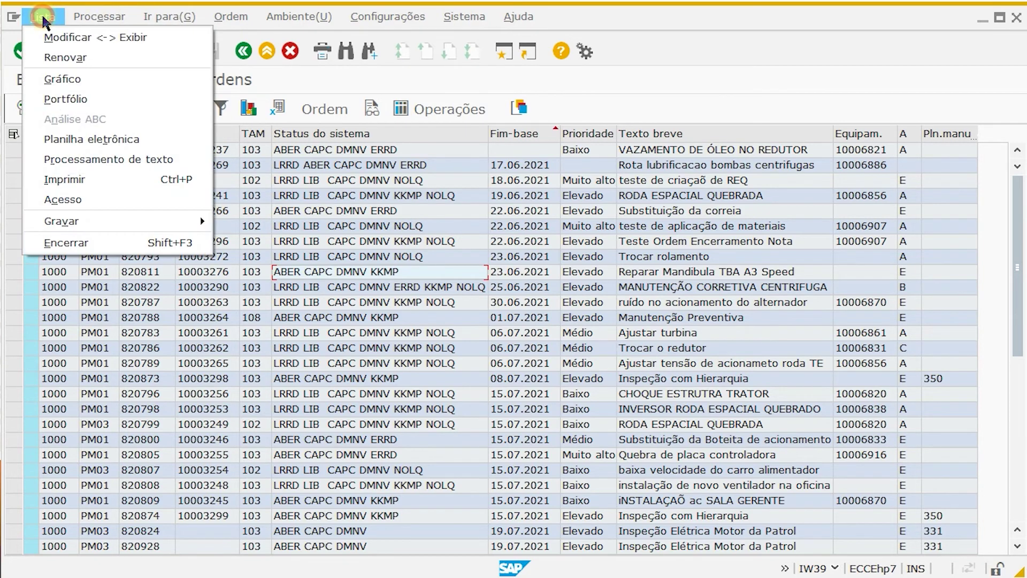
pyautogui.click(81, 140)
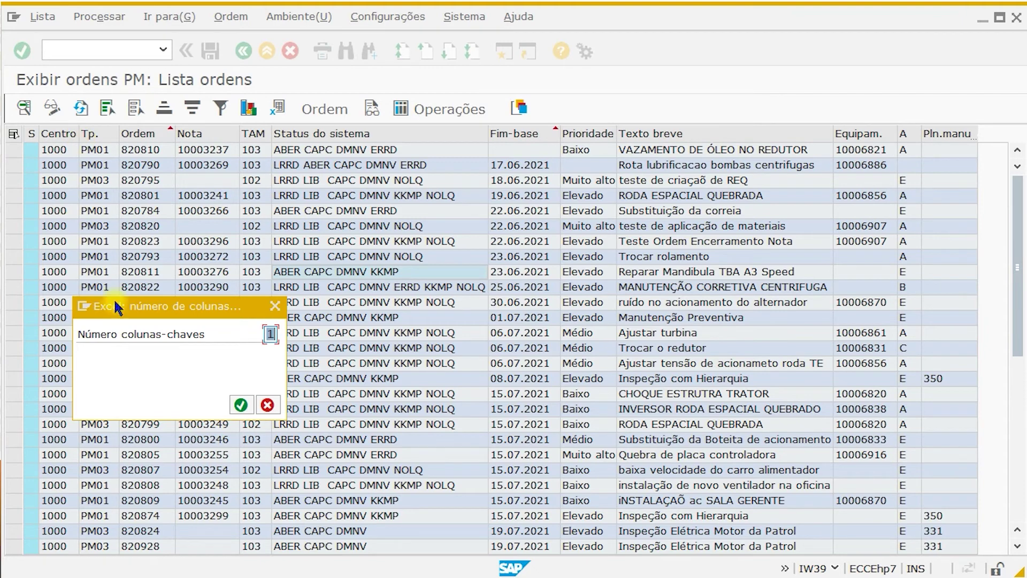
pyautogui.click(240, 404)
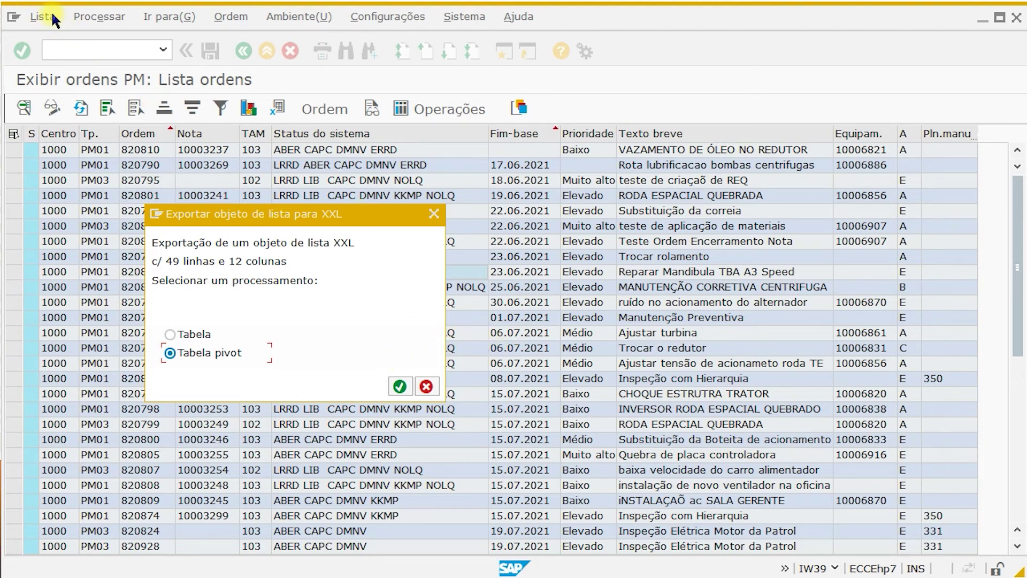
pyautogui.click(426, 386)
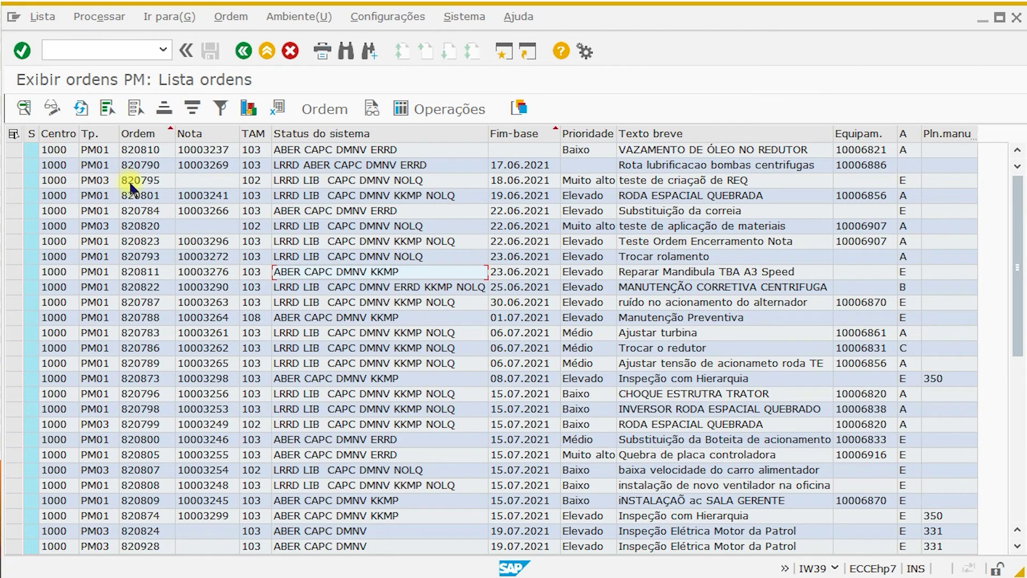
# - Select all orders in the list and export them as a spreadsheet in the Excel (no formato XLSX Office 2007) format
pyautogui.click(14, 134)
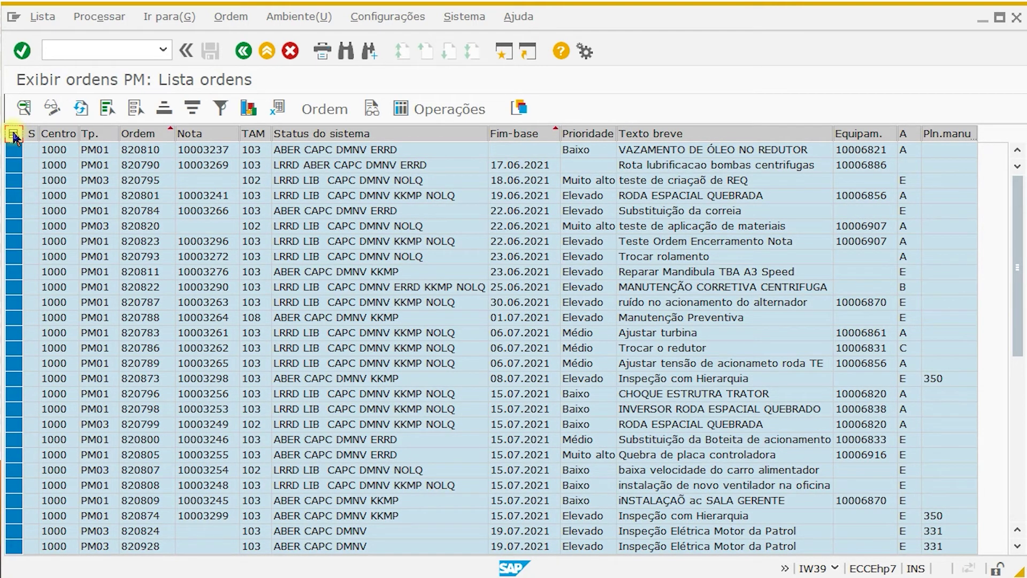
pyautogui.rightClick(15, 136)
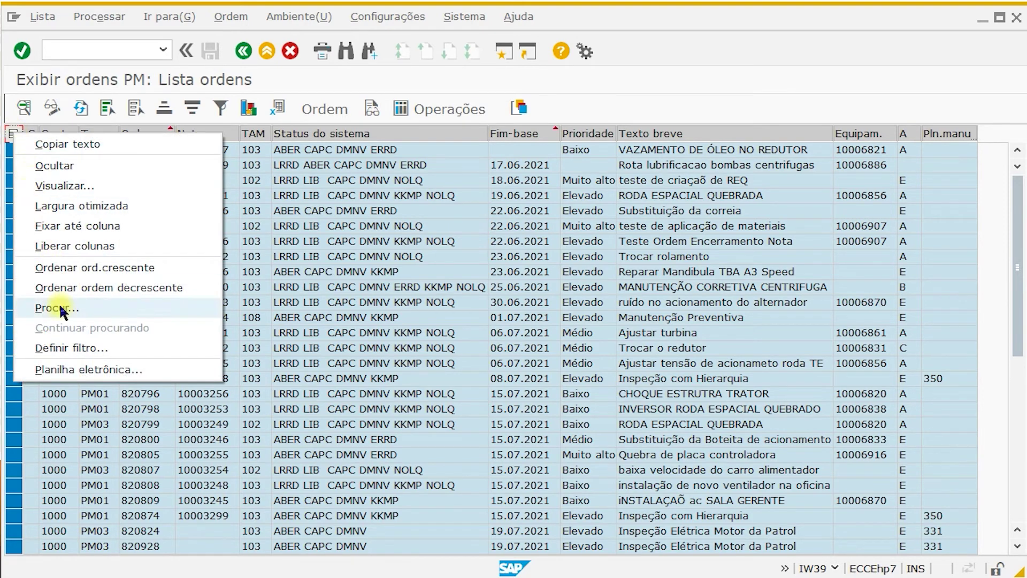
pyautogui.click(74, 369)
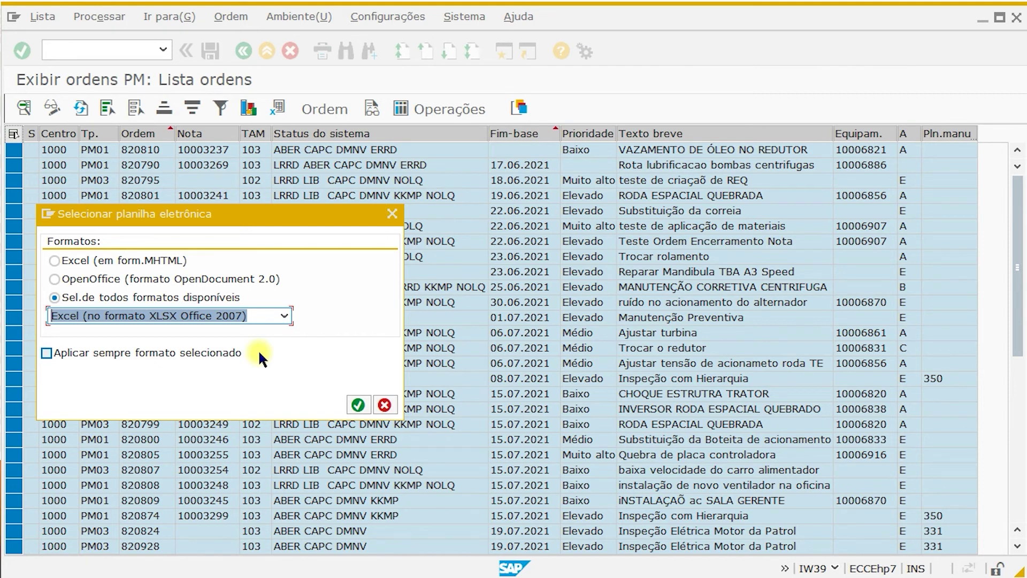
pyautogui.click(356, 407)
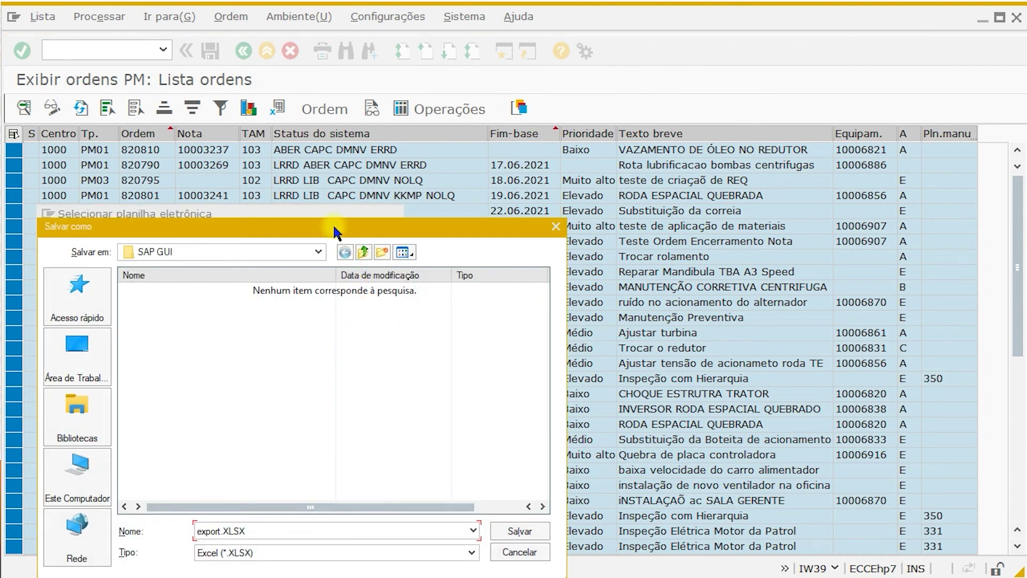
# - Save the exported workbook in Área de Trabalho under the name IW39 Relat. Ordens
pyautogui.moveTo(333, 228); pyautogui.dragTo(583, 161)
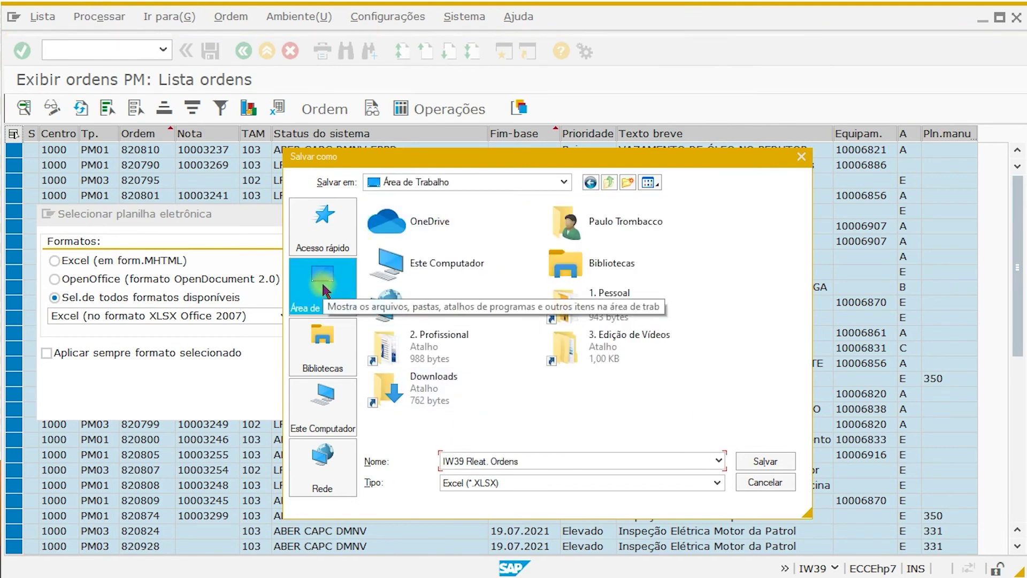
pyautogui.click(472, 461)
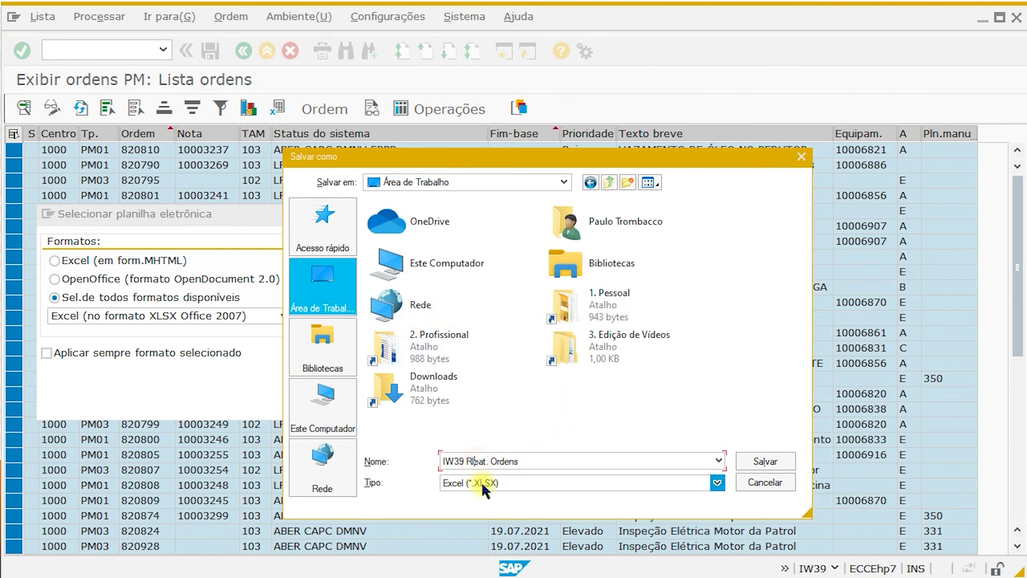
pyautogui.press('BackSpace')
pyautogui.press('Right')
pyautogui.write('l')
pyautogui.click(769, 462)
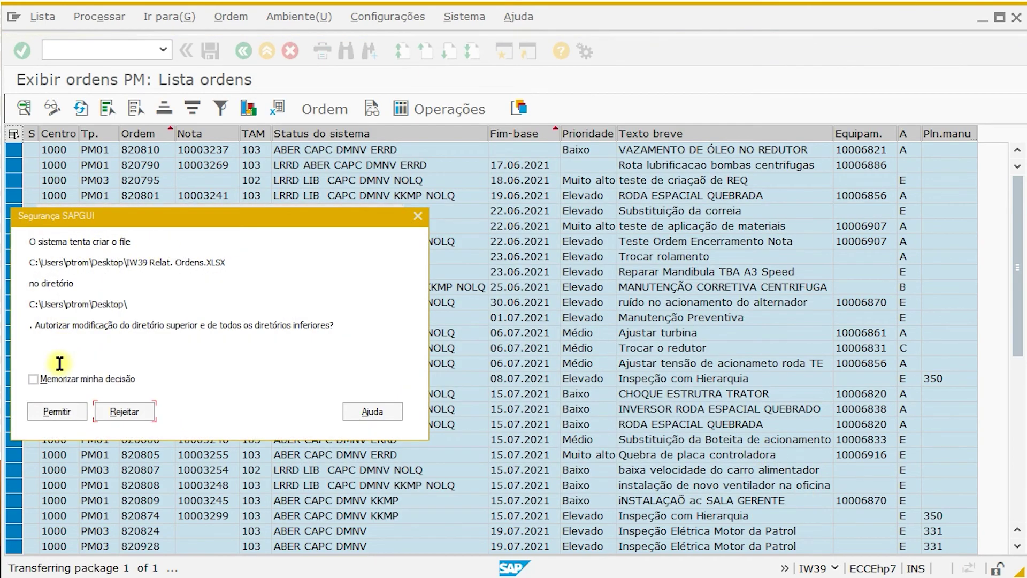
# - Allow SAP GUI to create and open IW39 Relat. Ordens.XLSX, remembering the decision for both security requests
pyautogui.click(33, 379)
pyautogui.click(57, 412)
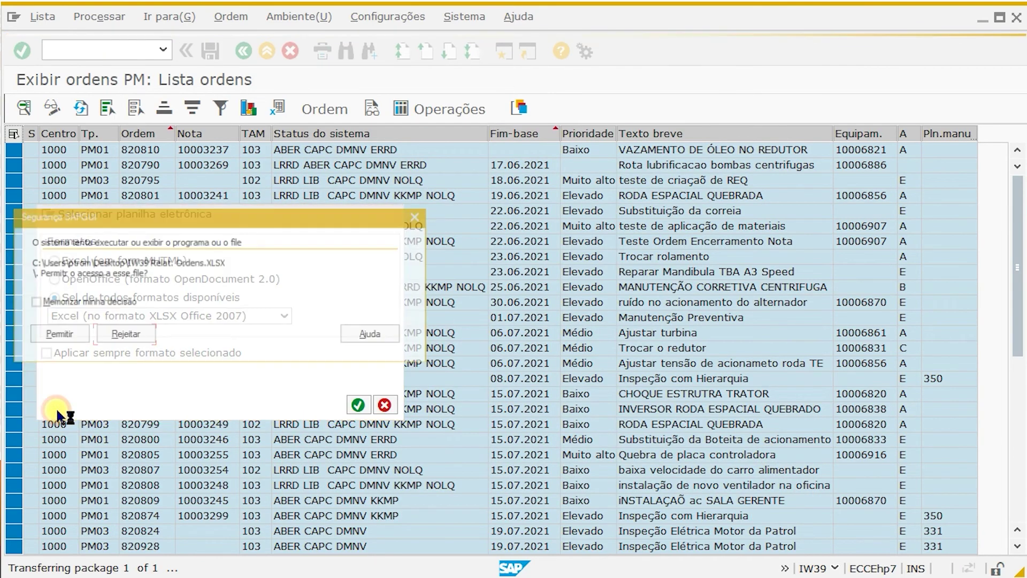
pyautogui.click(33, 302)
pyautogui.click(57, 333)
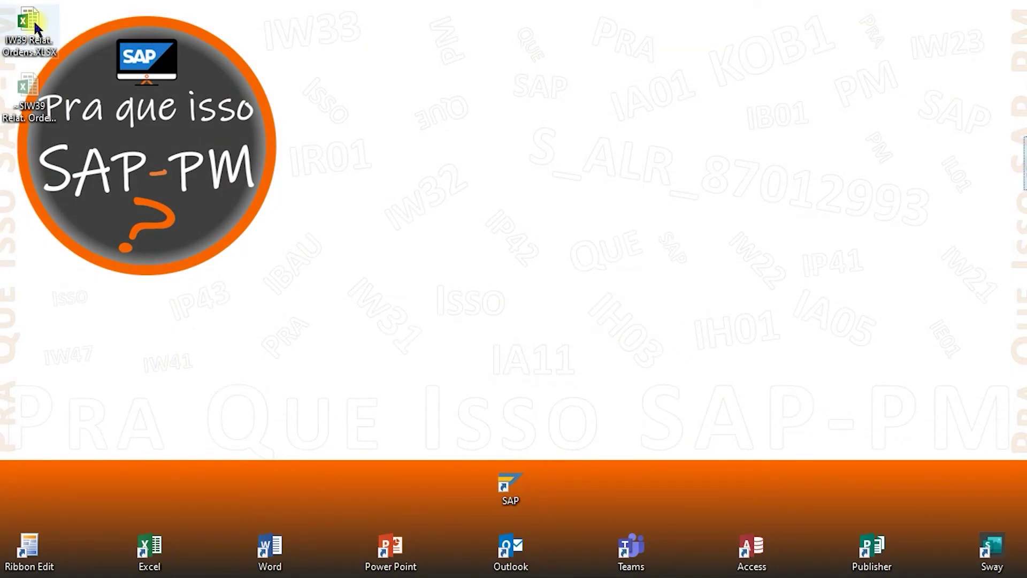
# - Move the IW39 Relat. Ordens.XLSX file beside the logo on the desktop, close its Excel window, and return to the SAP order list
pyautogui.moveTo(27, 24); pyautogui.dragTo(330, 81)
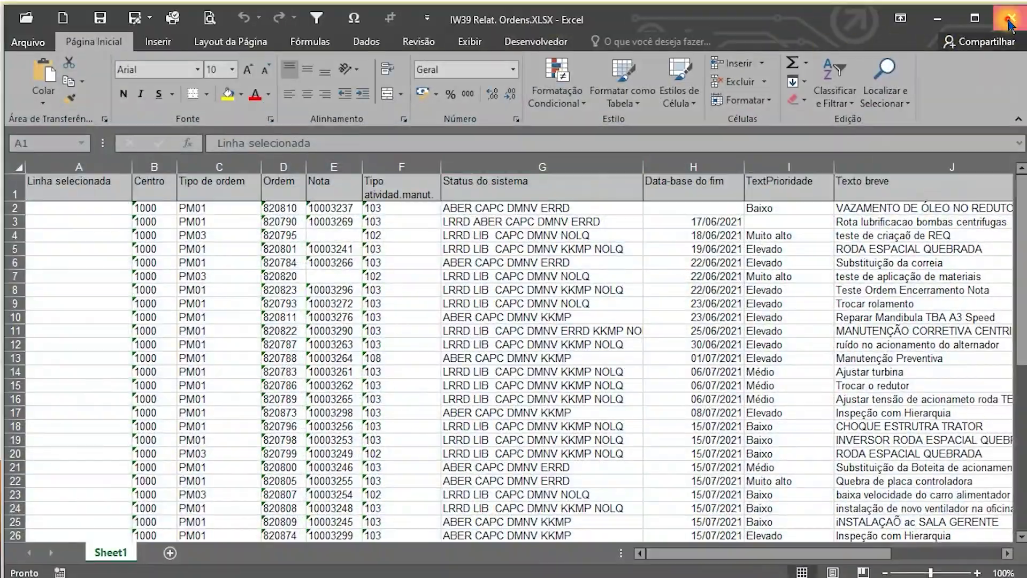
pyautogui.click(1019, 10)
pyautogui.click(249, 318)
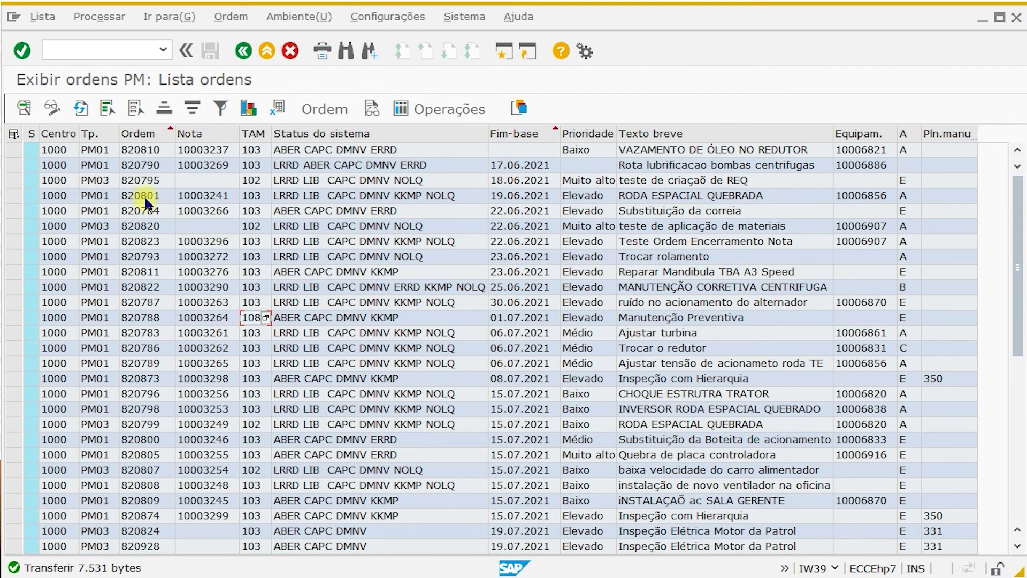
pyautogui.click(353, 377)
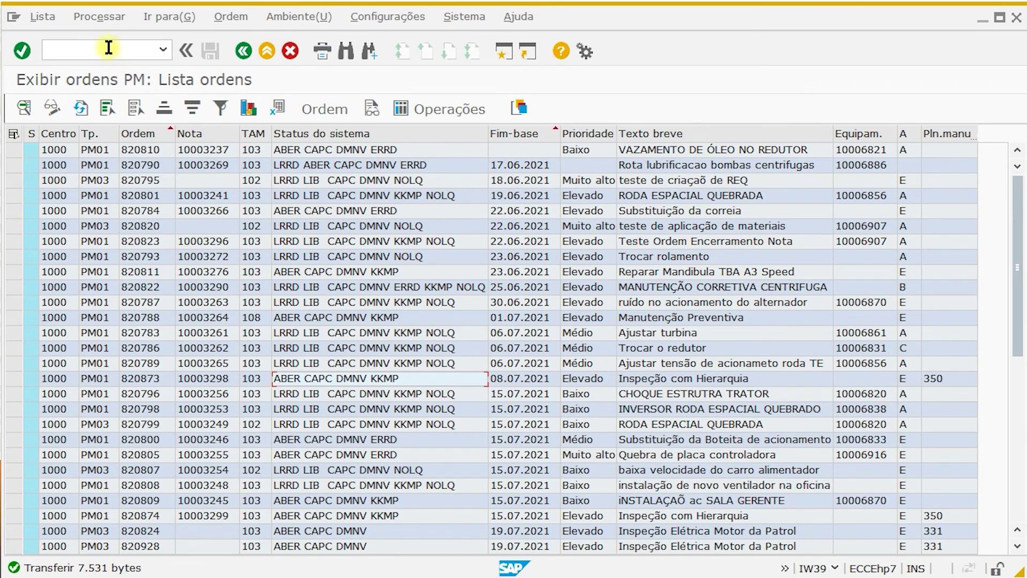
# - Save the order list to a local file in the Texto com tabuladores format
pyautogui.click(41, 17)
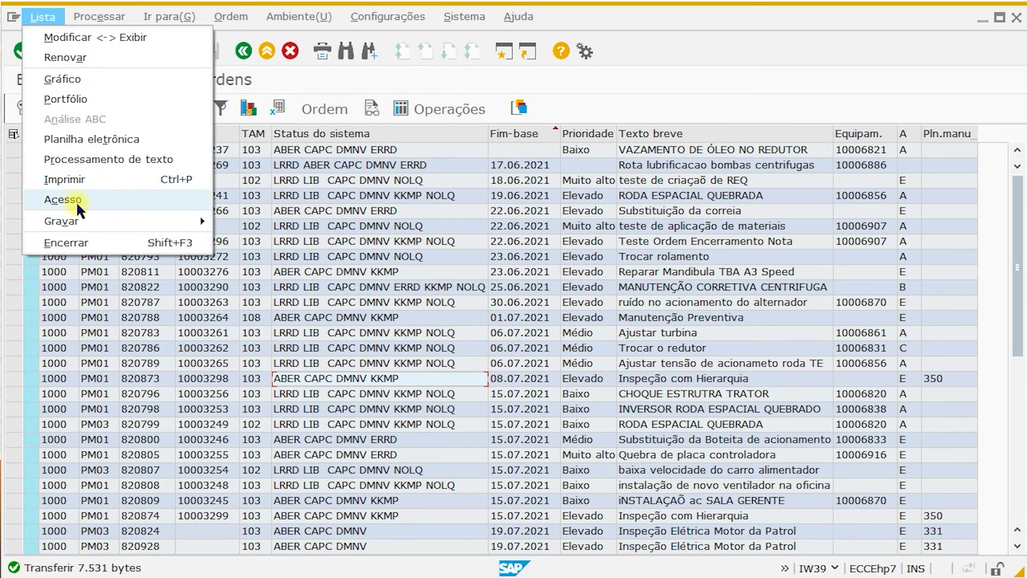
pyautogui.moveTo(96, 221)
pyautogui.click(235, 263)
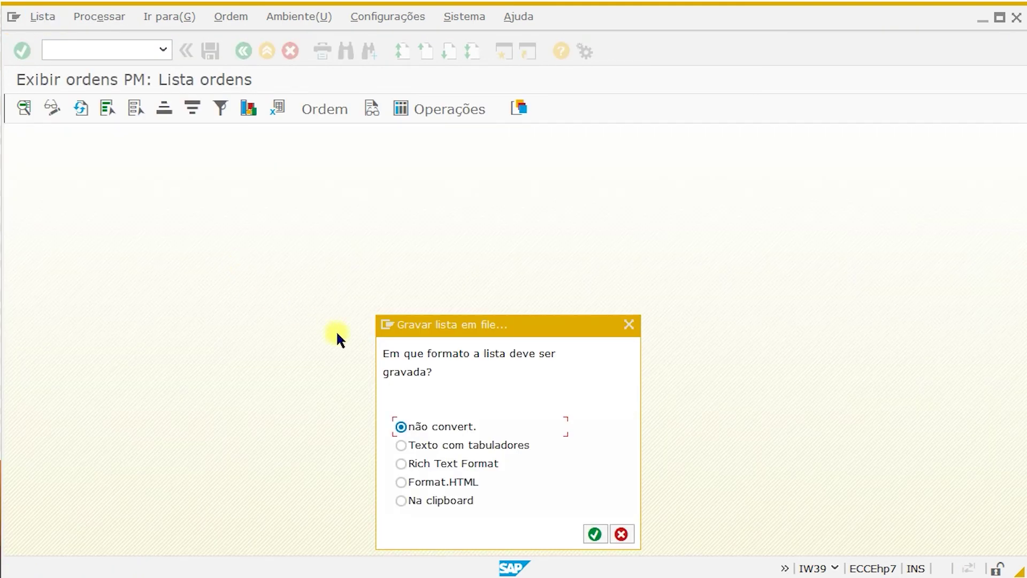
pyautogui.moveTo(529, 329); pyautogui.dragTo(530, 308)
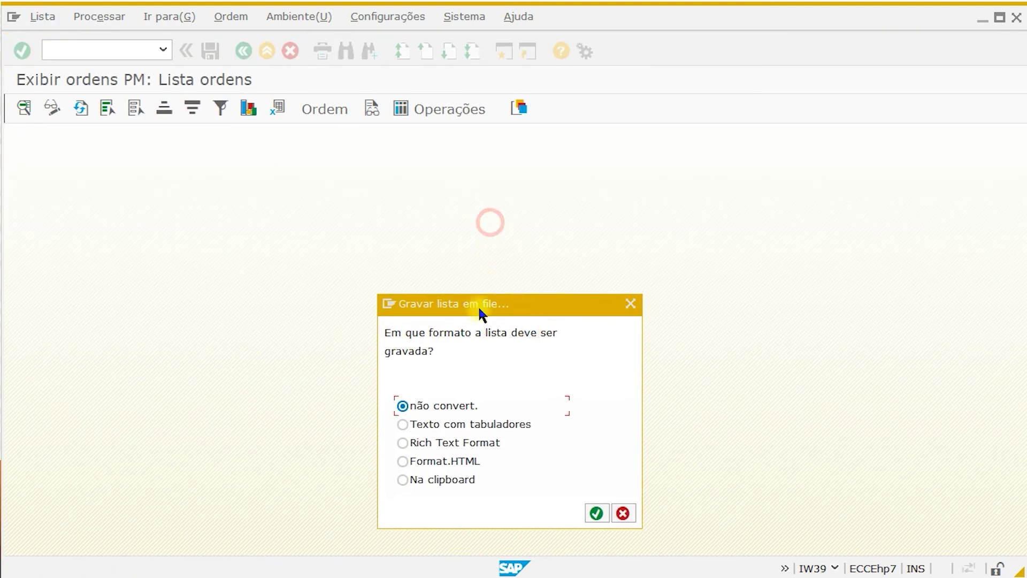
pyautogui.click(402, 424)
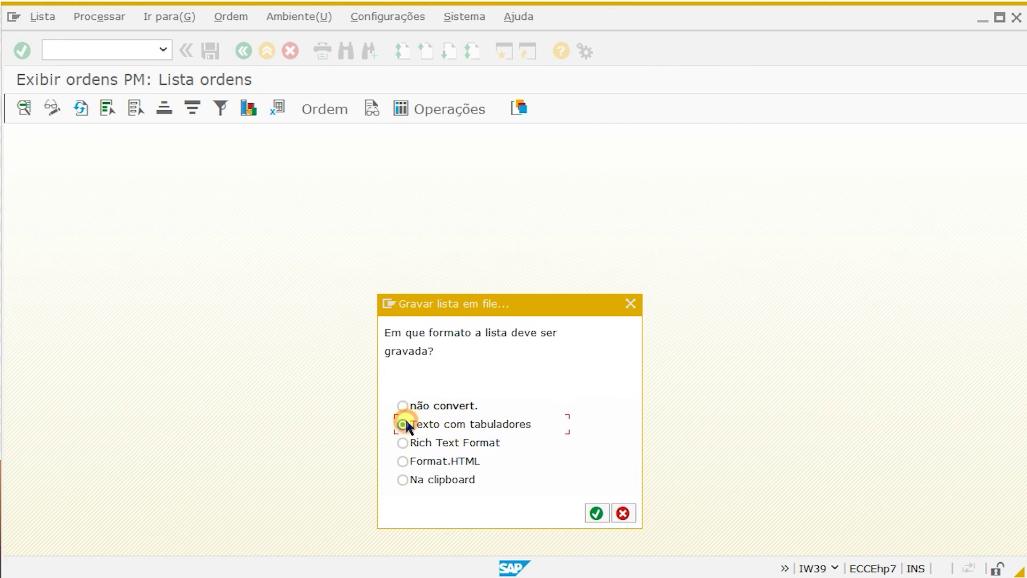
pyautogui.click(596, 514)
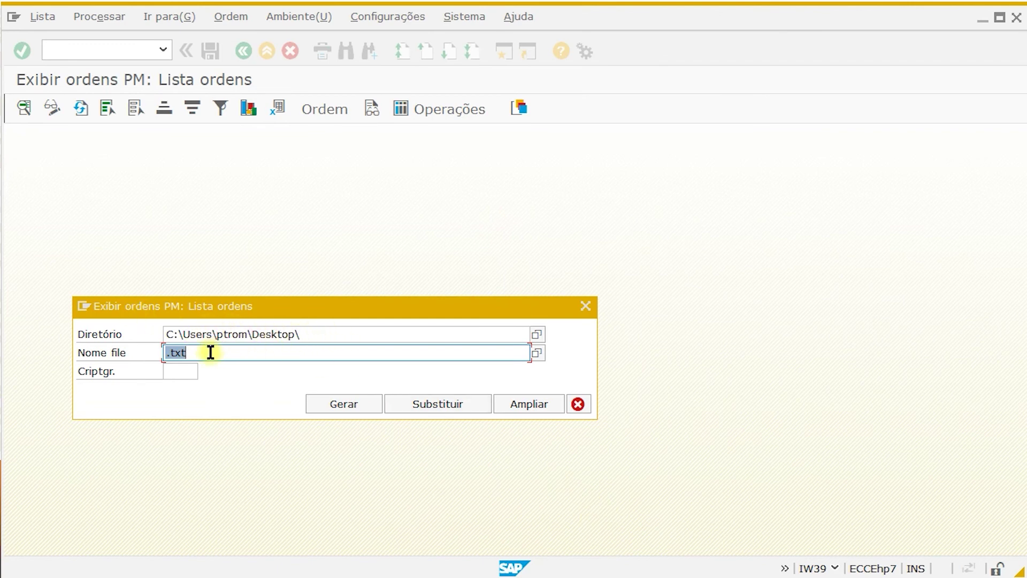
# - Generate the text file as IW39 Relat. Ordens in the Desktop directory and allow its creation, remembering the decision
pyautogui.write('IW39 Relat. Ordens')
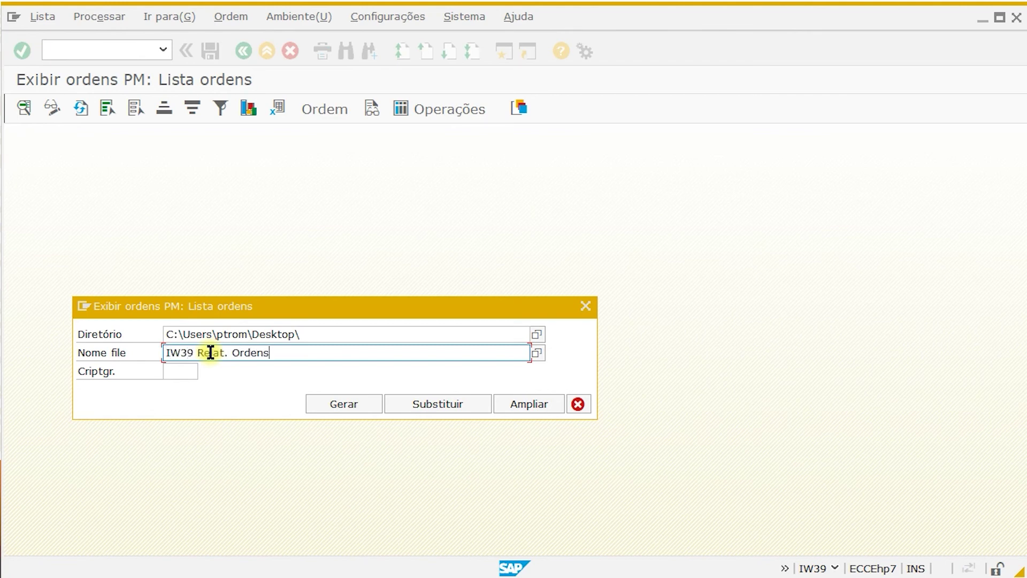
pyautogui.click(341, 401)
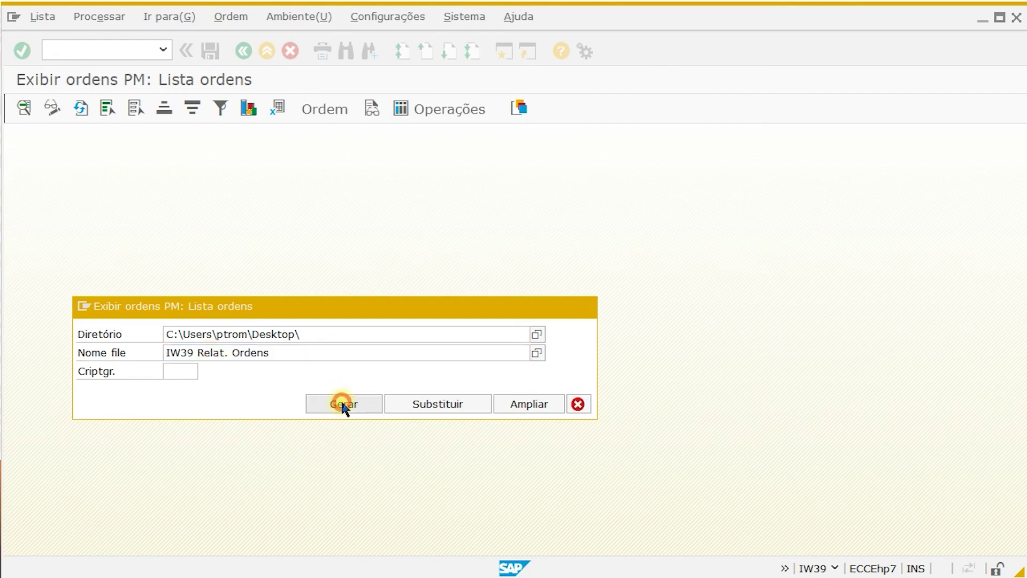
pyautogui.click(214, 423)
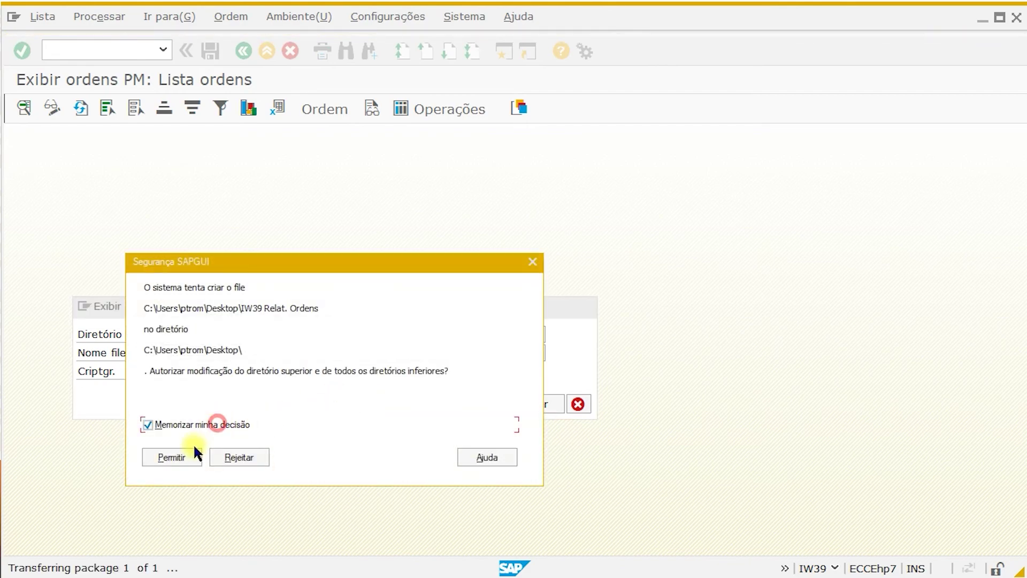
pyautogui.click(183, 463)
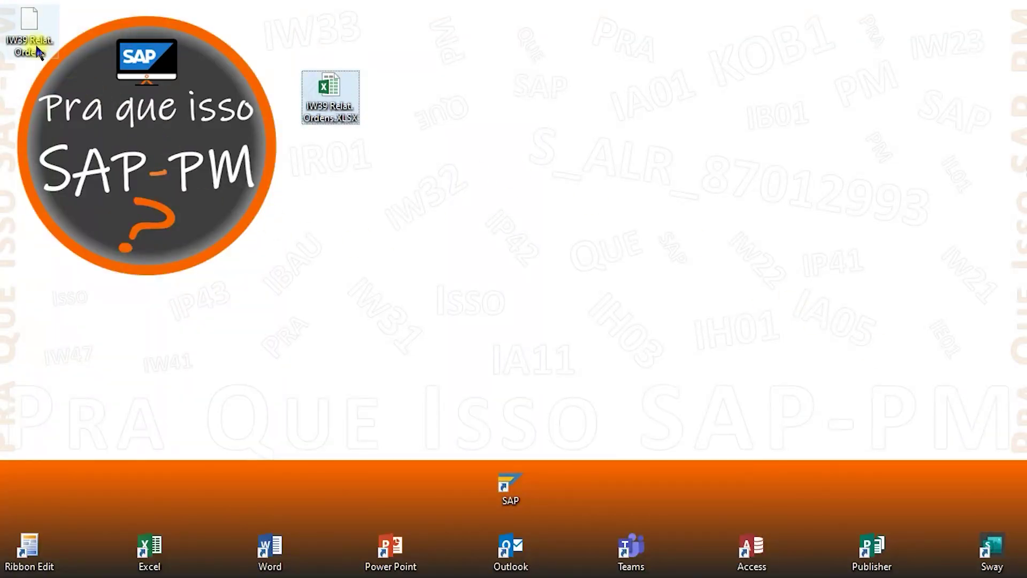
# - Move the extensionless IW39 Relat. Ordens file to the middle of the desktop and rename it IW39 Relat. Ordens.txt
pyautogui.moveTo(39, 52); pyautogui.dragTo(457, 255)
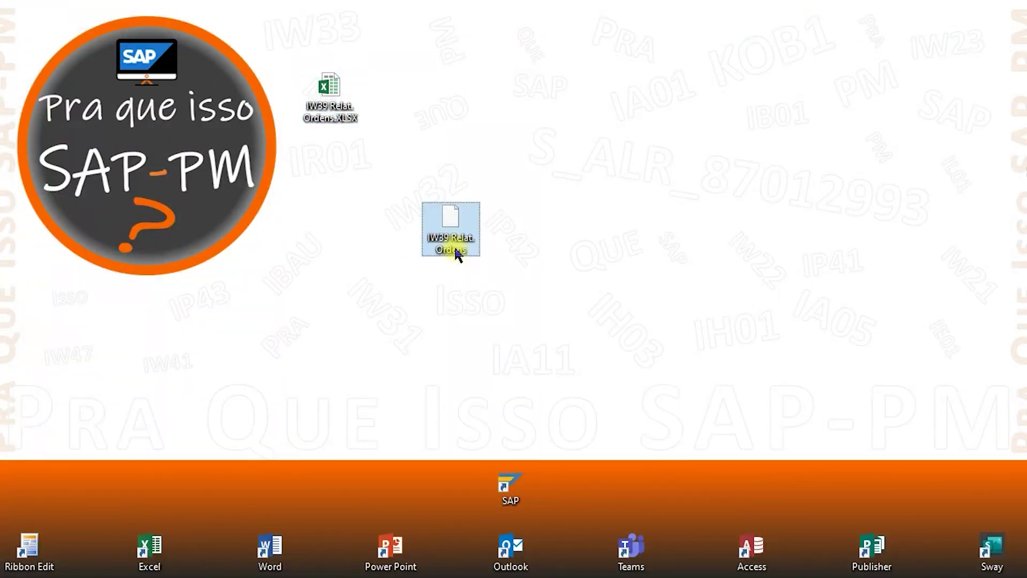
pyautogui.click(457, 254)
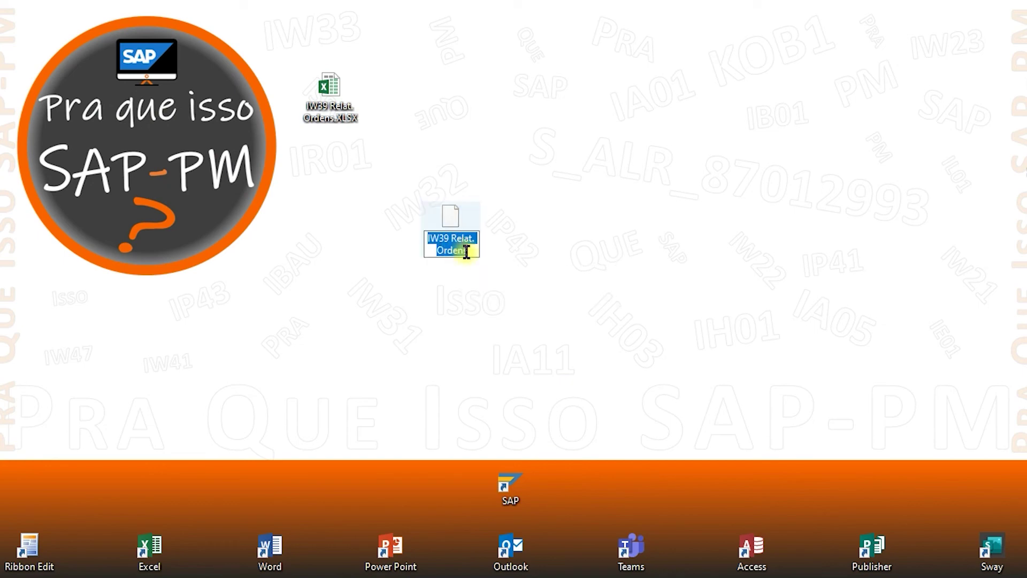
pyautogui.click(466, 252)
pyautogui.write('.txt')
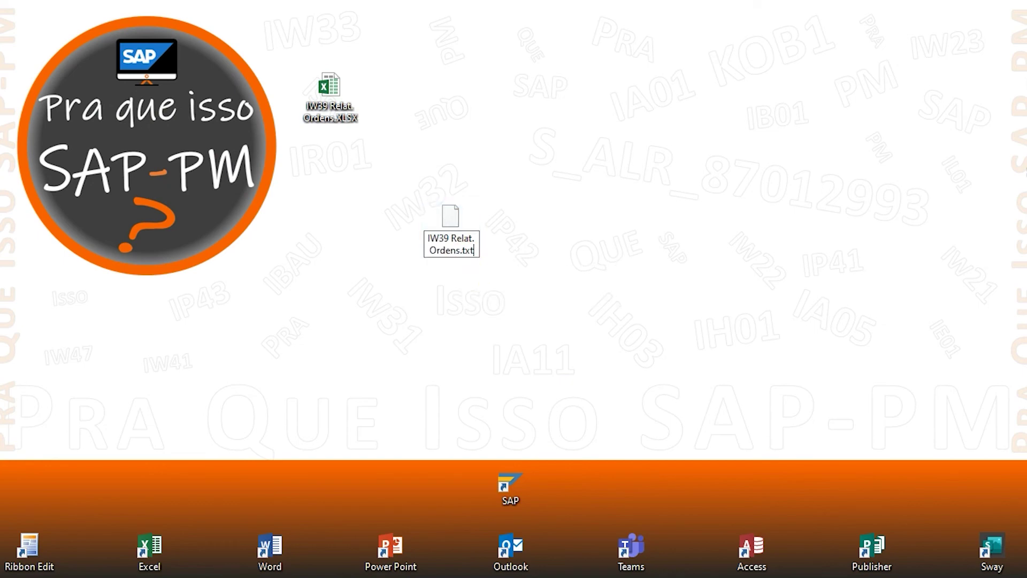
pyautogui.press('Return')
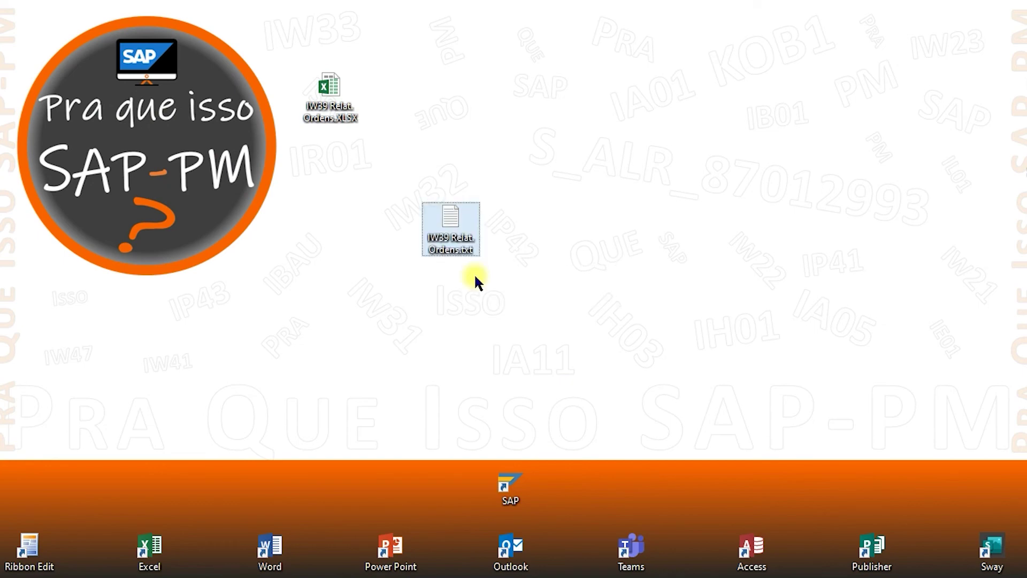
# - Open IW39 Relat. Ordens.txt, enlarge the Notepad window to examine the exported order list, and close it
pyautogui.doubleClick(453, 238)
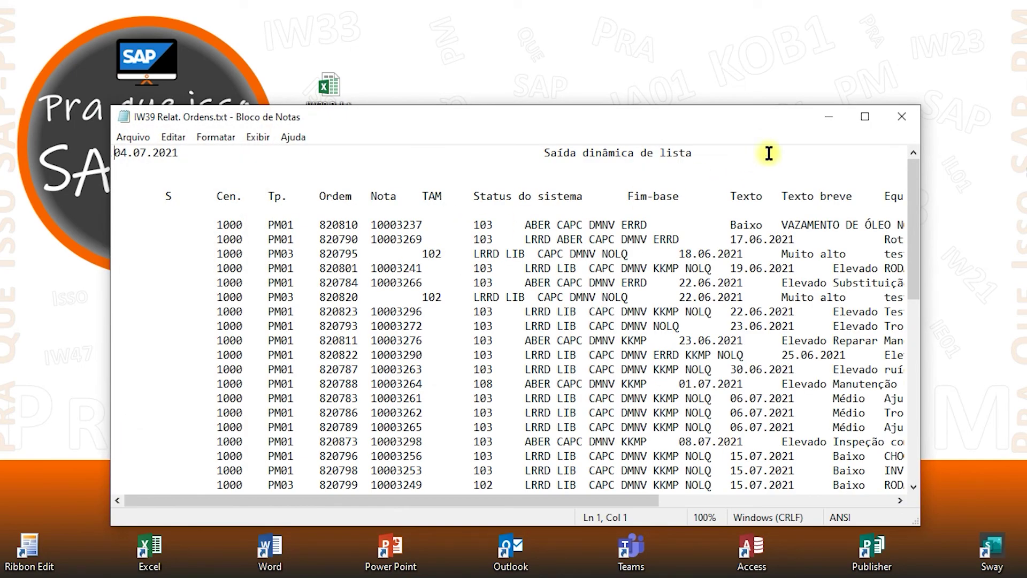
pyautogui.moveTo(775, 117); pyautogui.dragTo(676, 22)
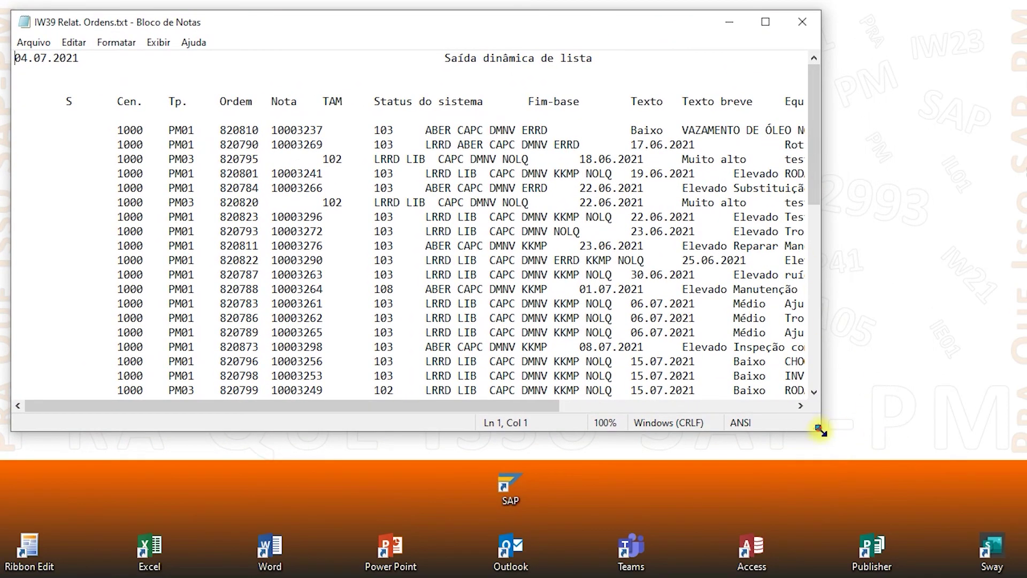
pyautogui.moveTo(824, 426); pyautogui.dragTo(1022, 569)
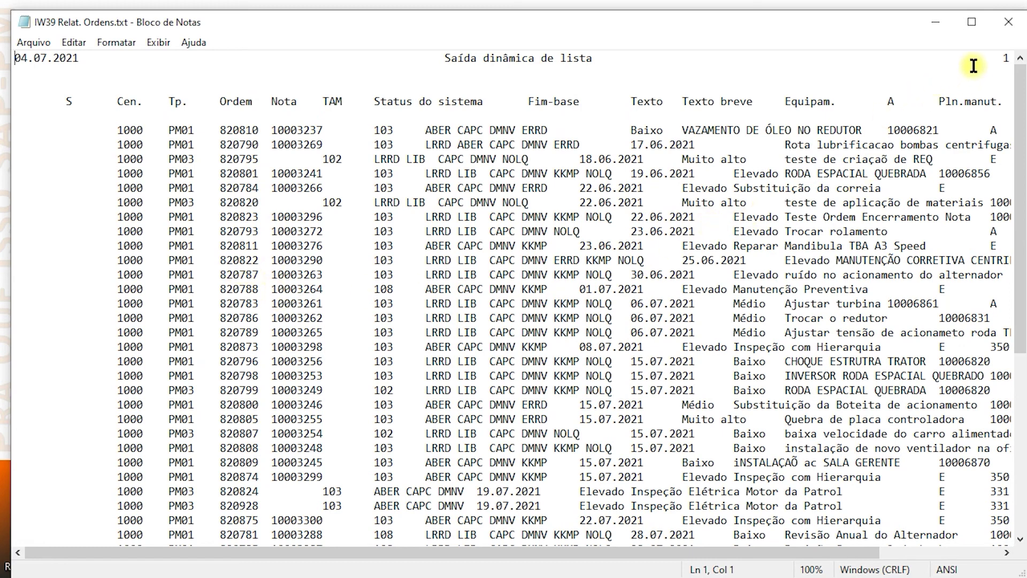
pyautogui.click(1008, 22)
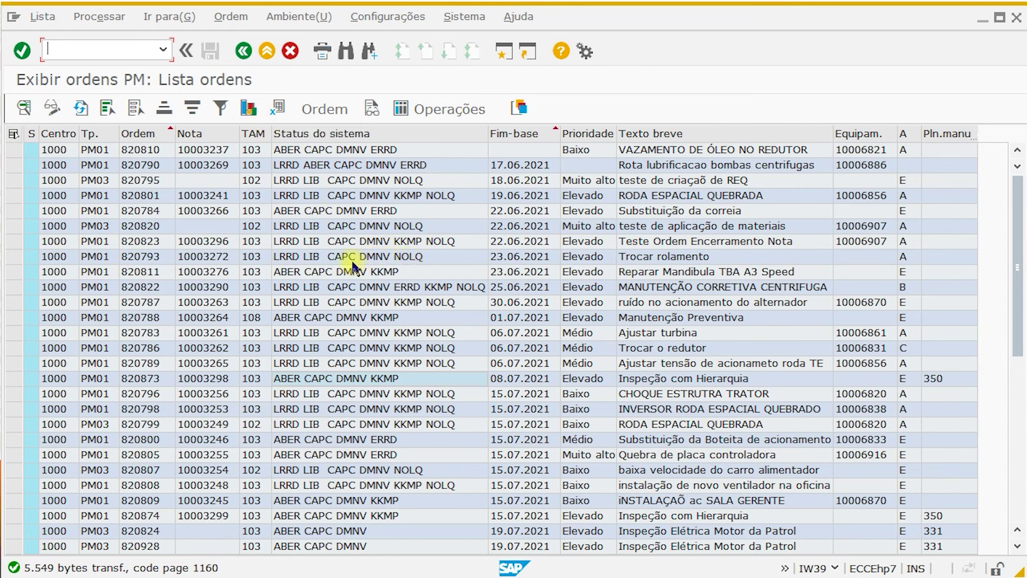
# - Display a presentation graphic of the orders by ABC code, move its window over the list to examine the bars, and close it
pyautogui.click(903, 135)
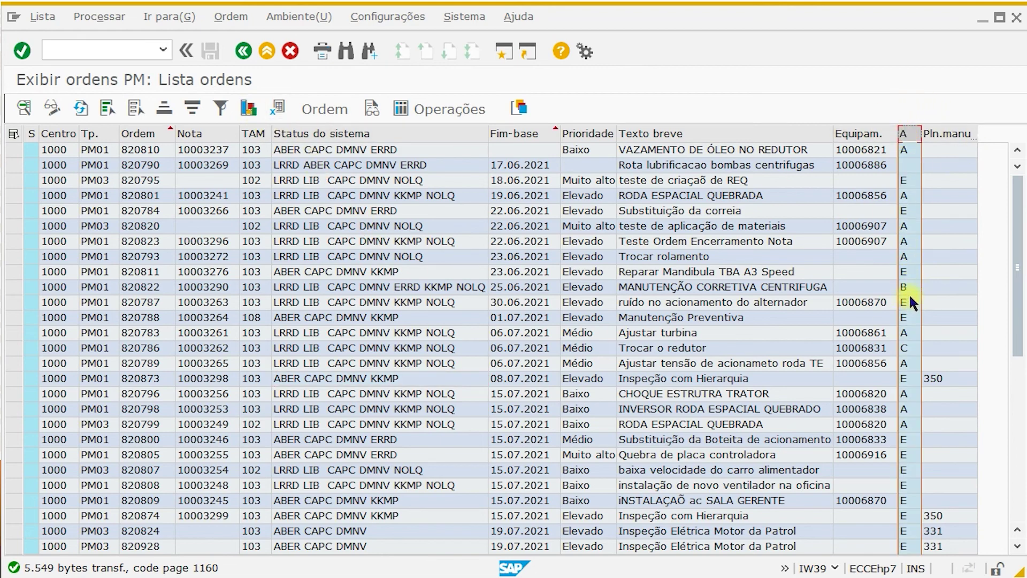
pyautogui.click(249, 109)
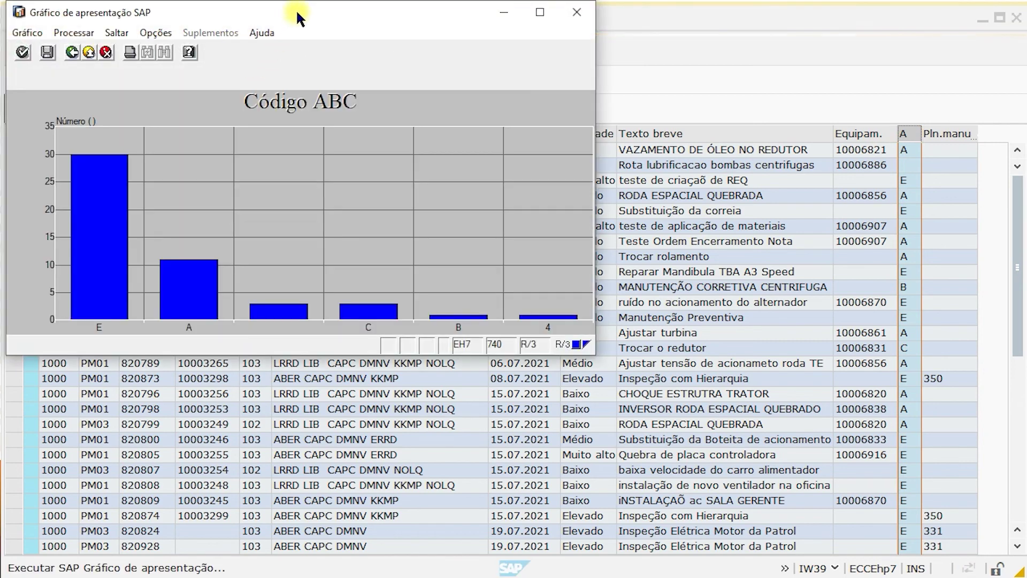
pyautogui.moveTo(297, 11); pyautogui.dragTo(500, 130)
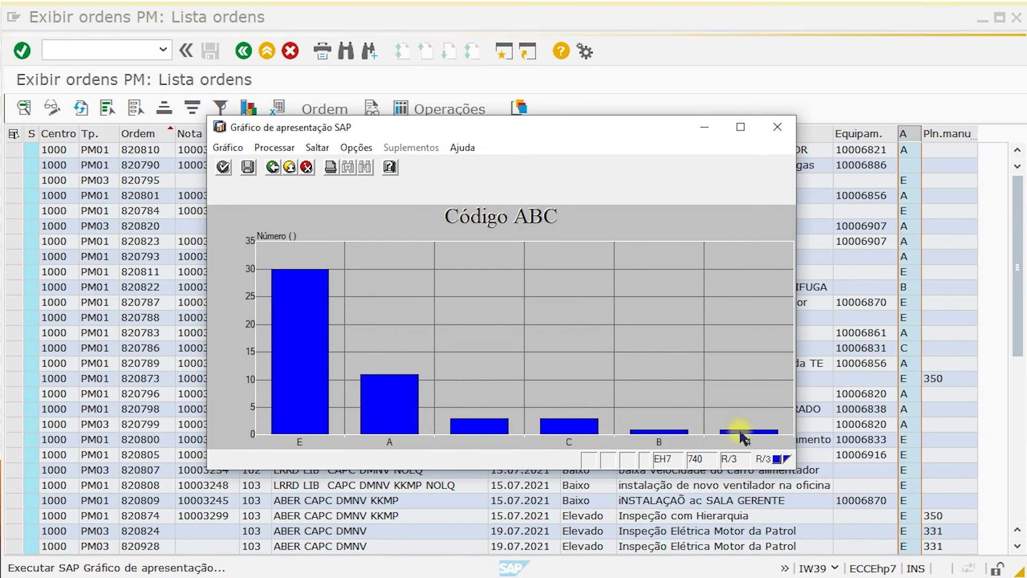
pyautogui.click(777, 127)
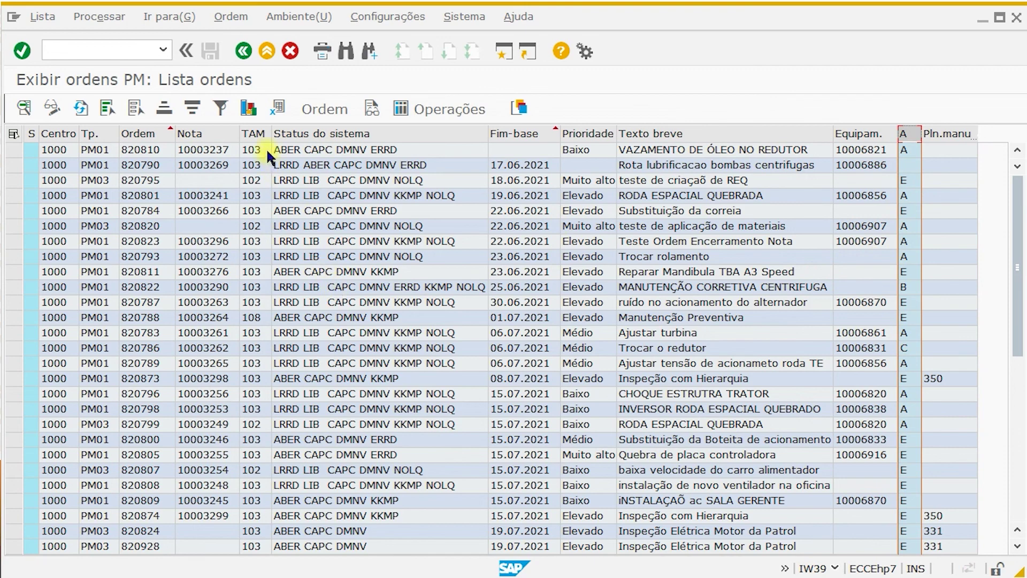
# - Chart the orders by the TAM activity type column, examine the graphic, close it and clear the column selection
pyautogui.click(254, 135)
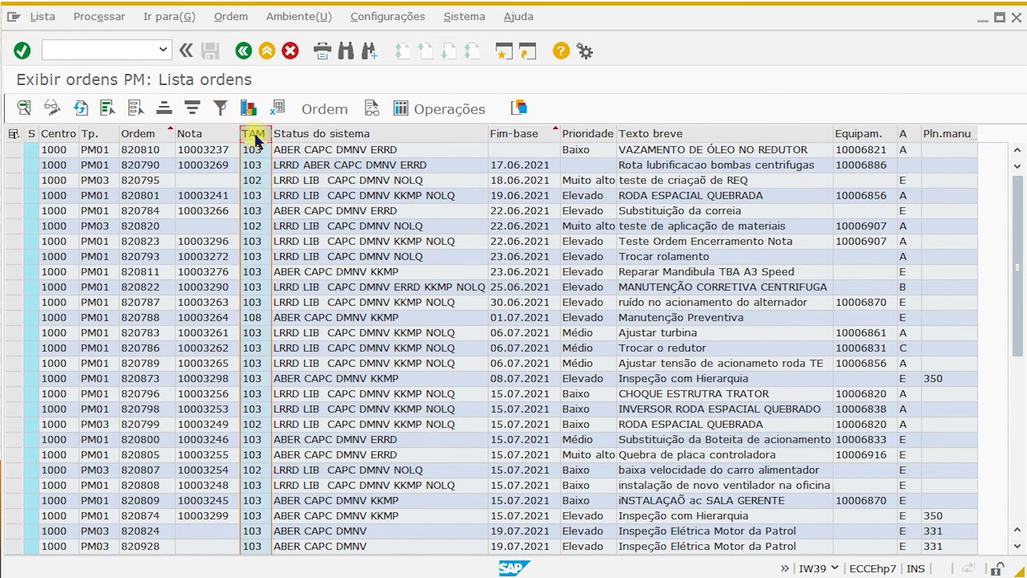
pyautogui.click(248, 109)
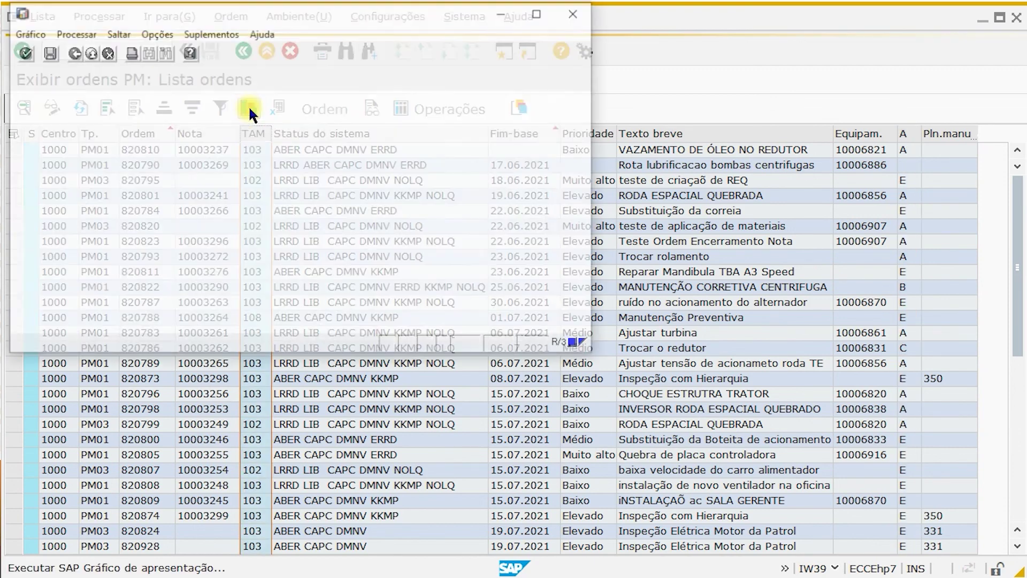
pyautogui.moveTo(309, 17); pyautogui.dragTo(368, 87)
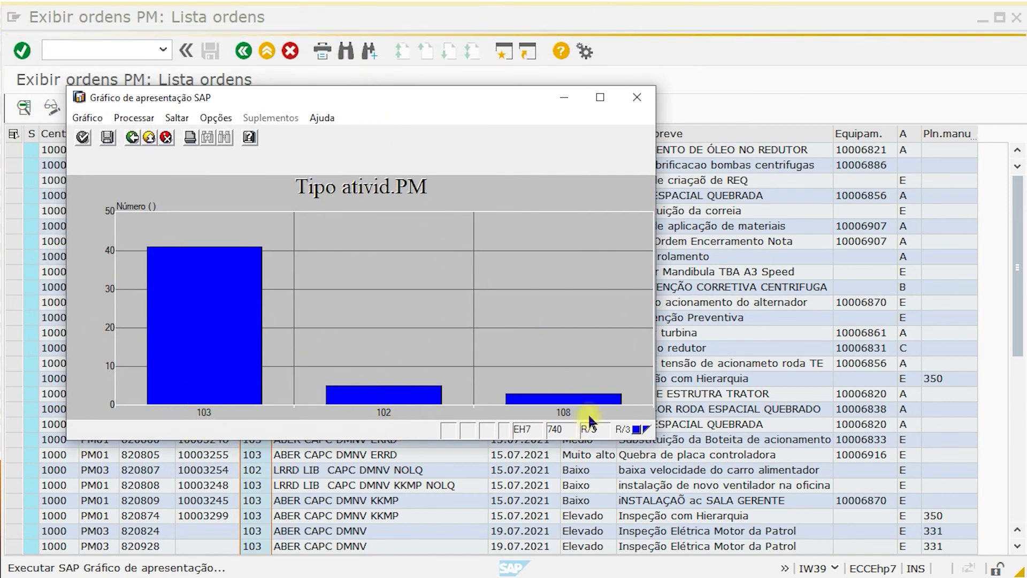
pyautogui.click(637, 97)
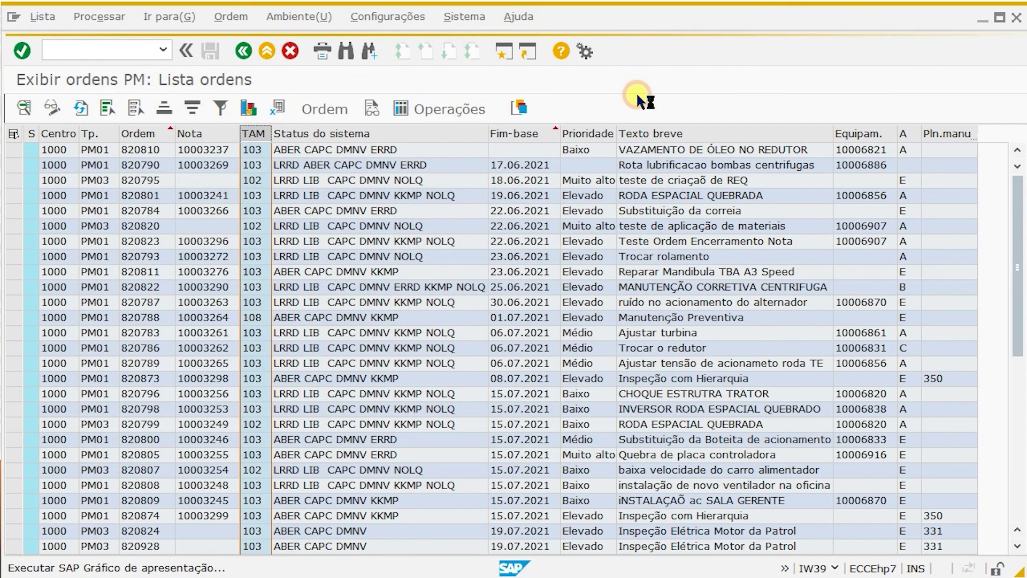
pyautogui.click(417, 226)
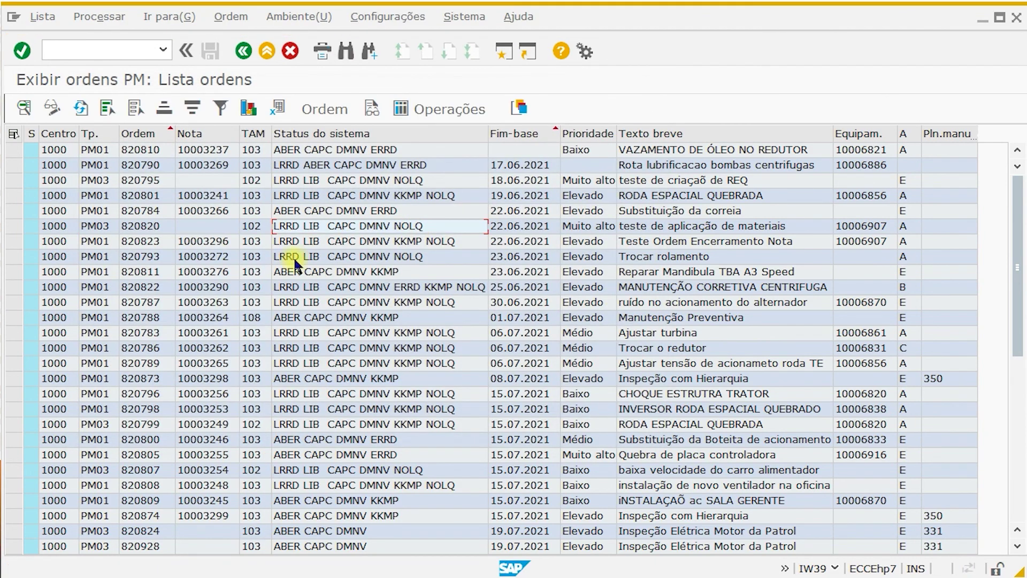
# - Leave the order list and go back out of the IW39 order selection screen
pyautogui.click(244, 51)
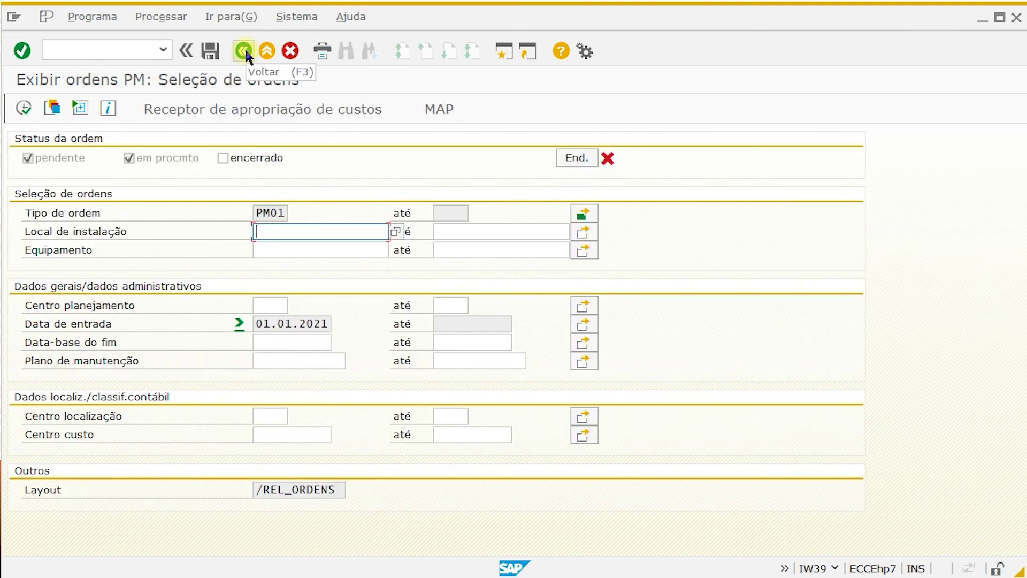
pyautogui.click(245, 48)
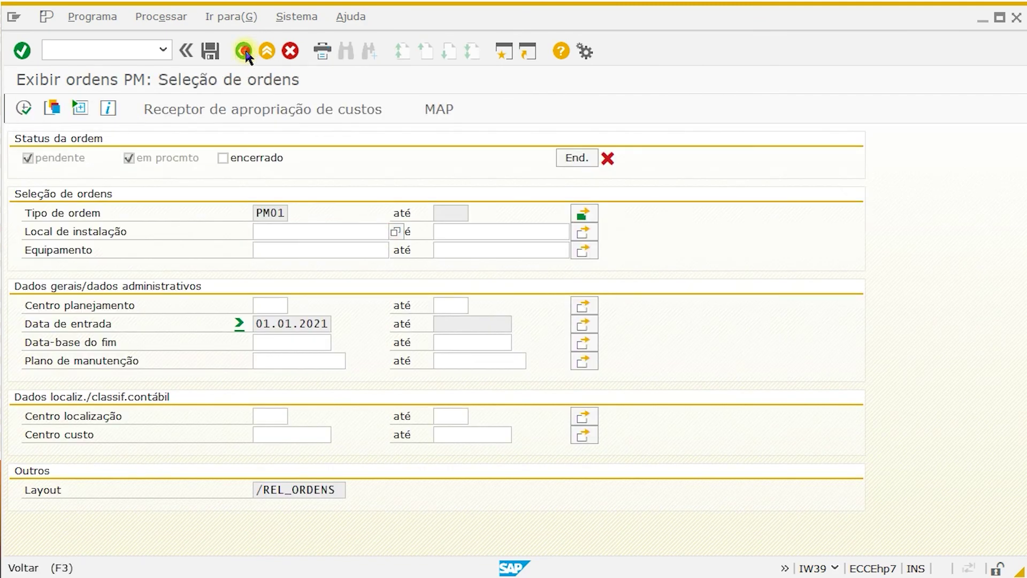